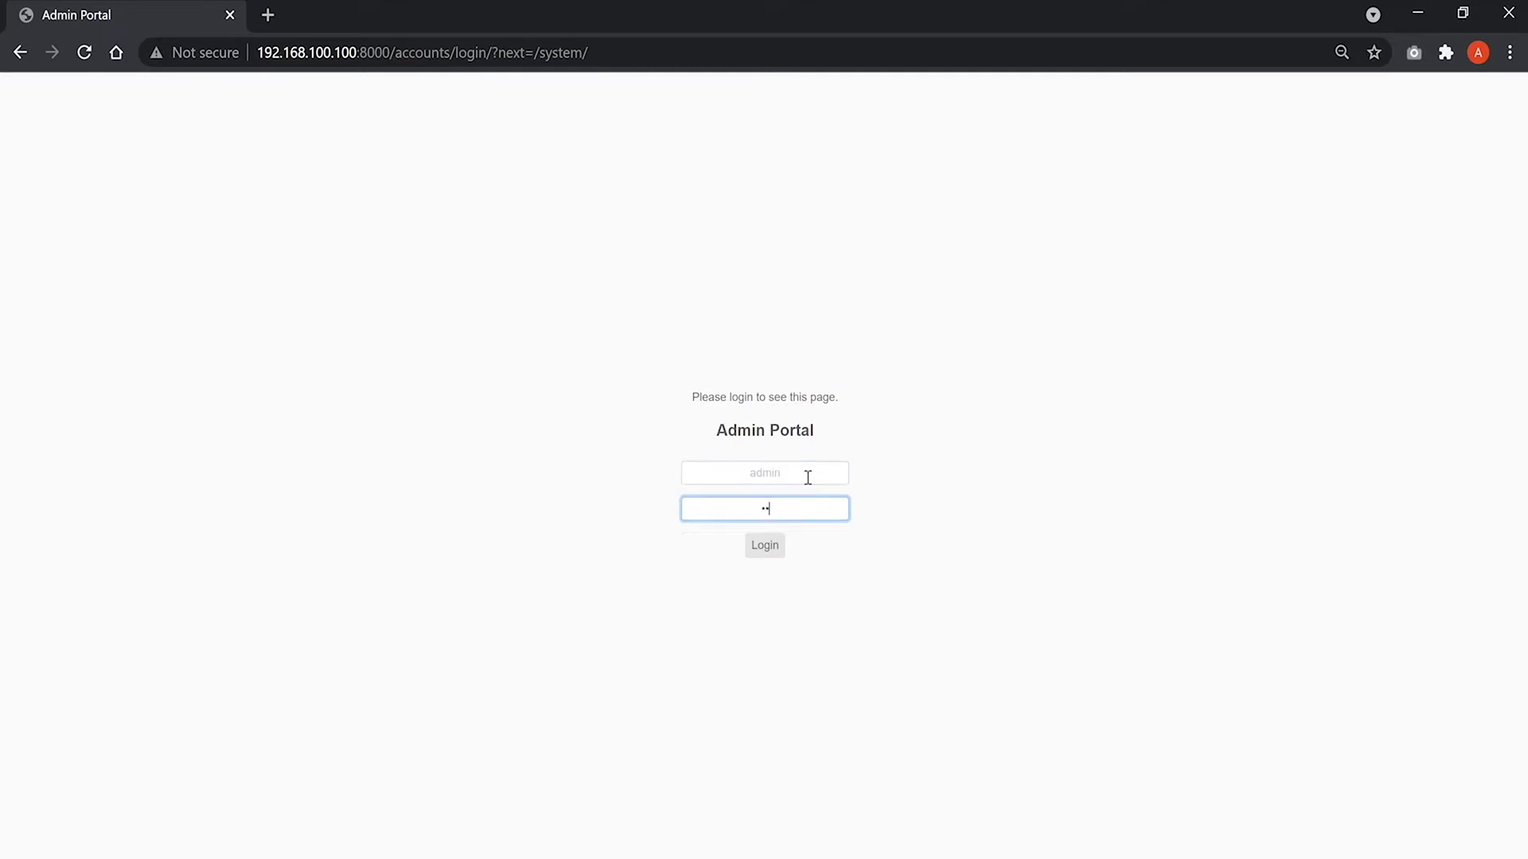
Submit the administrator password to log in to the Vaidio Admin Portal.
key(Return)
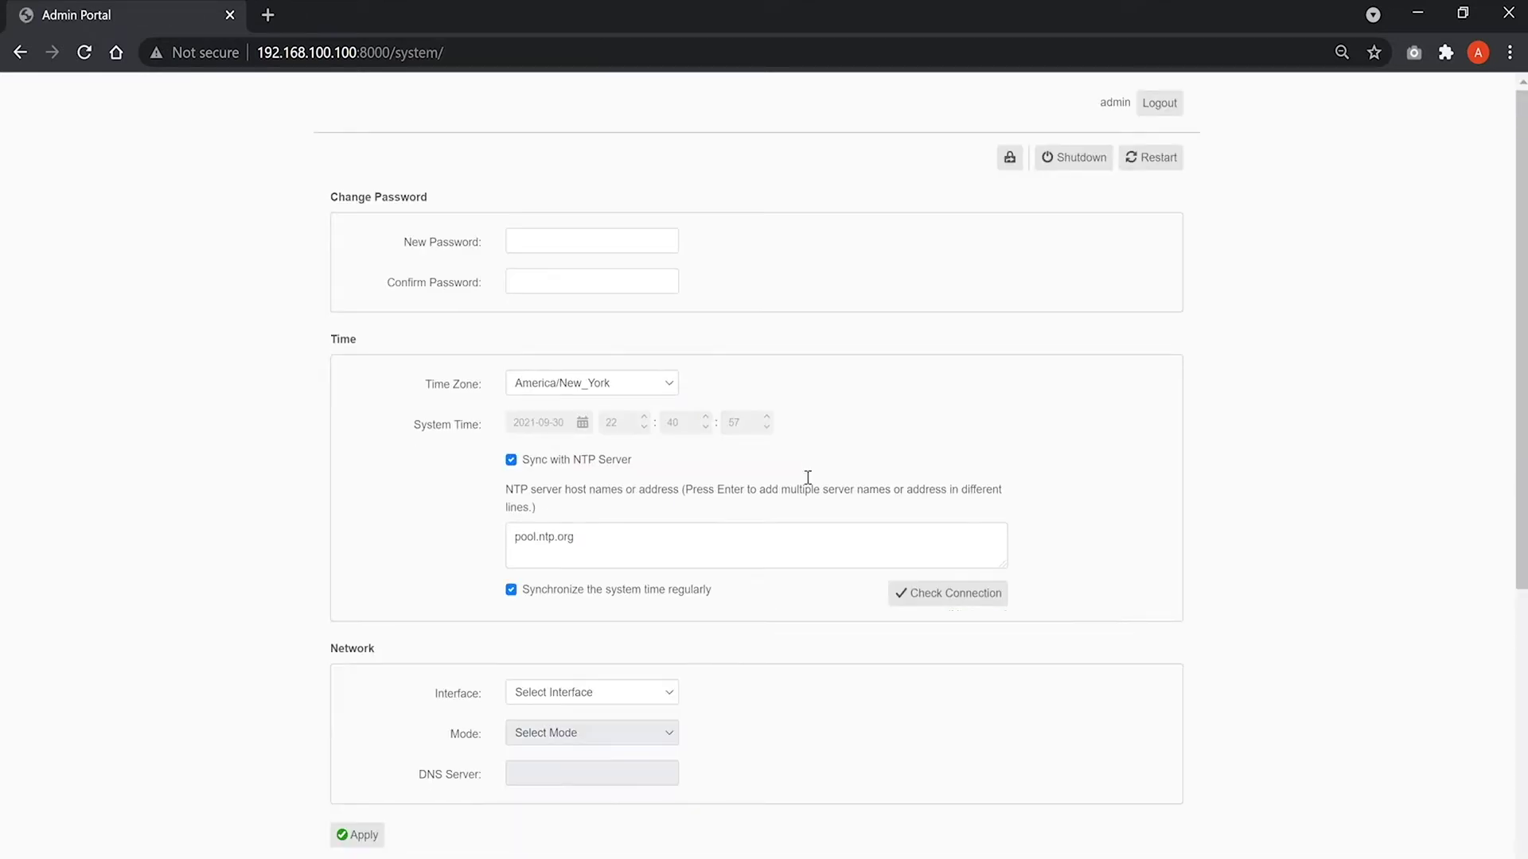
Give enp3s0 a Static Configuration: 192.168.100.100, netmask 255.255.255.0, gateway 192.168.100.1, DNS 8.8.8.8.
scroll(808, 517, down, 3)
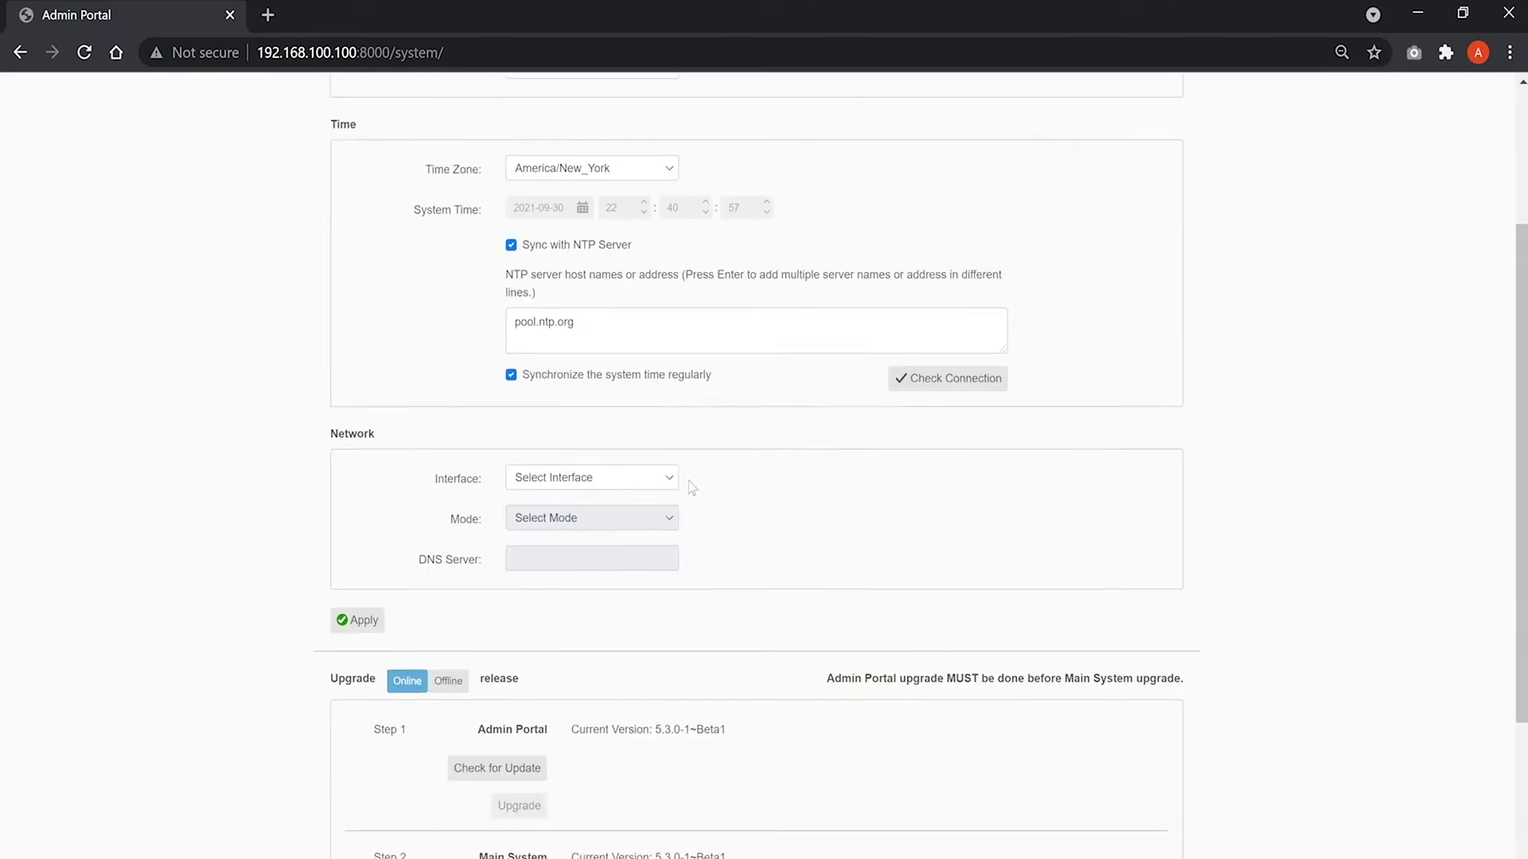
click(664, 480)
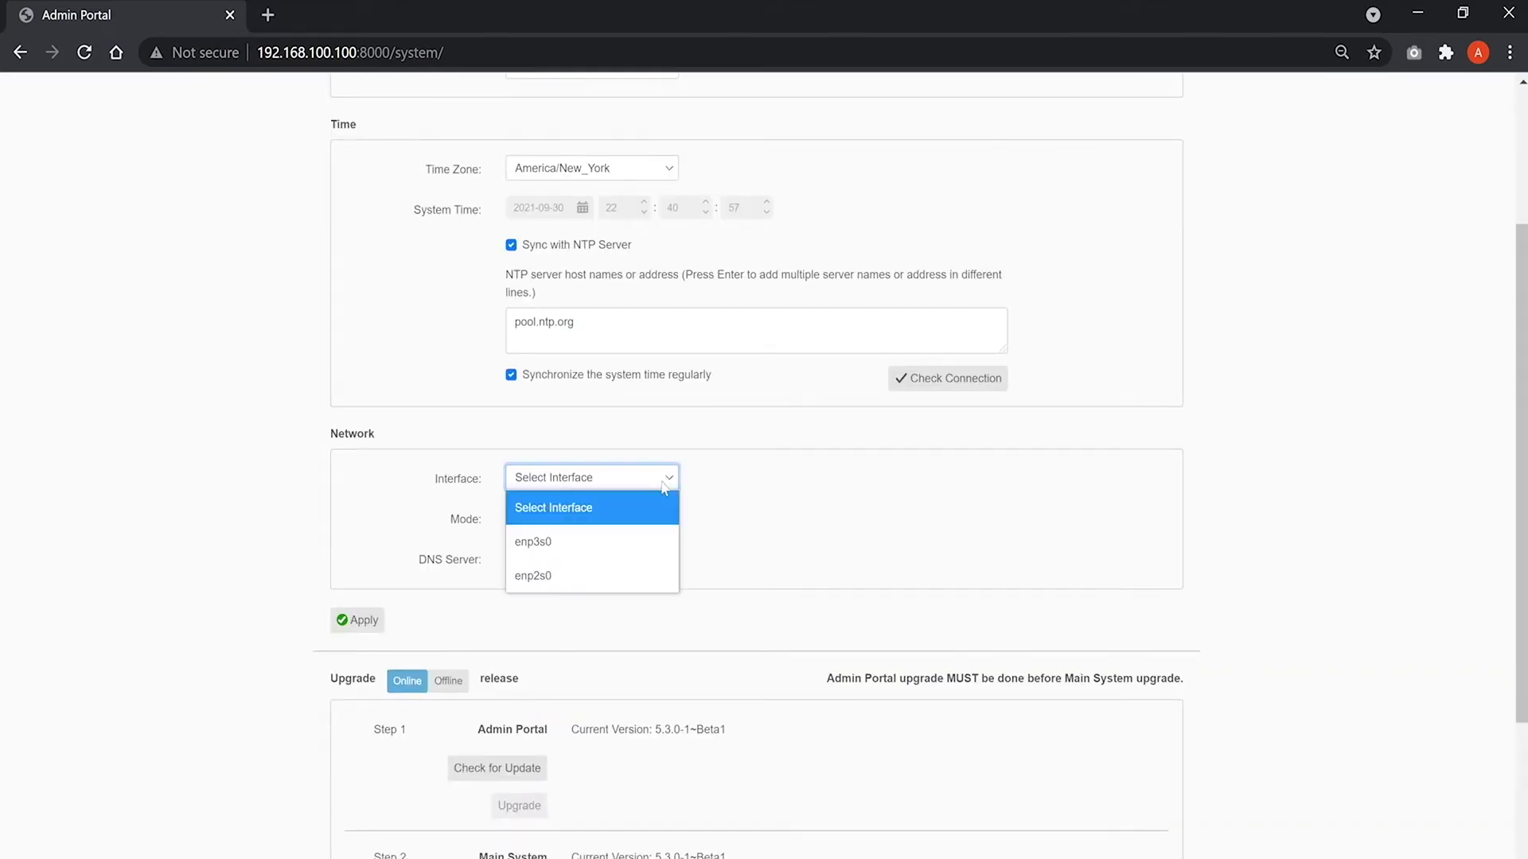
click(658, 541)
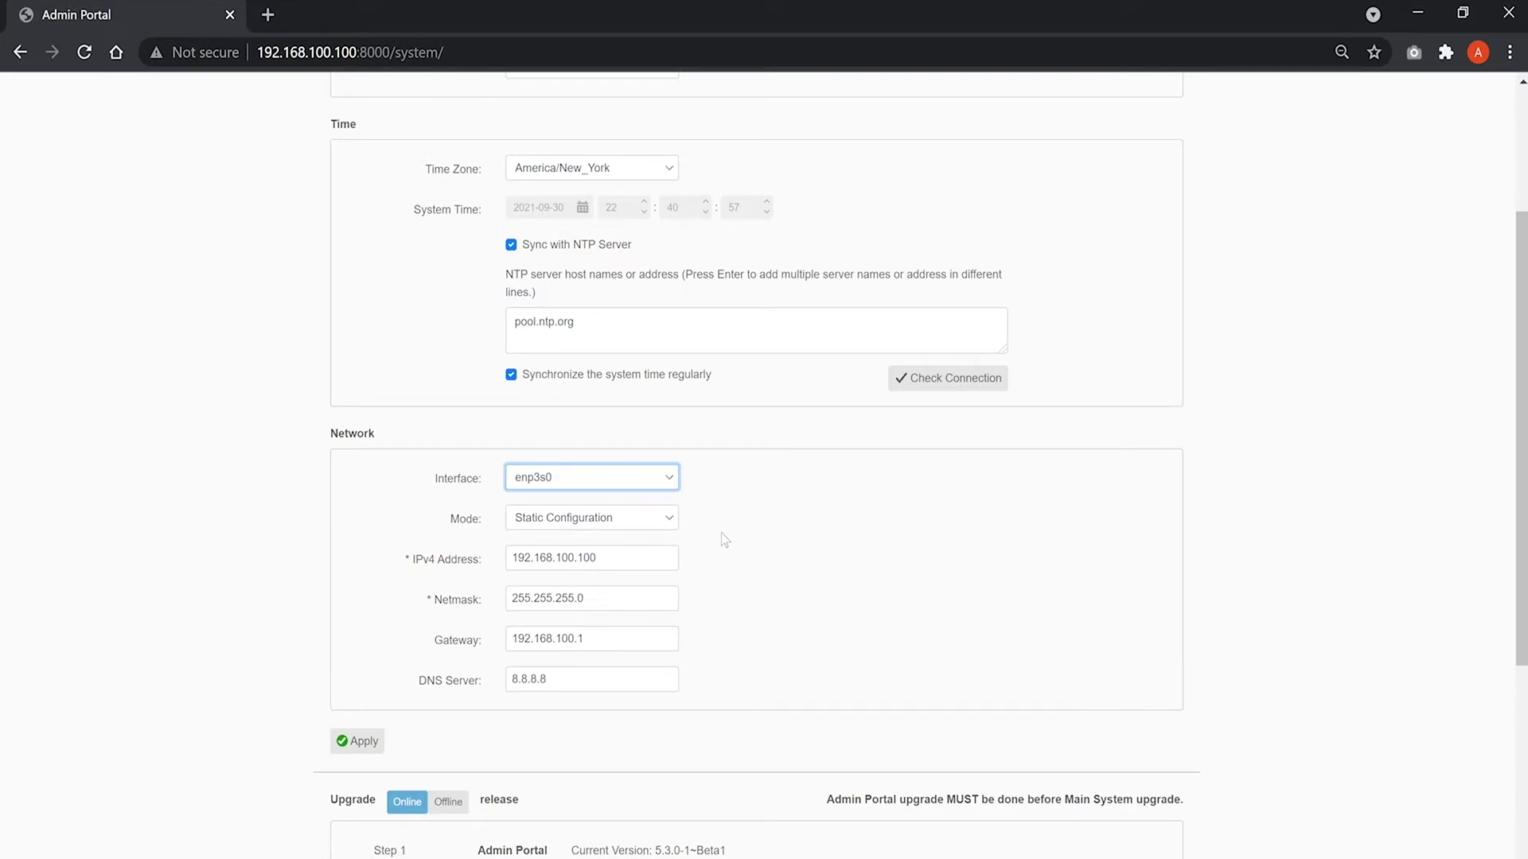
click(641, 526)
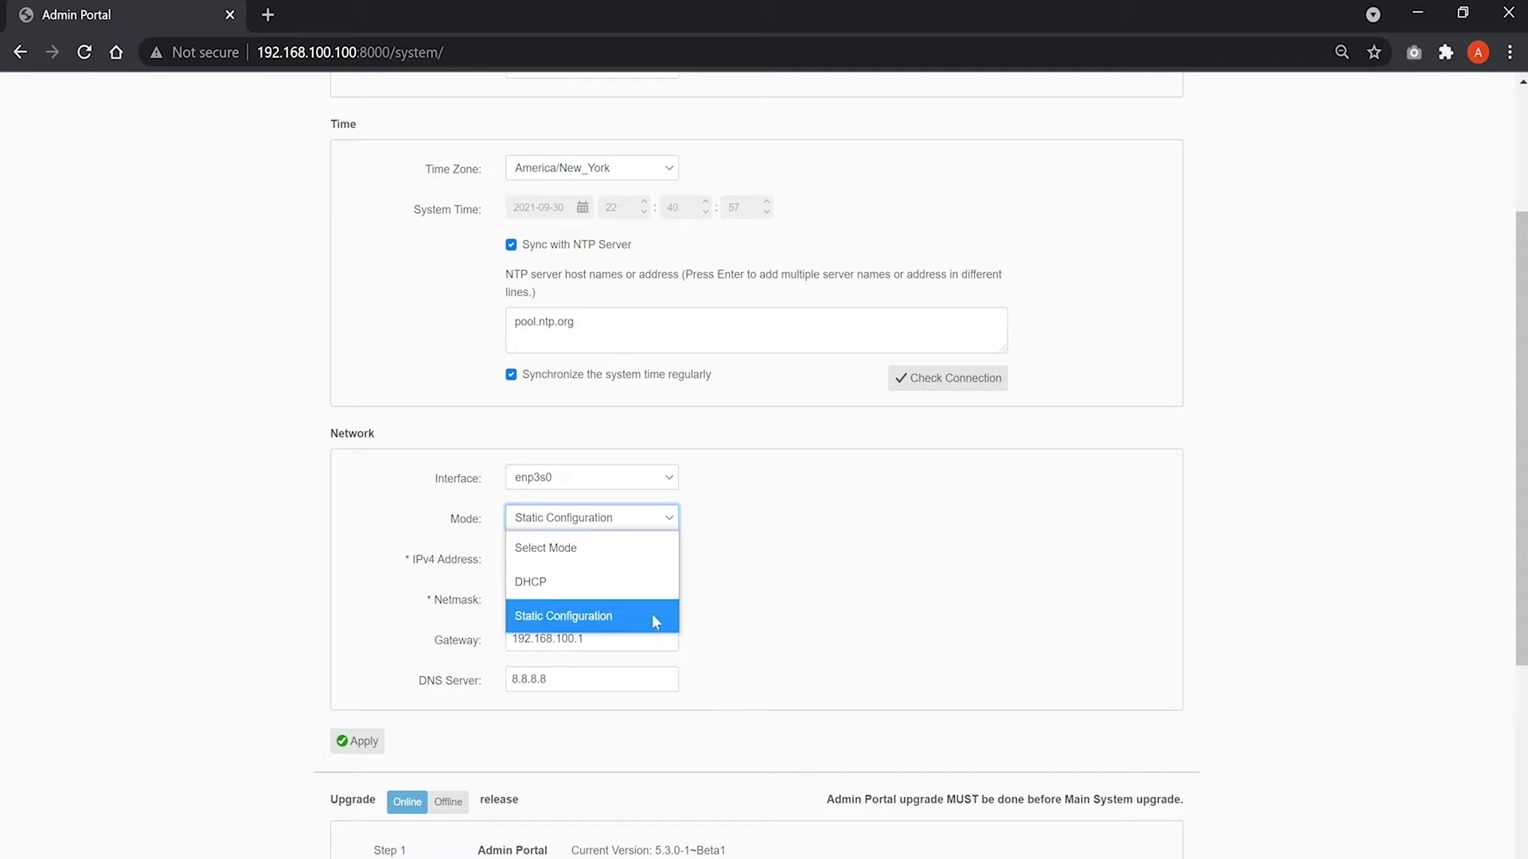
click(652, 618)
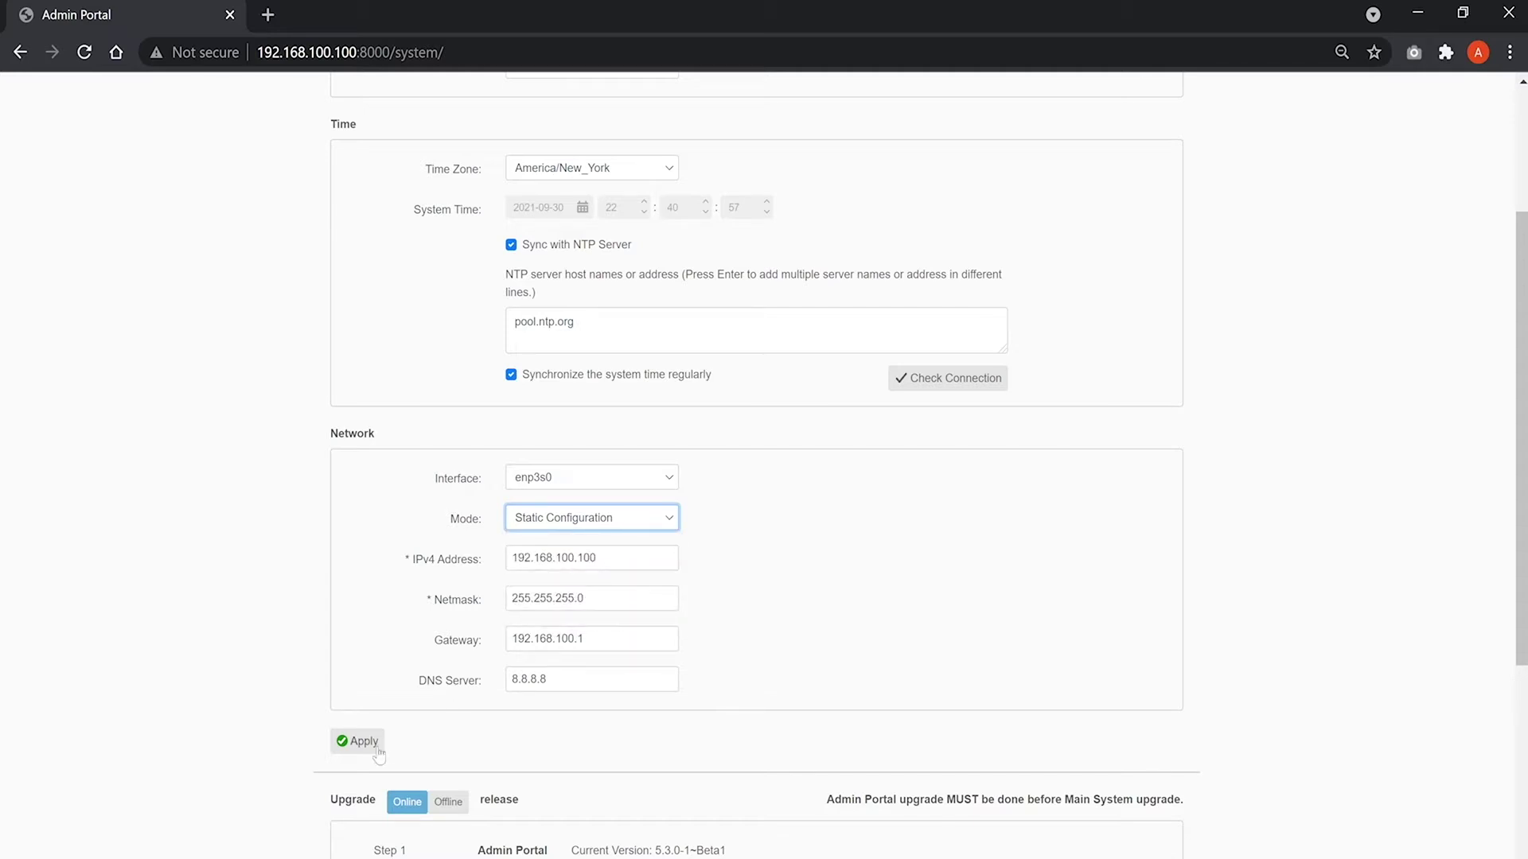
scroll(478, 752, down, 3)
scroll(478, 751, down, 1)
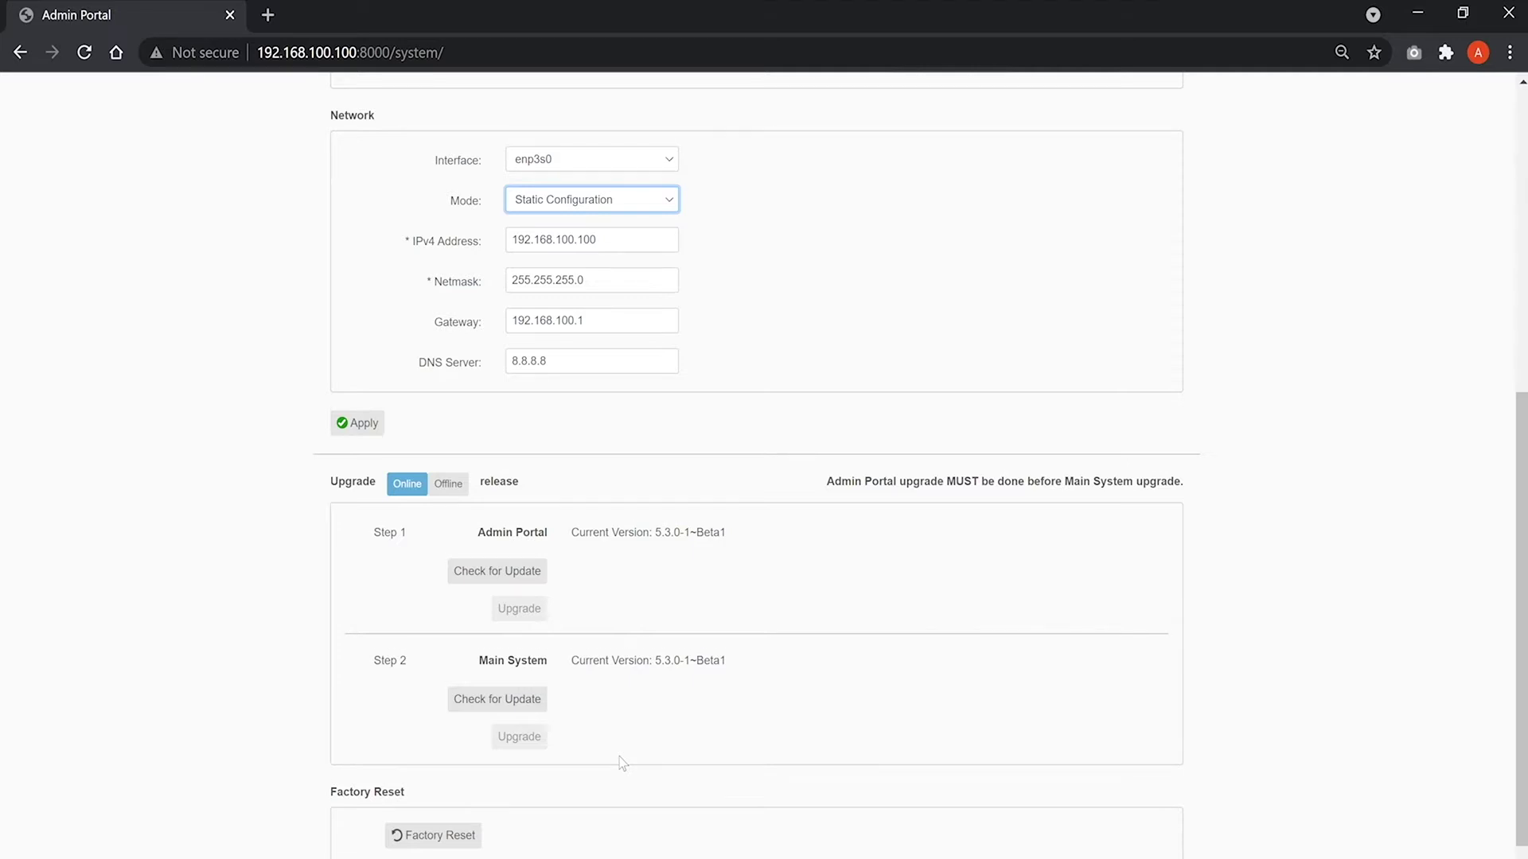
scroll(622, 756, up, 6)
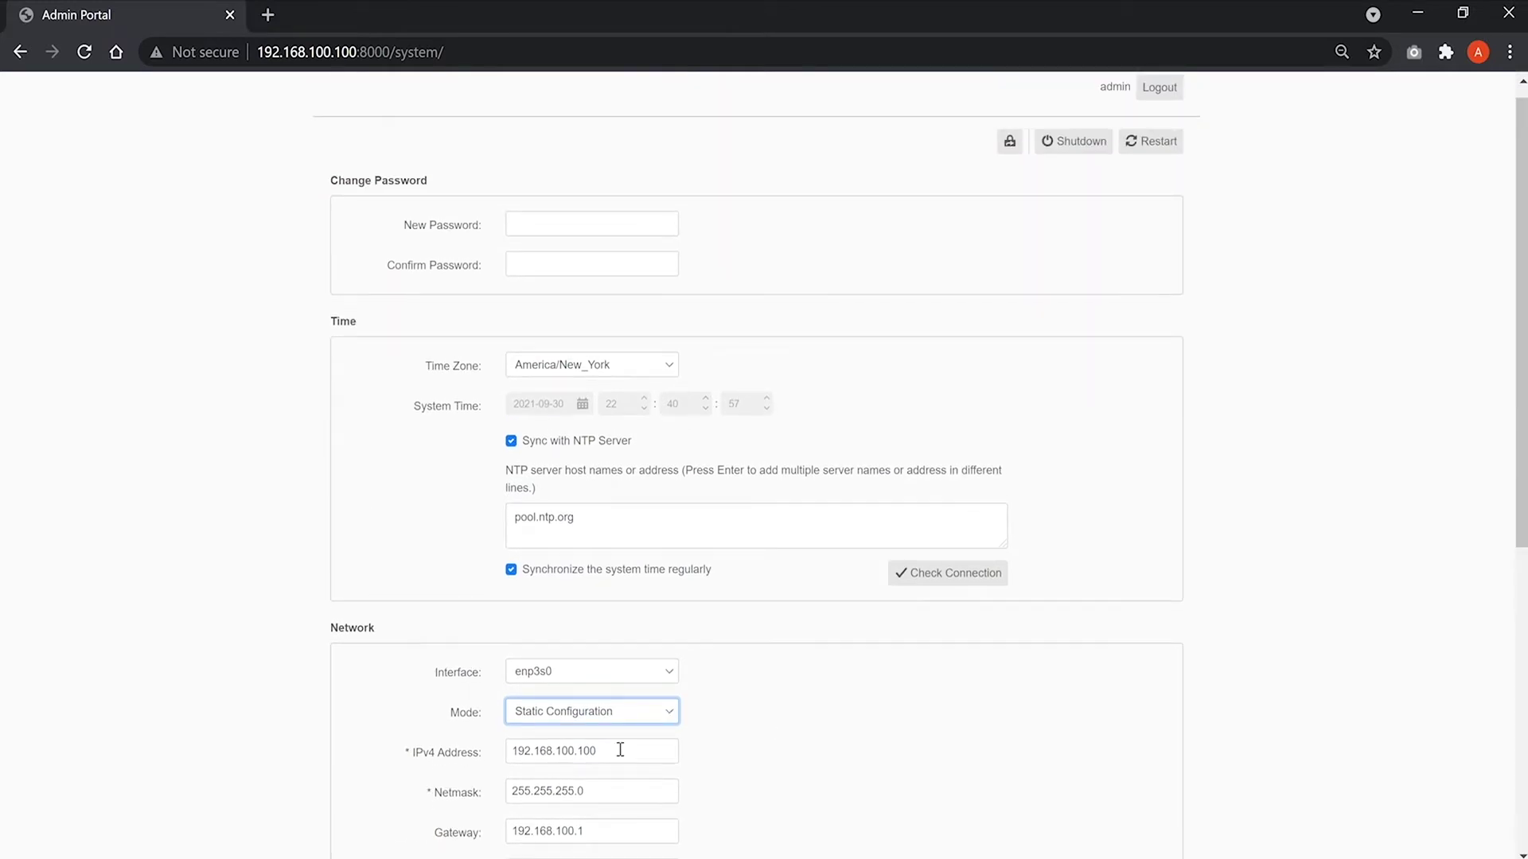
Test the connection to the NTP server pool.ntp.org.
click(933, 583)
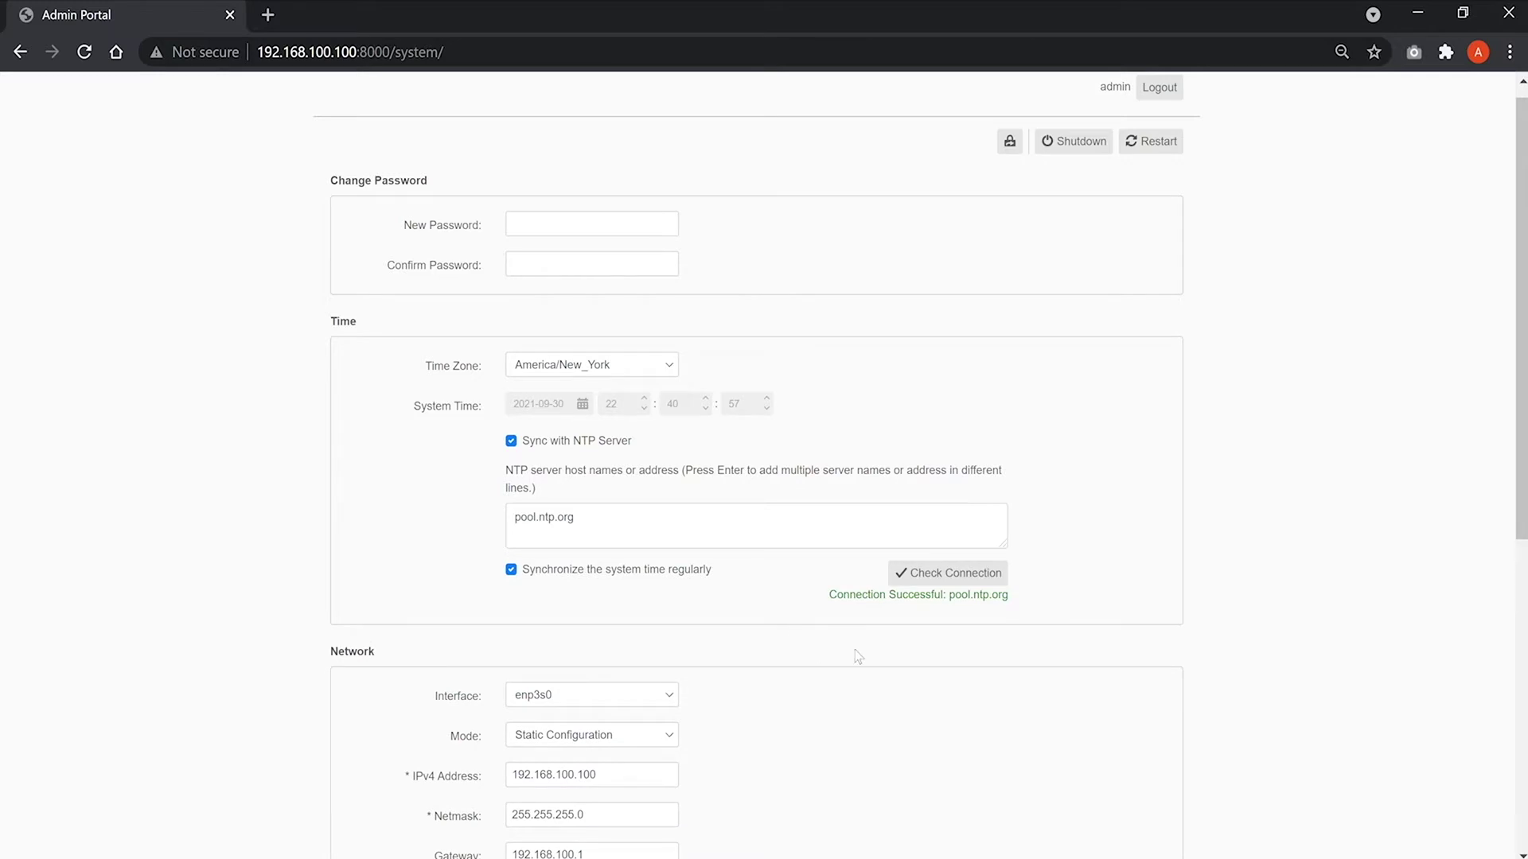
scroll(858, 657, up, 1)
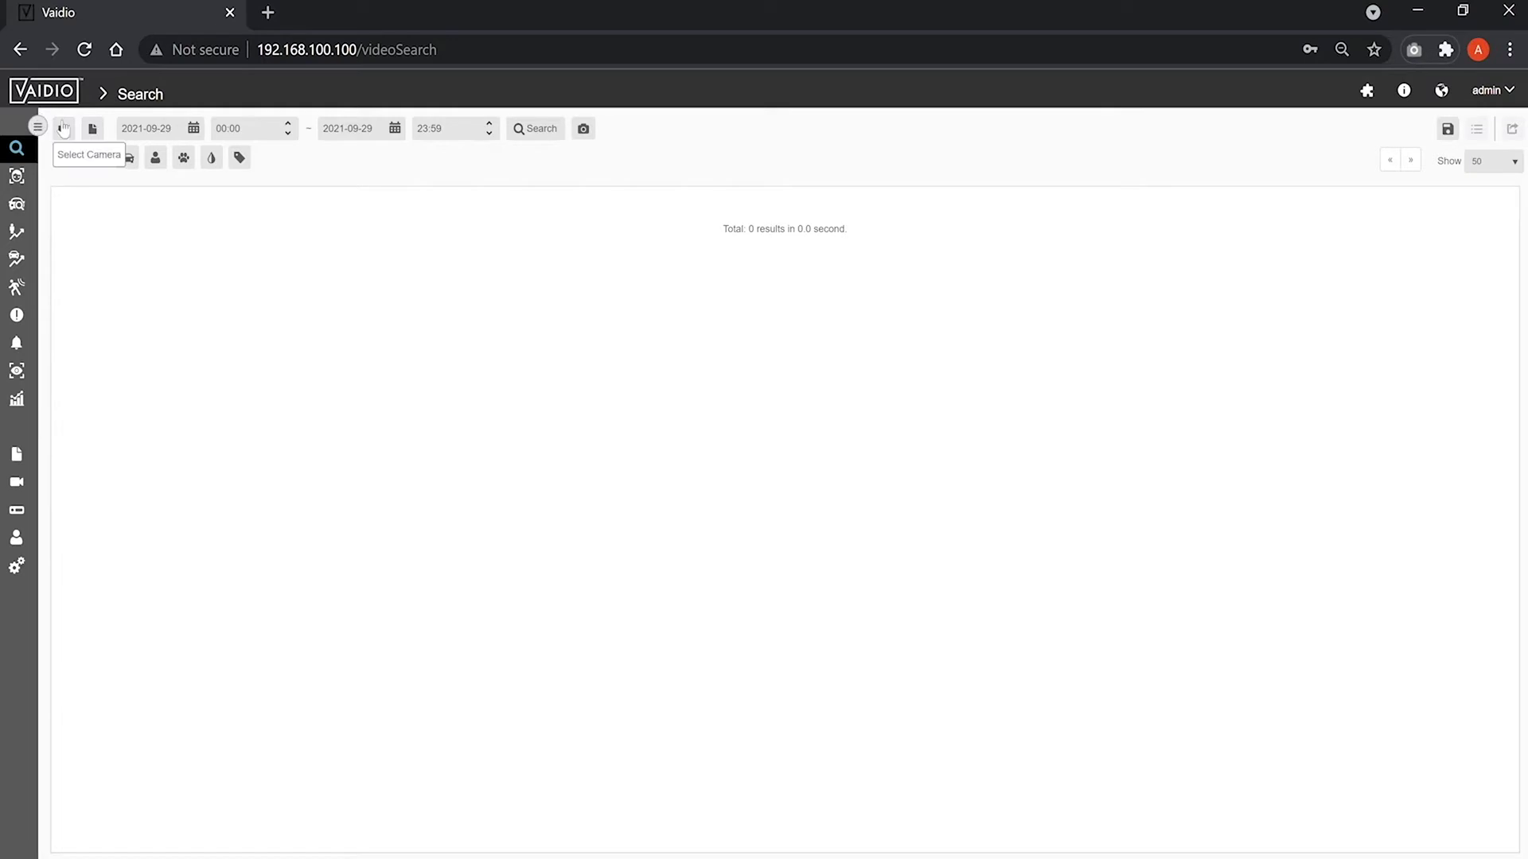
Expand the labelled sidebar menu and go to NVR under Management.
click(38, 126)
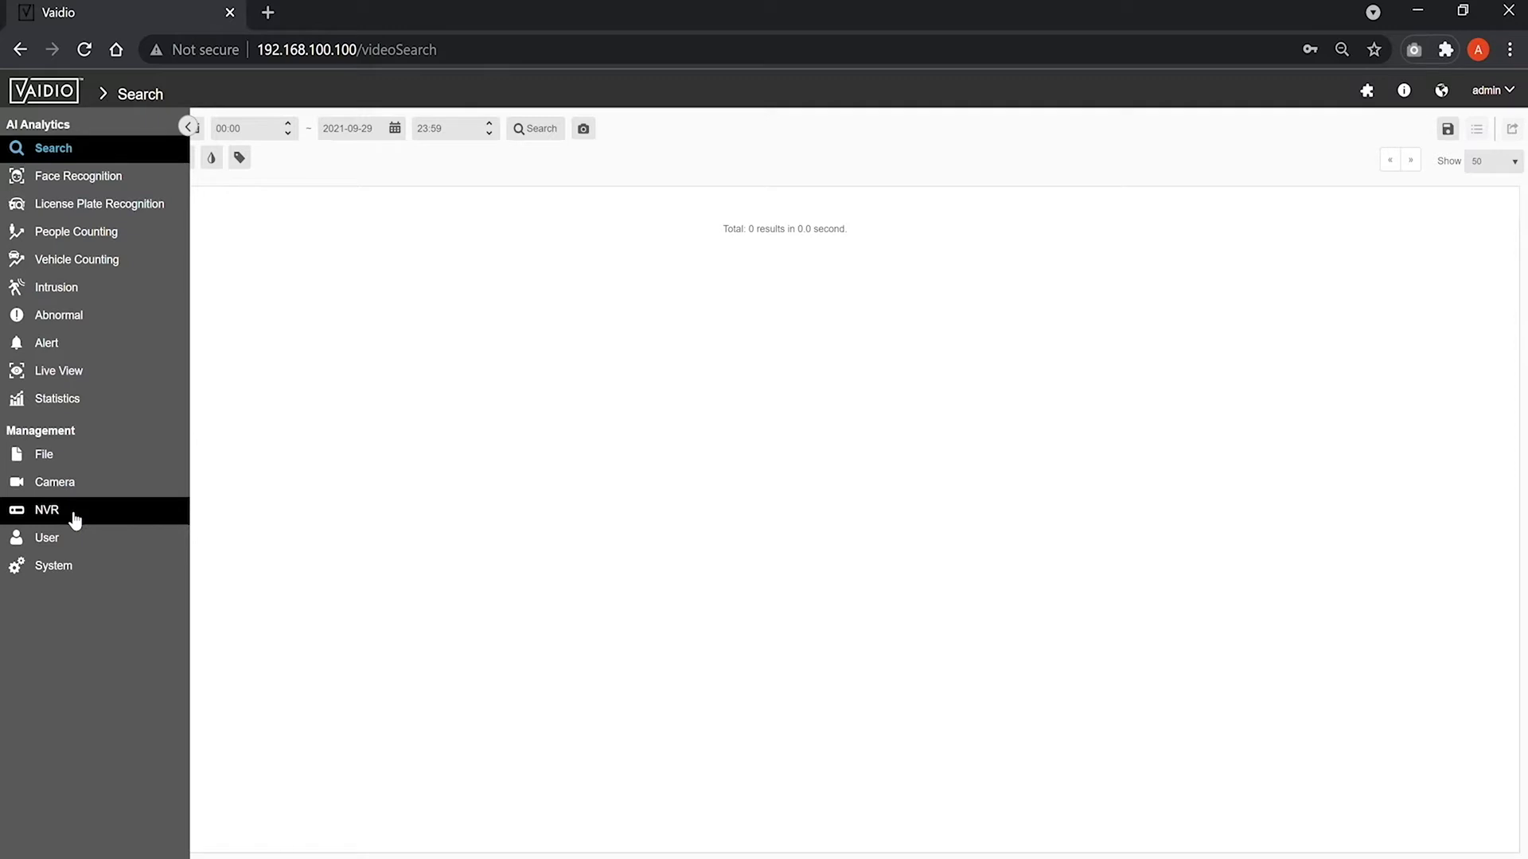
click(108, 520)
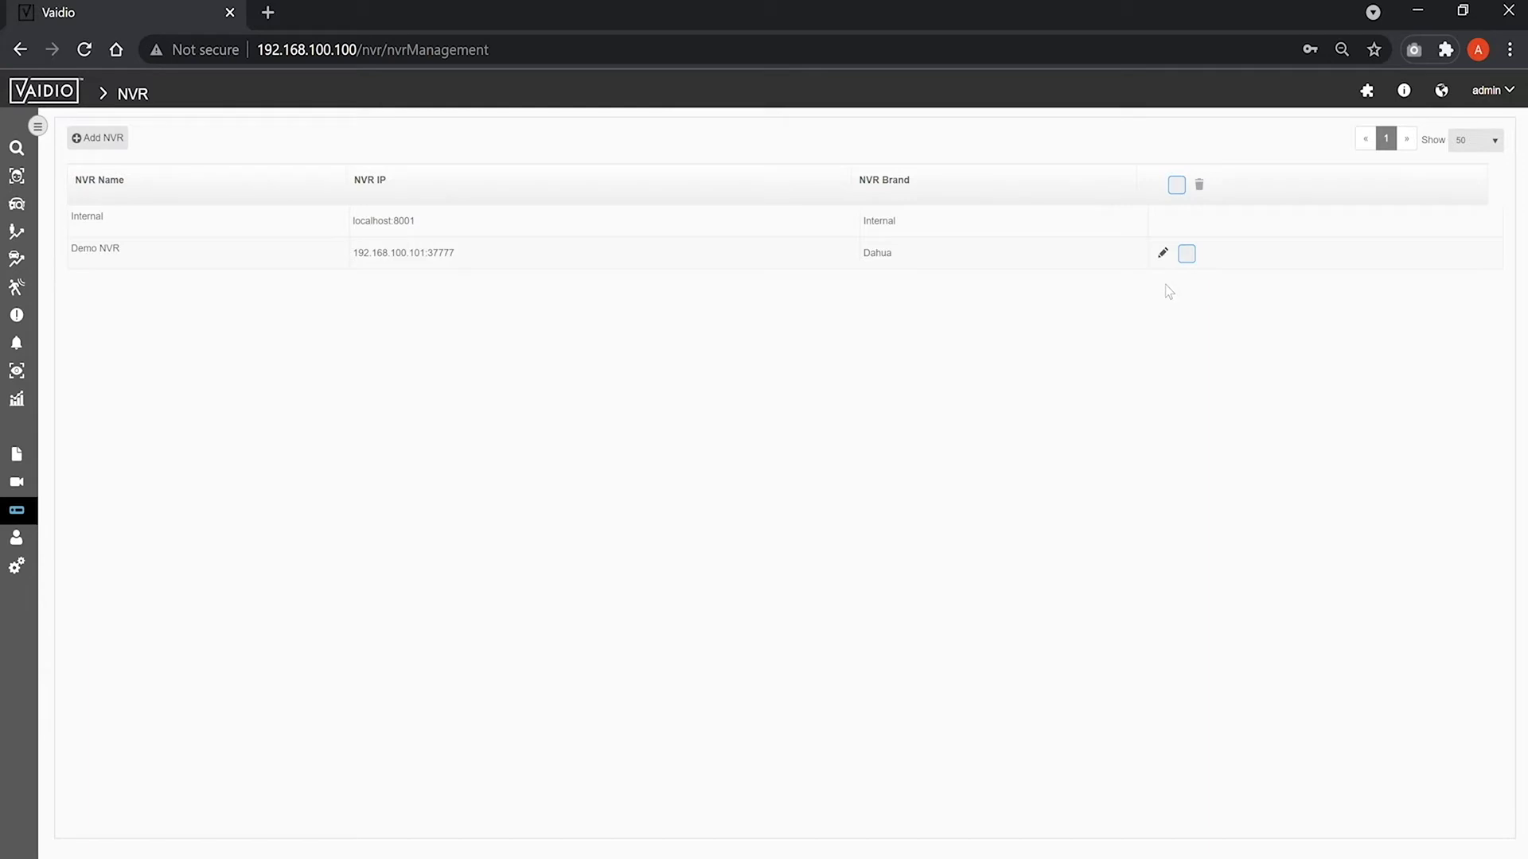
Test the Demo NVR connection and save it unchanged, then go to Camera management.
click(1162, 253)
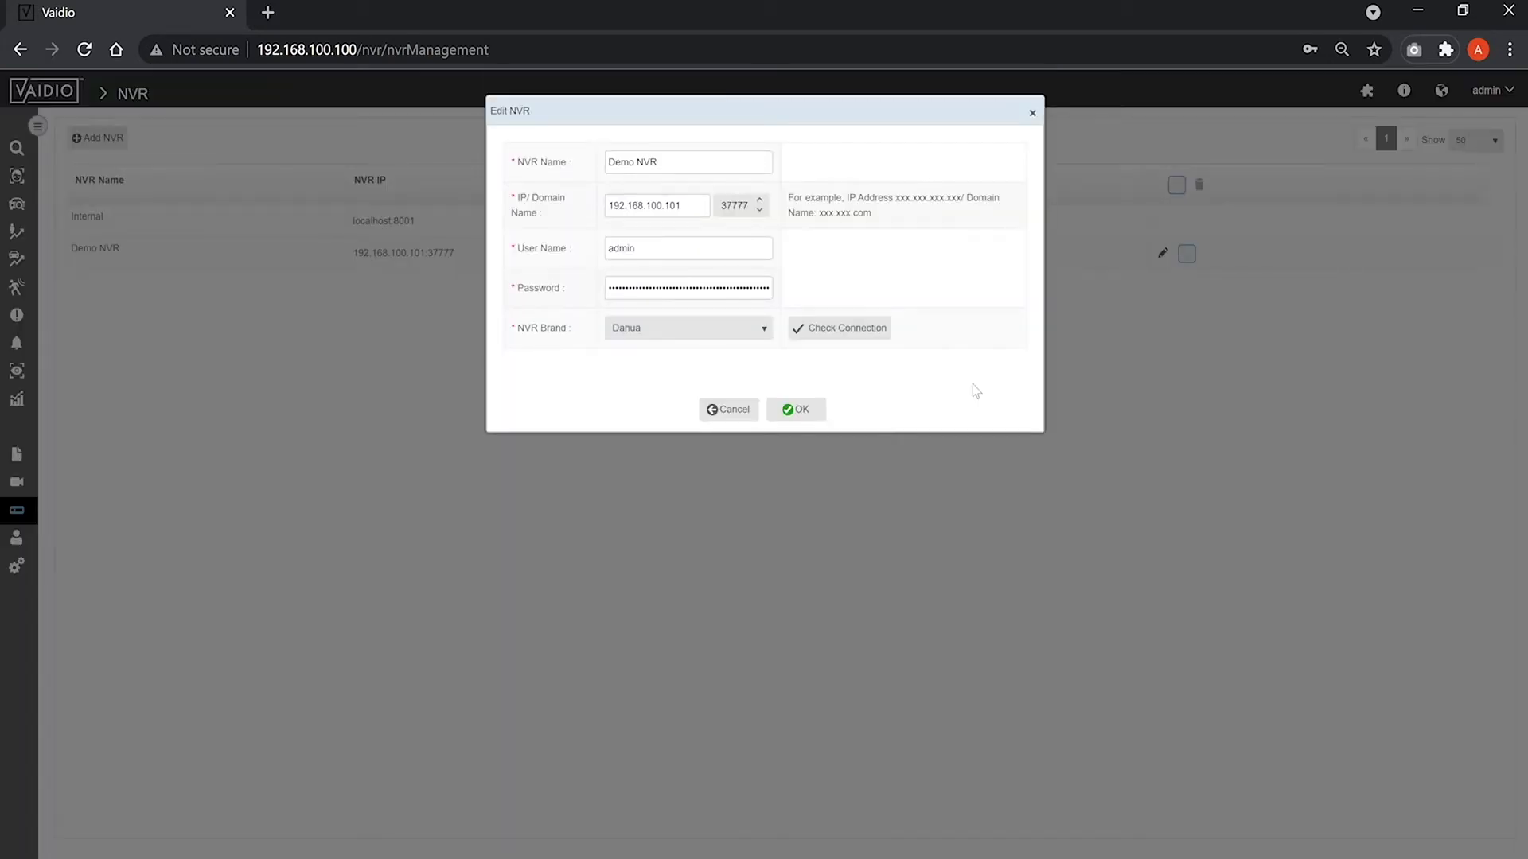
click(836, 334)
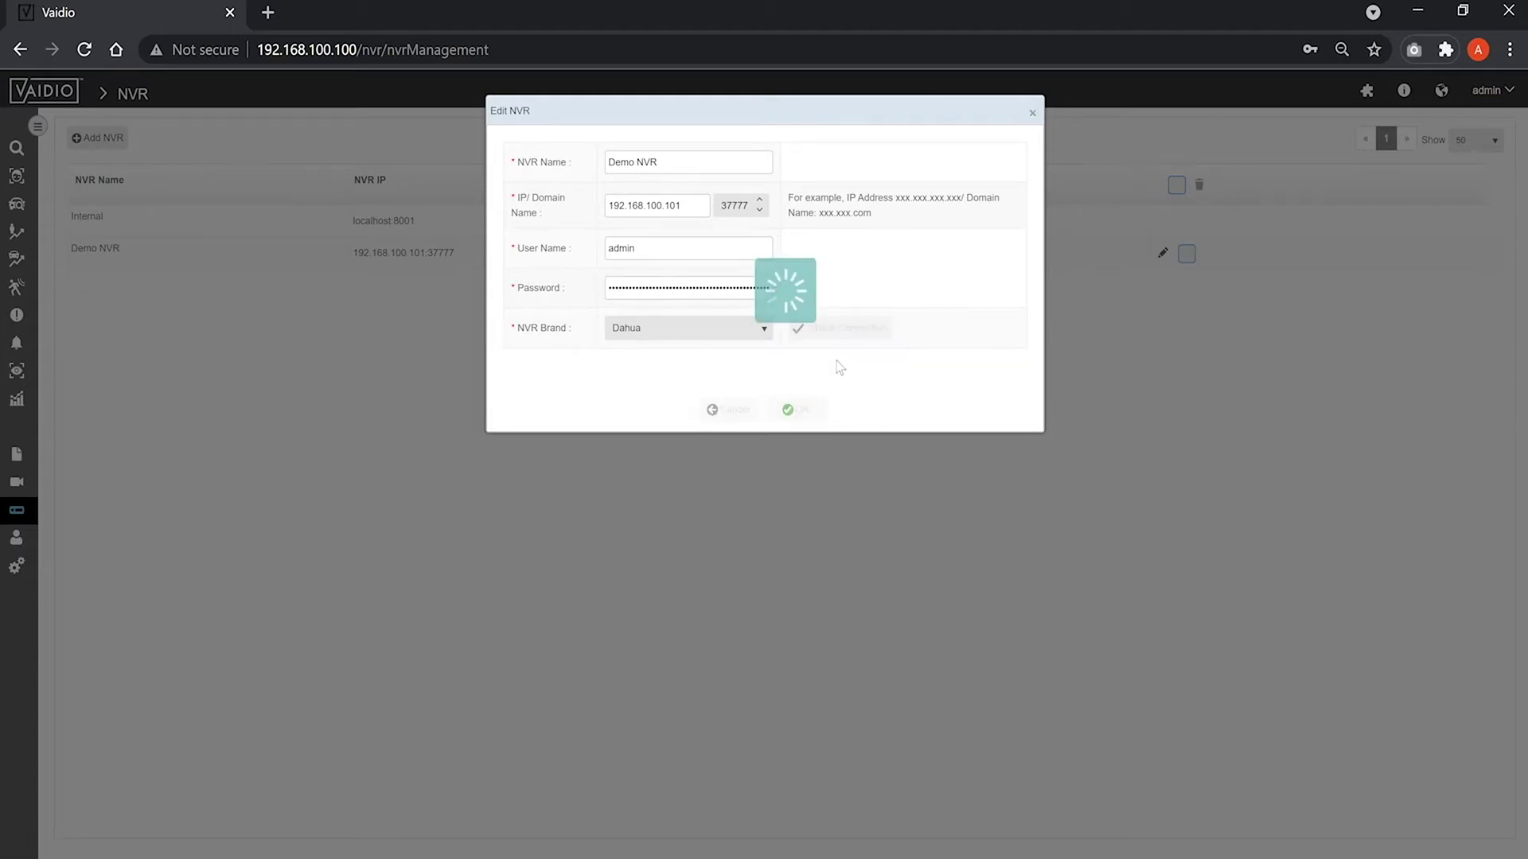
click(798, 410)
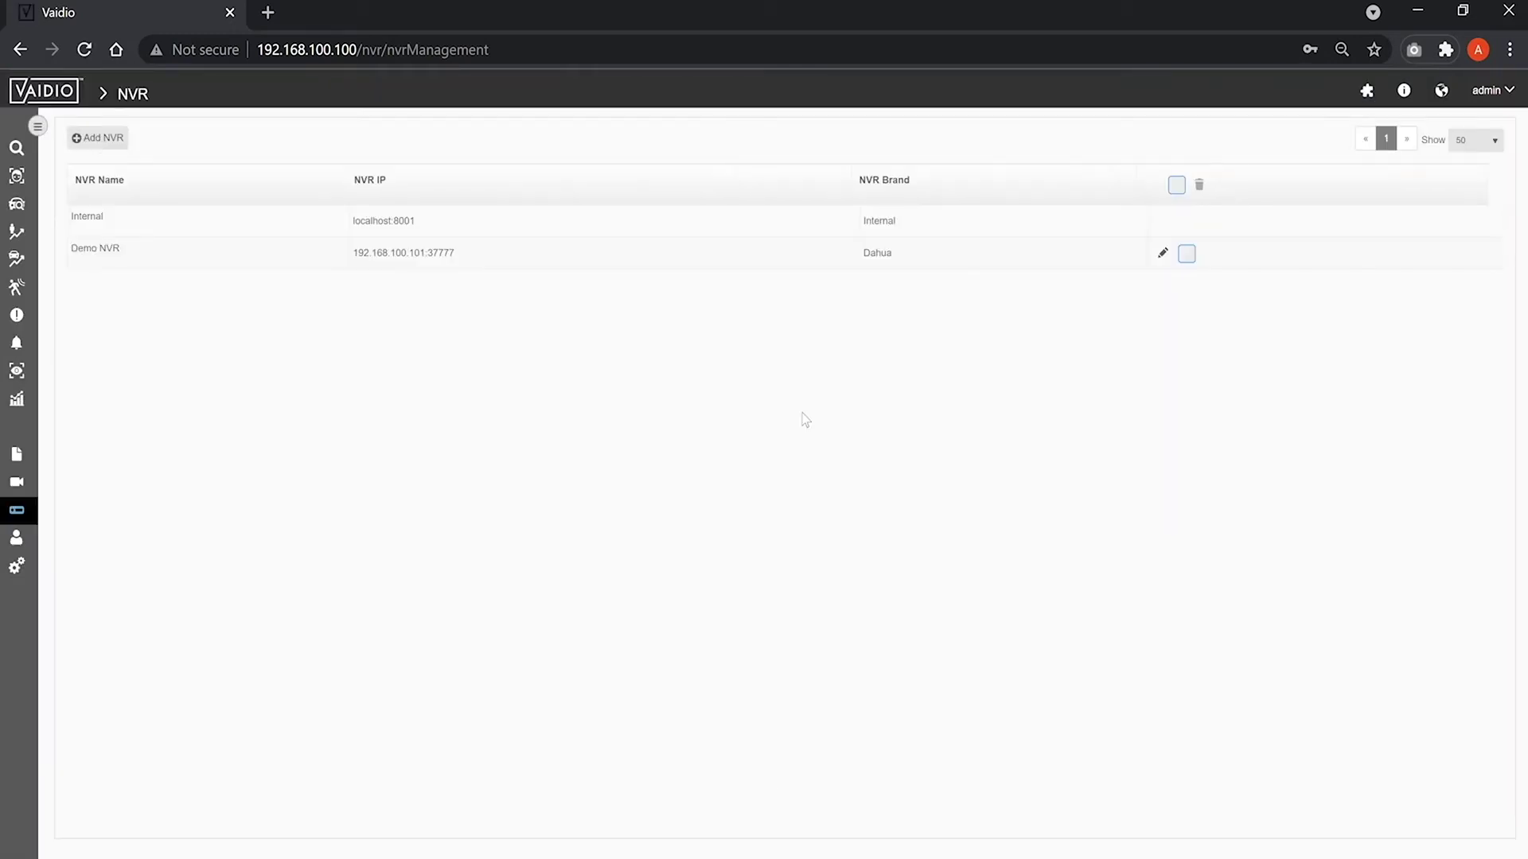
click(28, 485)
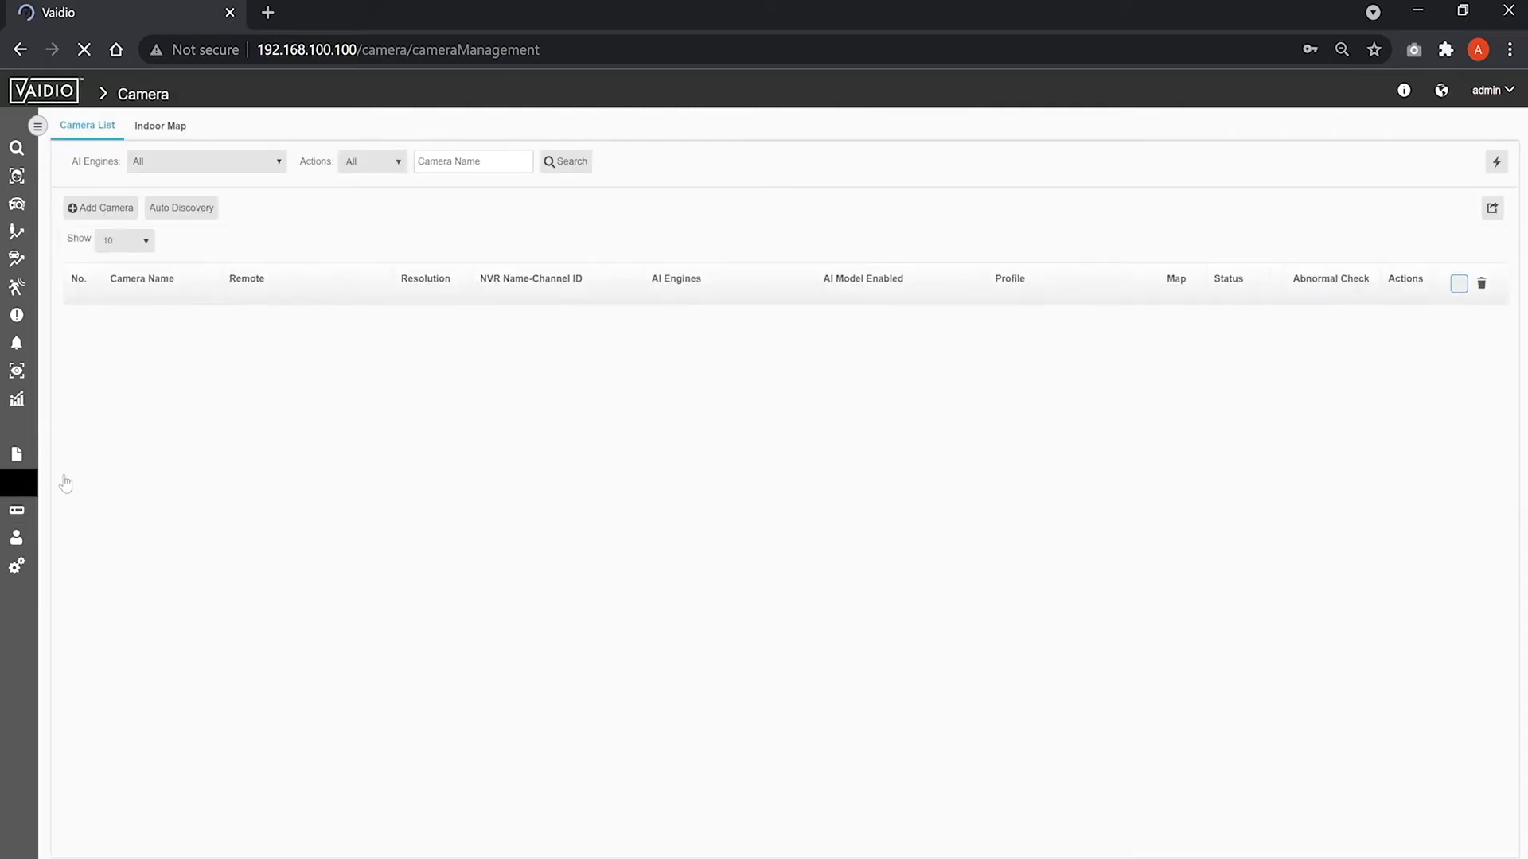
Run Auto Discovery, then start a new camera with IP 192.168.100.200.
click(175, 215)
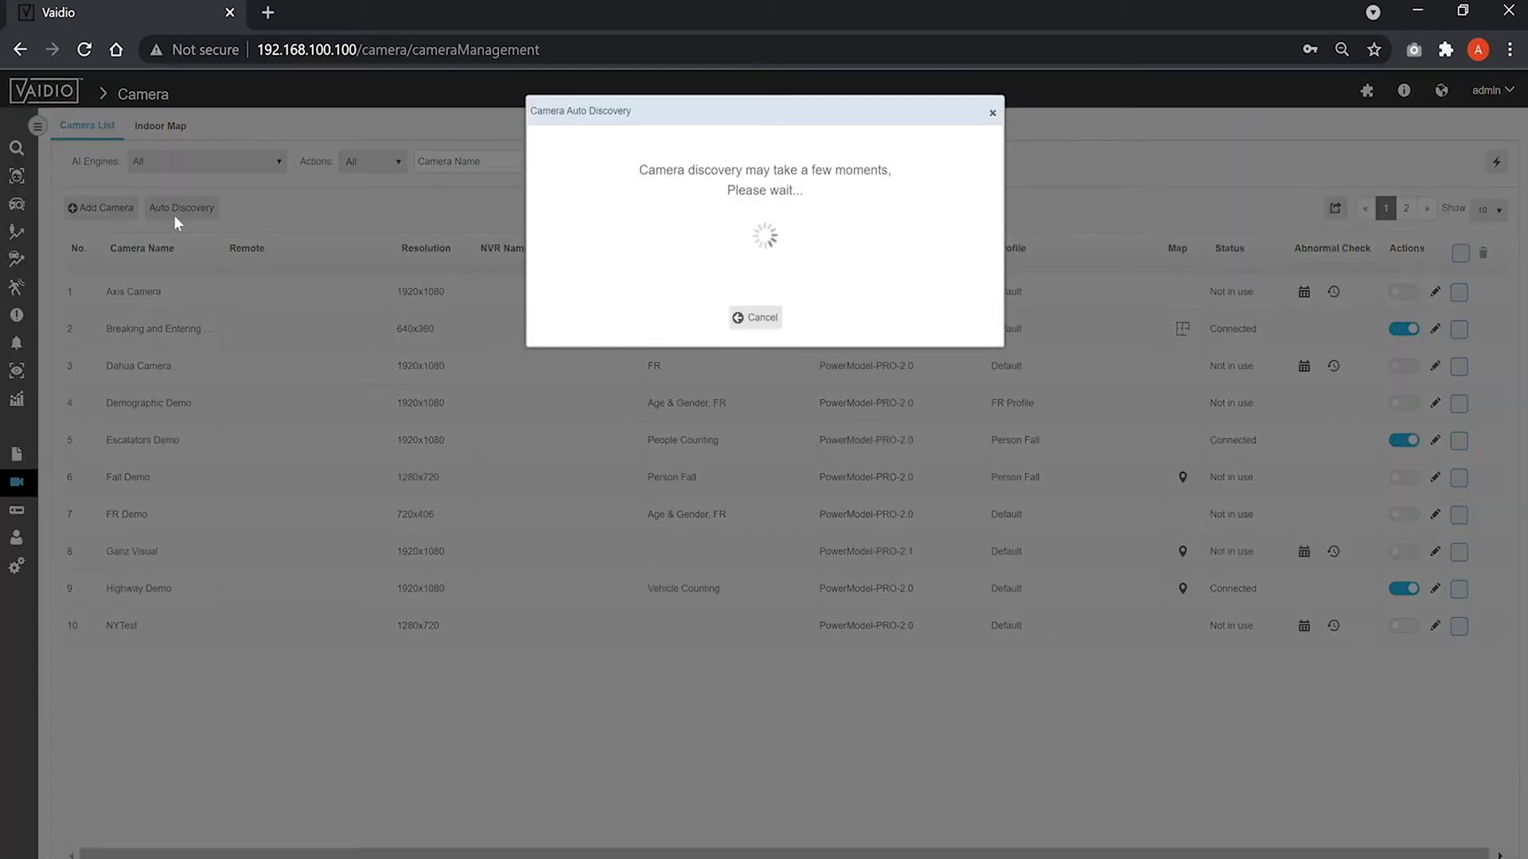
click(993, 114)
click(123, 210)
click(450, 355)
text(192.168.100.200)
Fill in port 80 and the camera's user name and password, then fetch RTSP addresses.
key(Tab)
text(80)
key(Tab)
text(admin)
key(Tab)
text(admin)
click(395, 448)
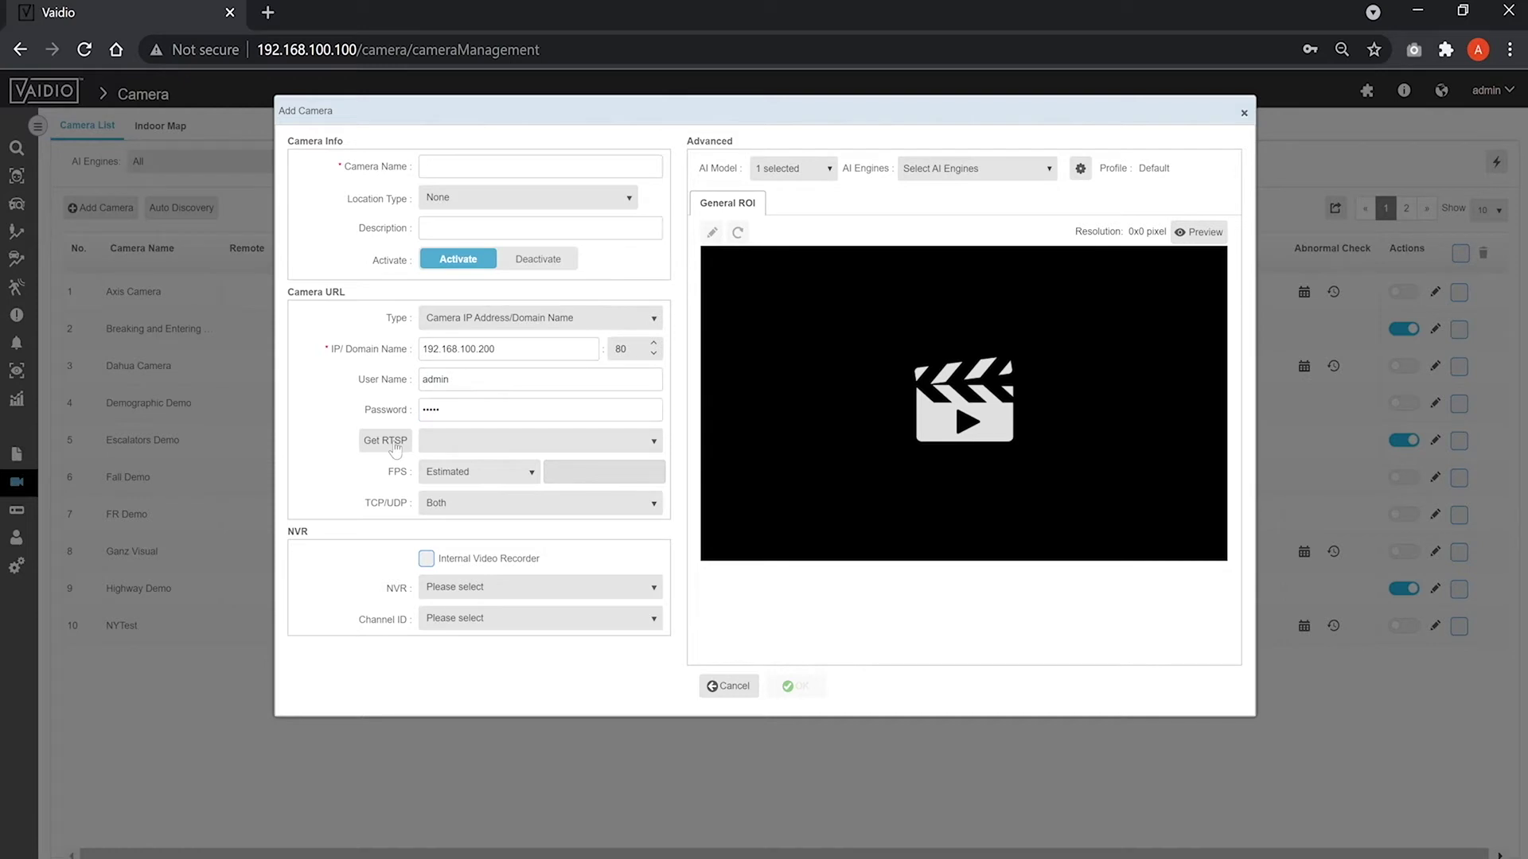
Pick the camera's discovered RTSP stream URL and load a preview.
click(460, 443)
click(477, 431)
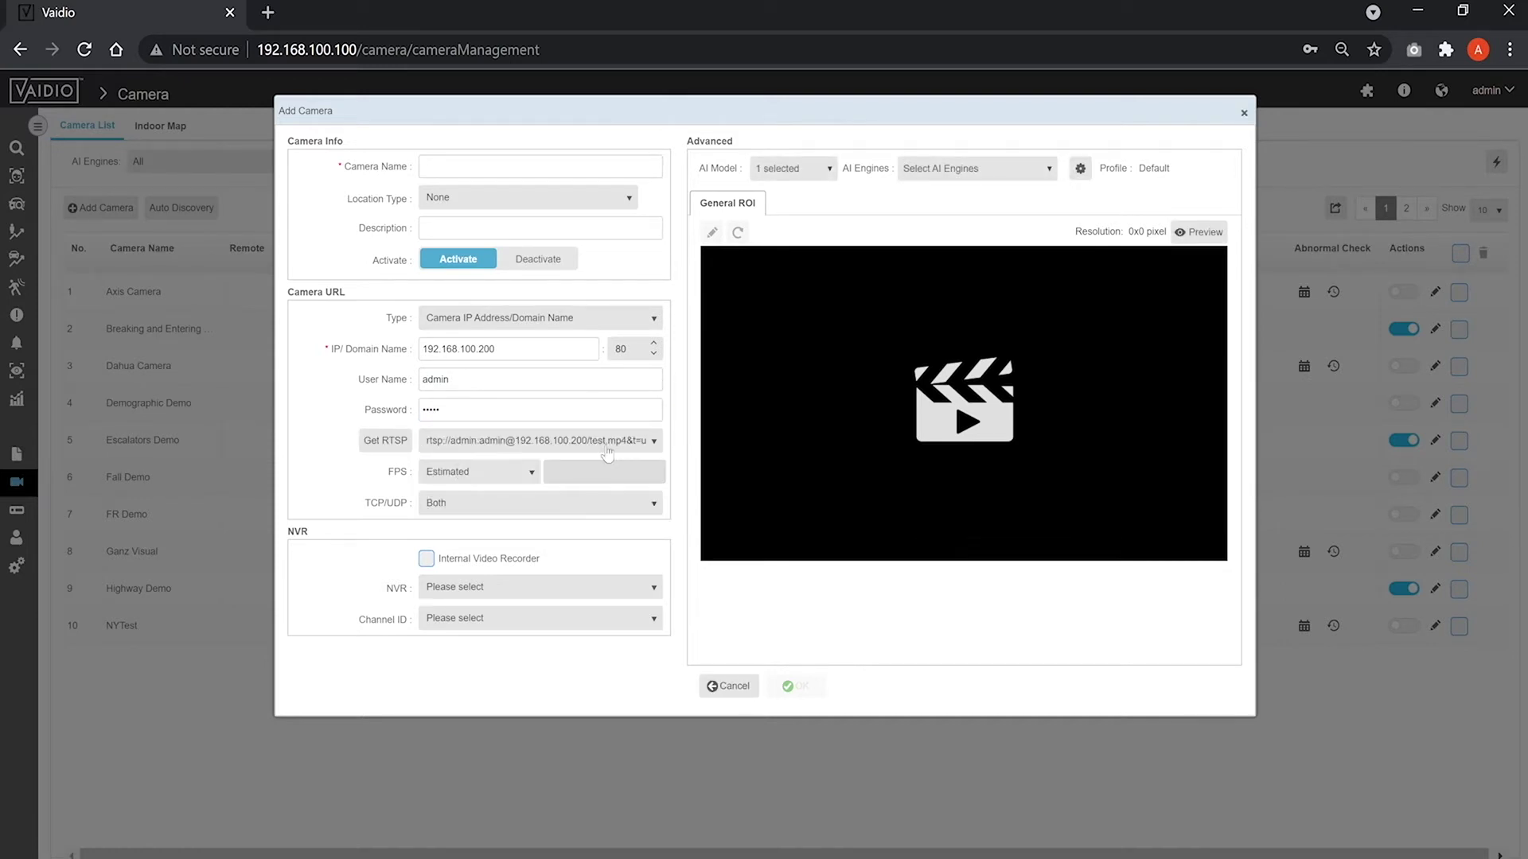
click(1179, 239)
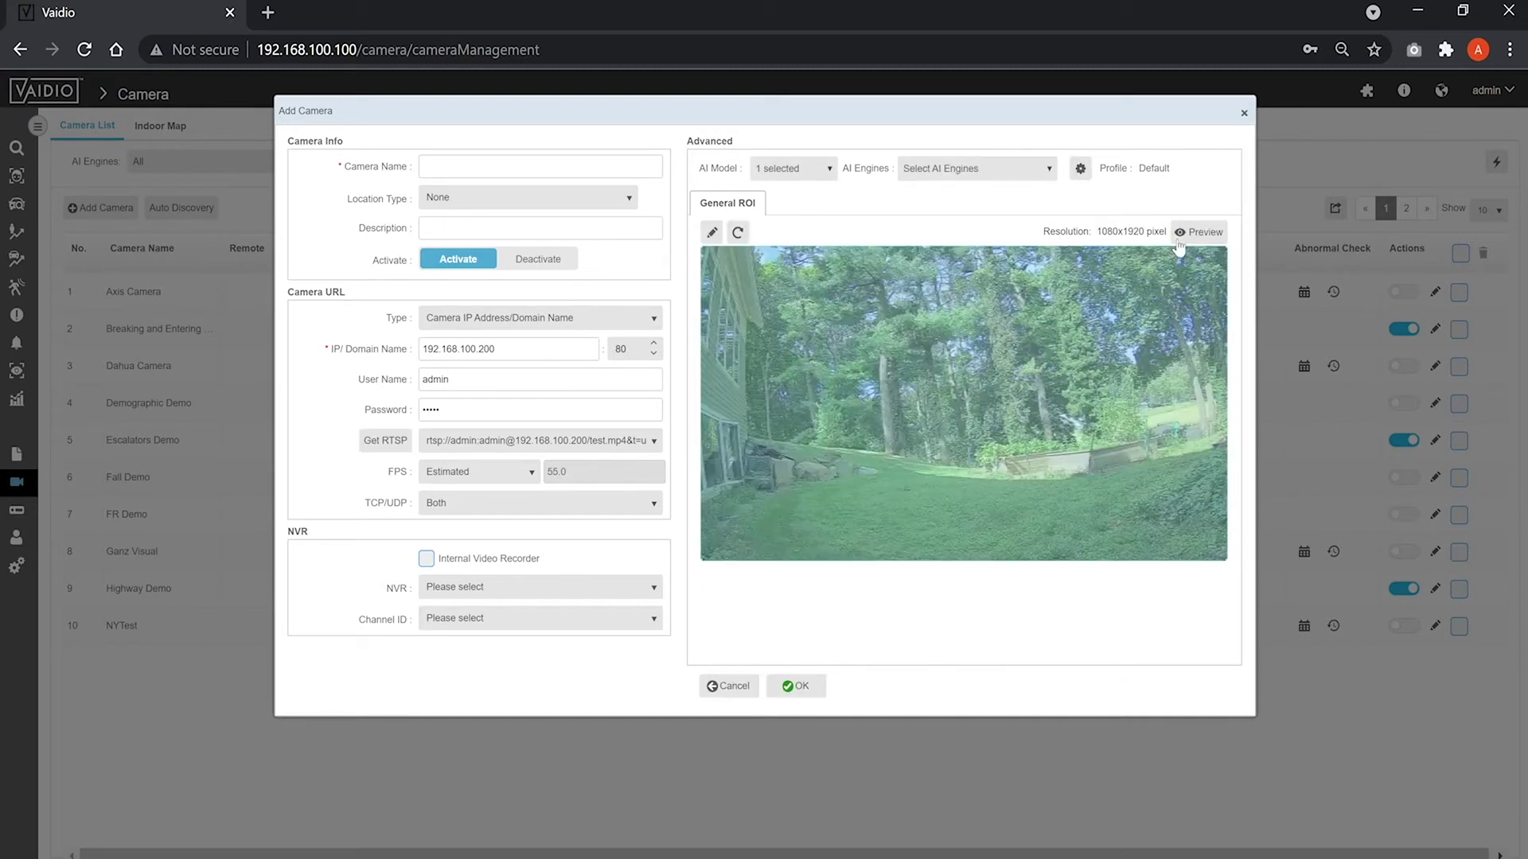
Switch the source type to RTSP, paste the stream URL and refresh the preview.
click(609, 320)
click(567, 381)
click(546, 351)
key(ctrl+v)
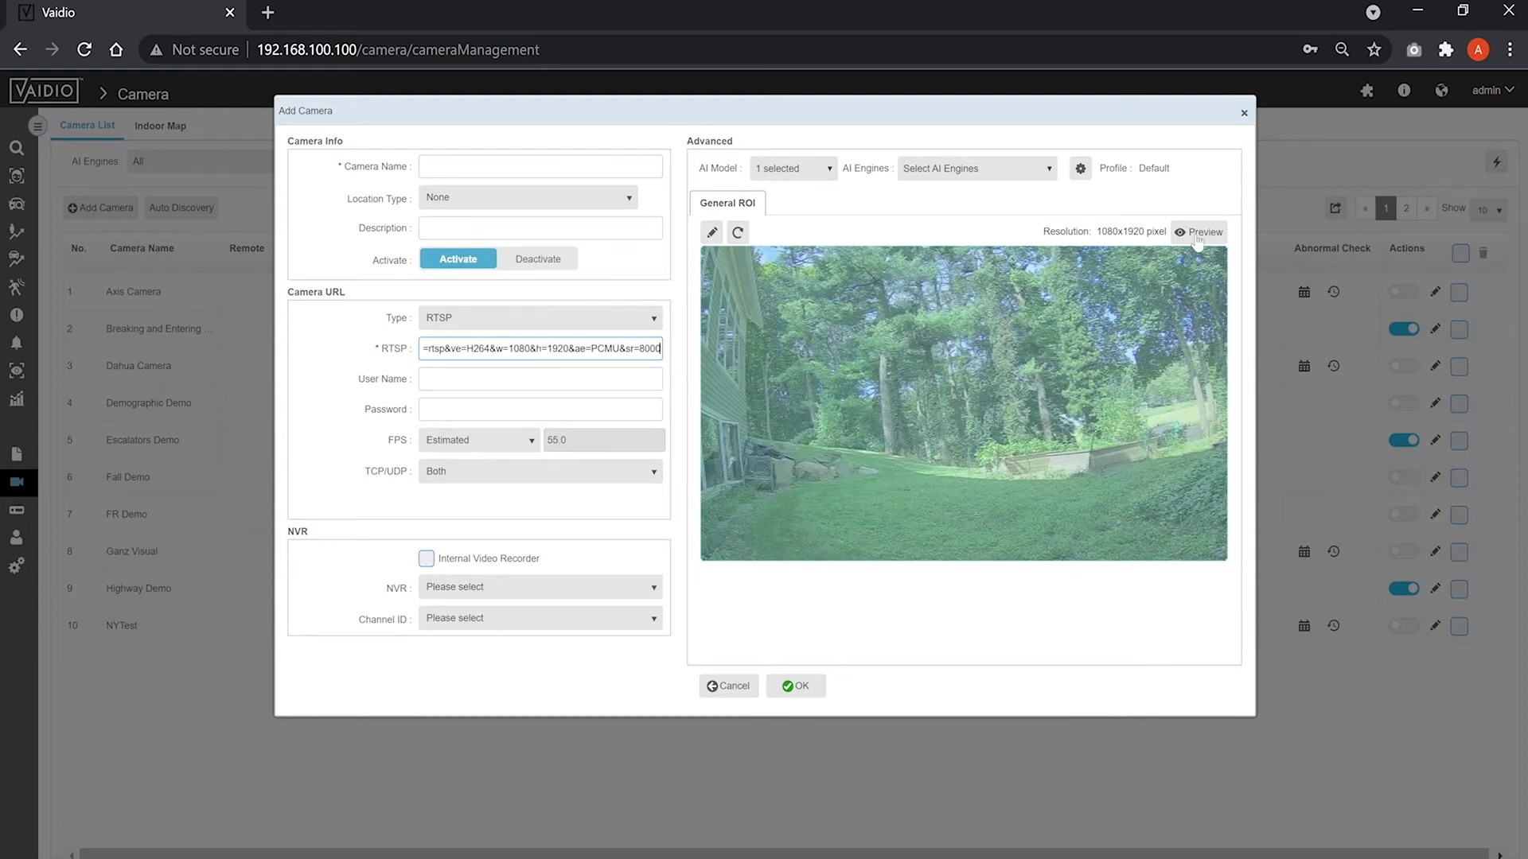
click(1197, 233)
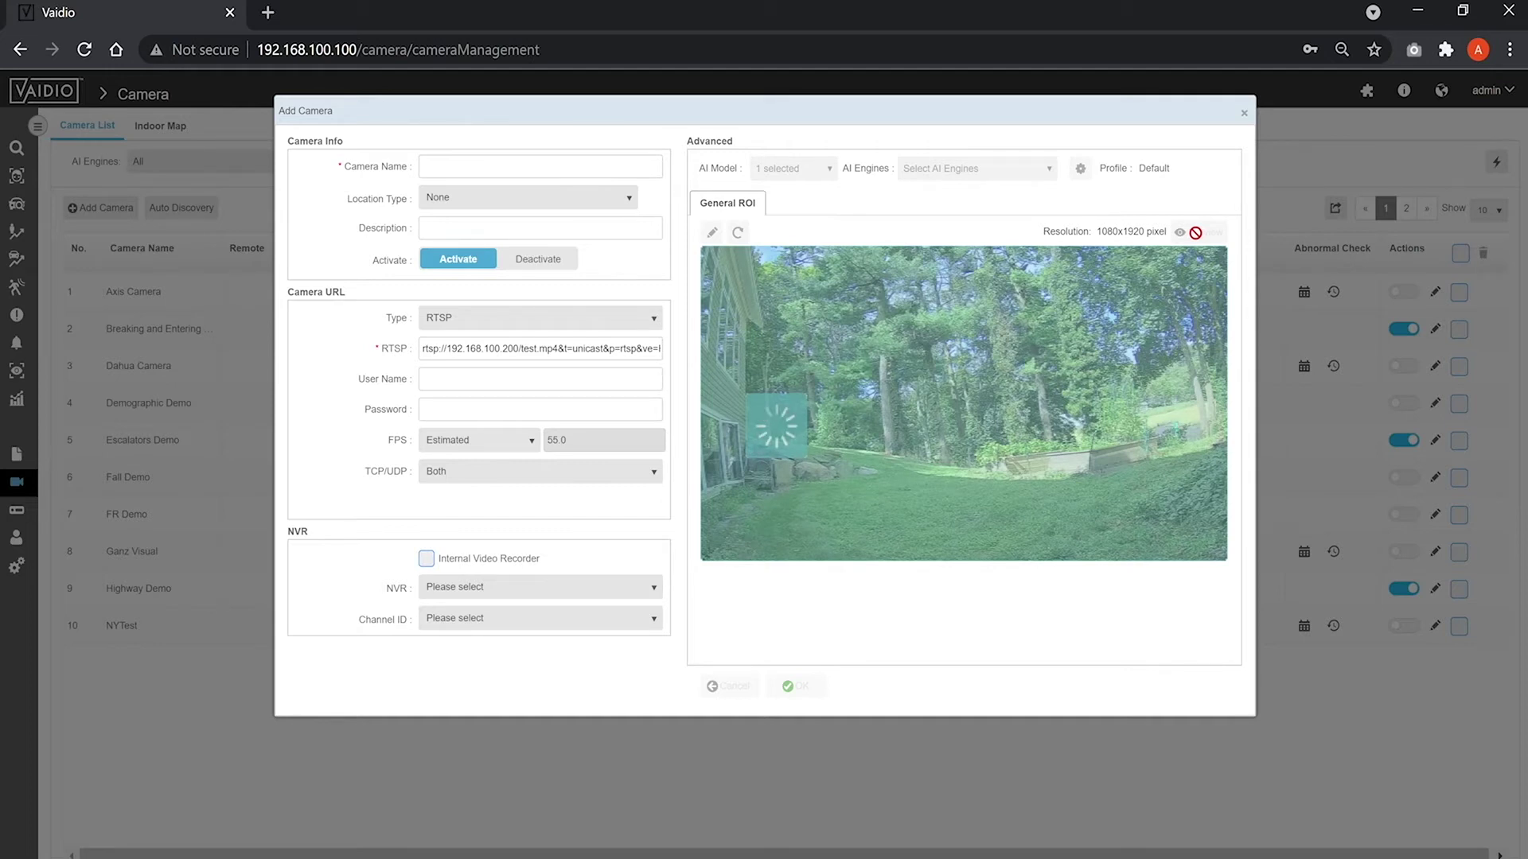
click(605, 318)
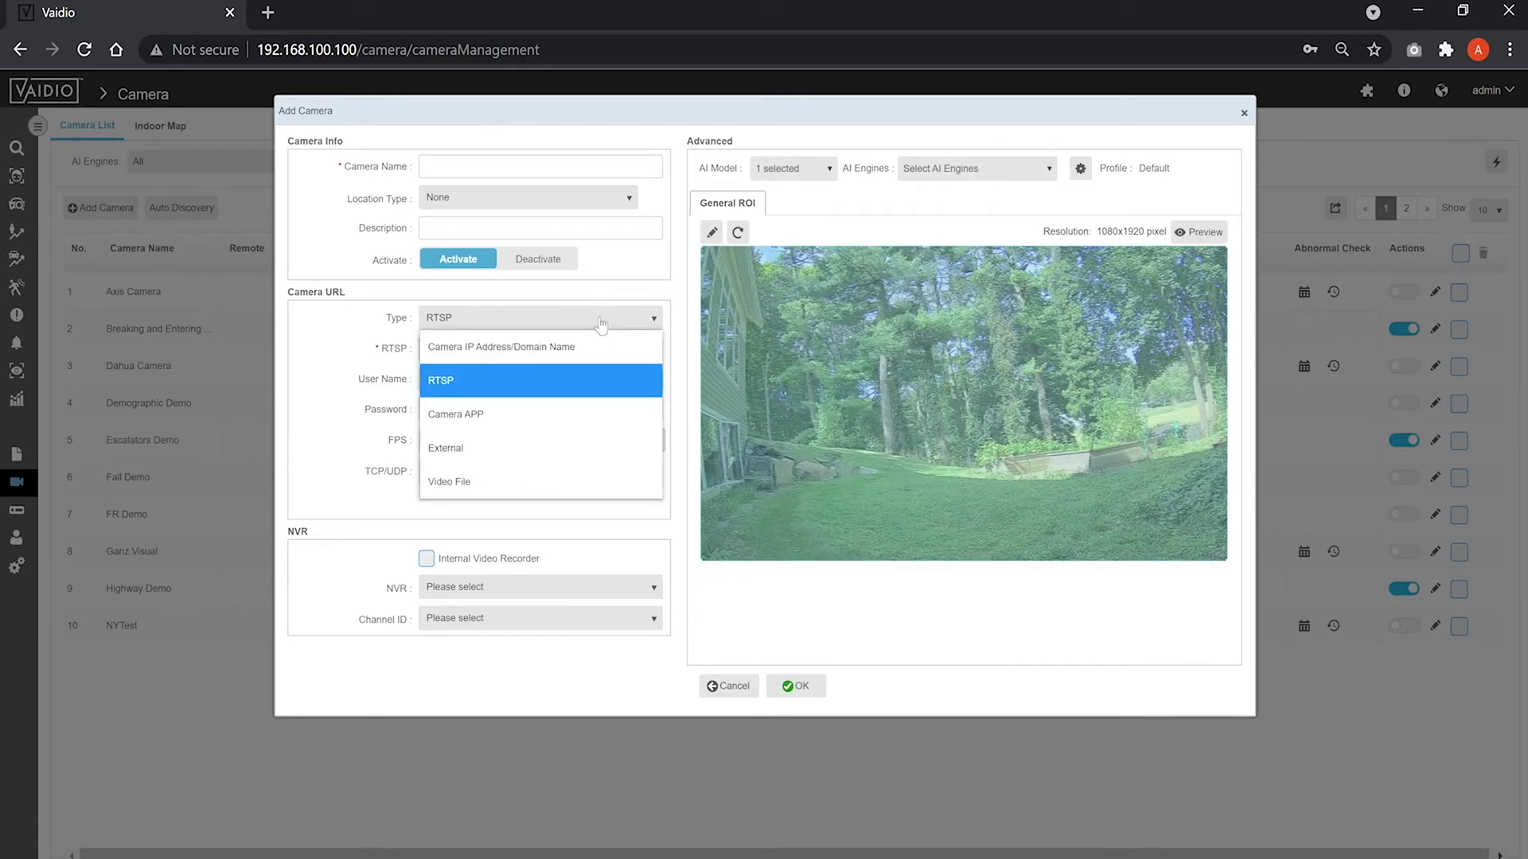
Switch the source type to Camera APP with Mapping ID 'Demo'.
click(570, 405)
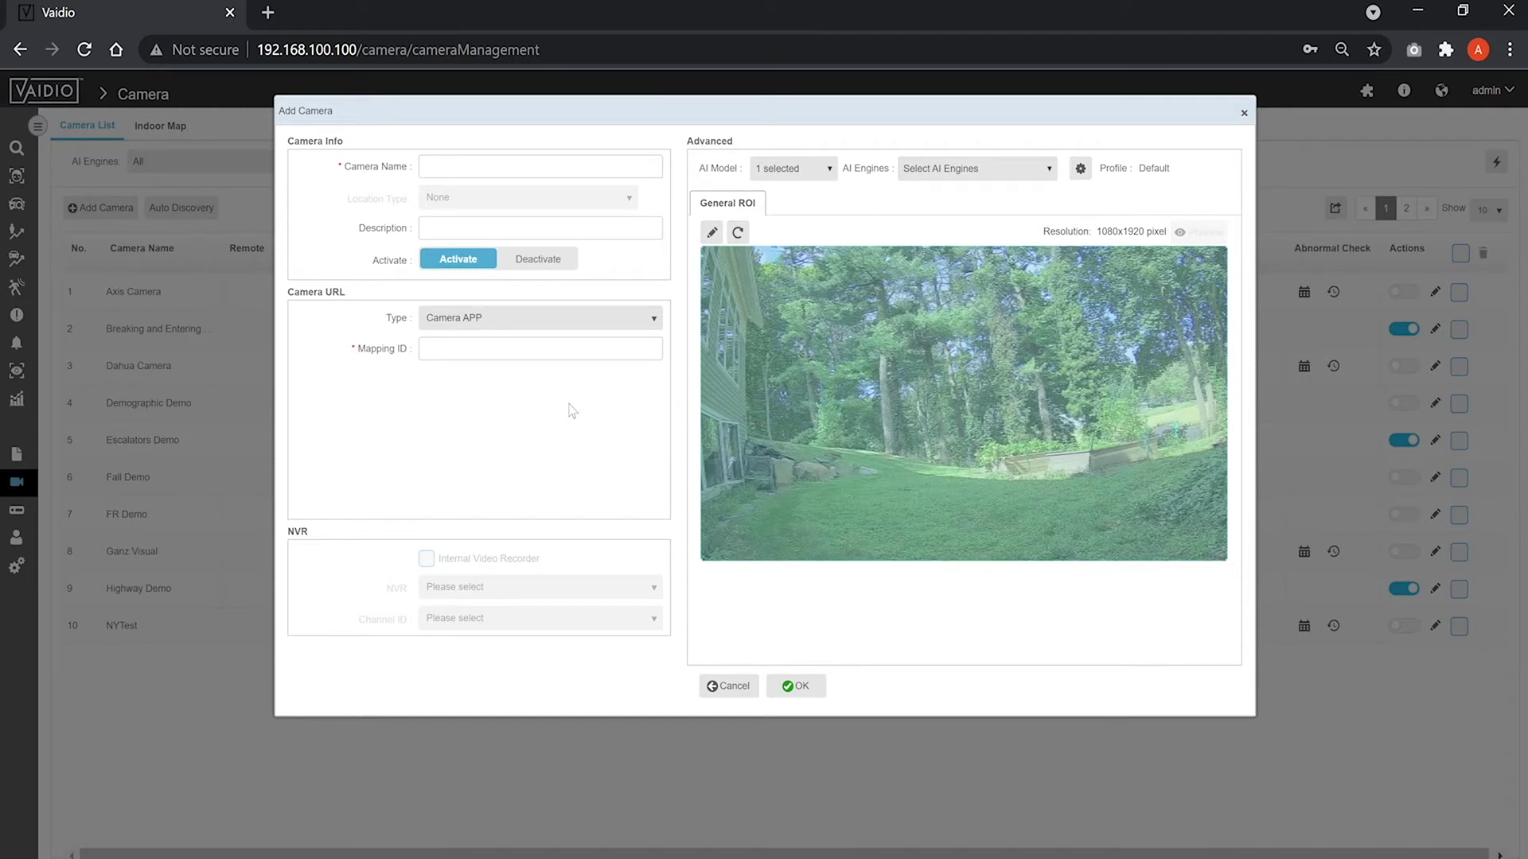
click(549, 358)
text(Demo)
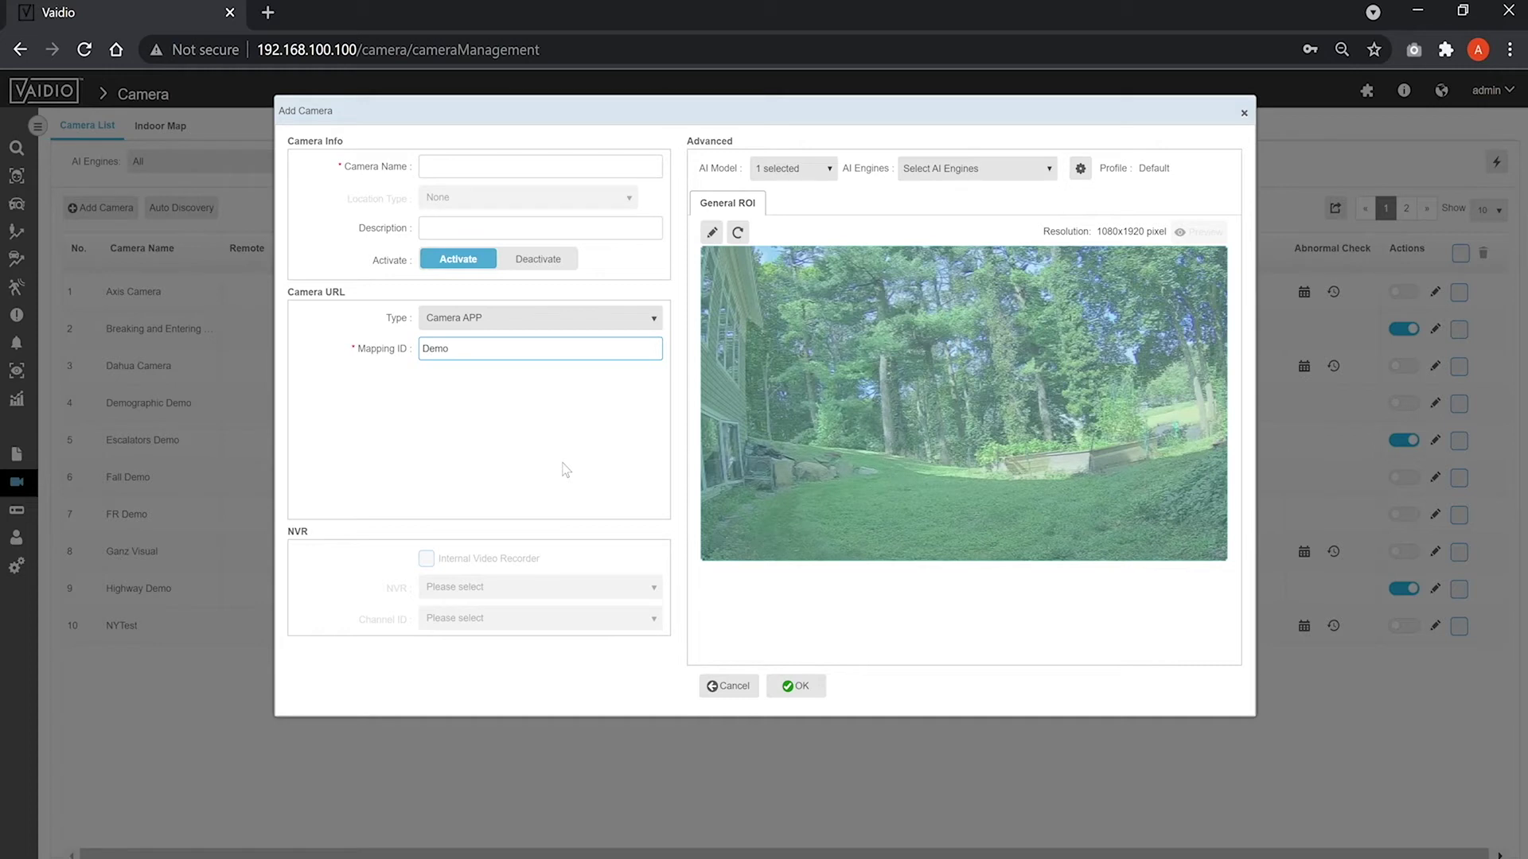
click(566, 471)
Try the External source type, then use Video File 'Cars On Highway.mp4'.
click(586, 325)
click(503, 447)
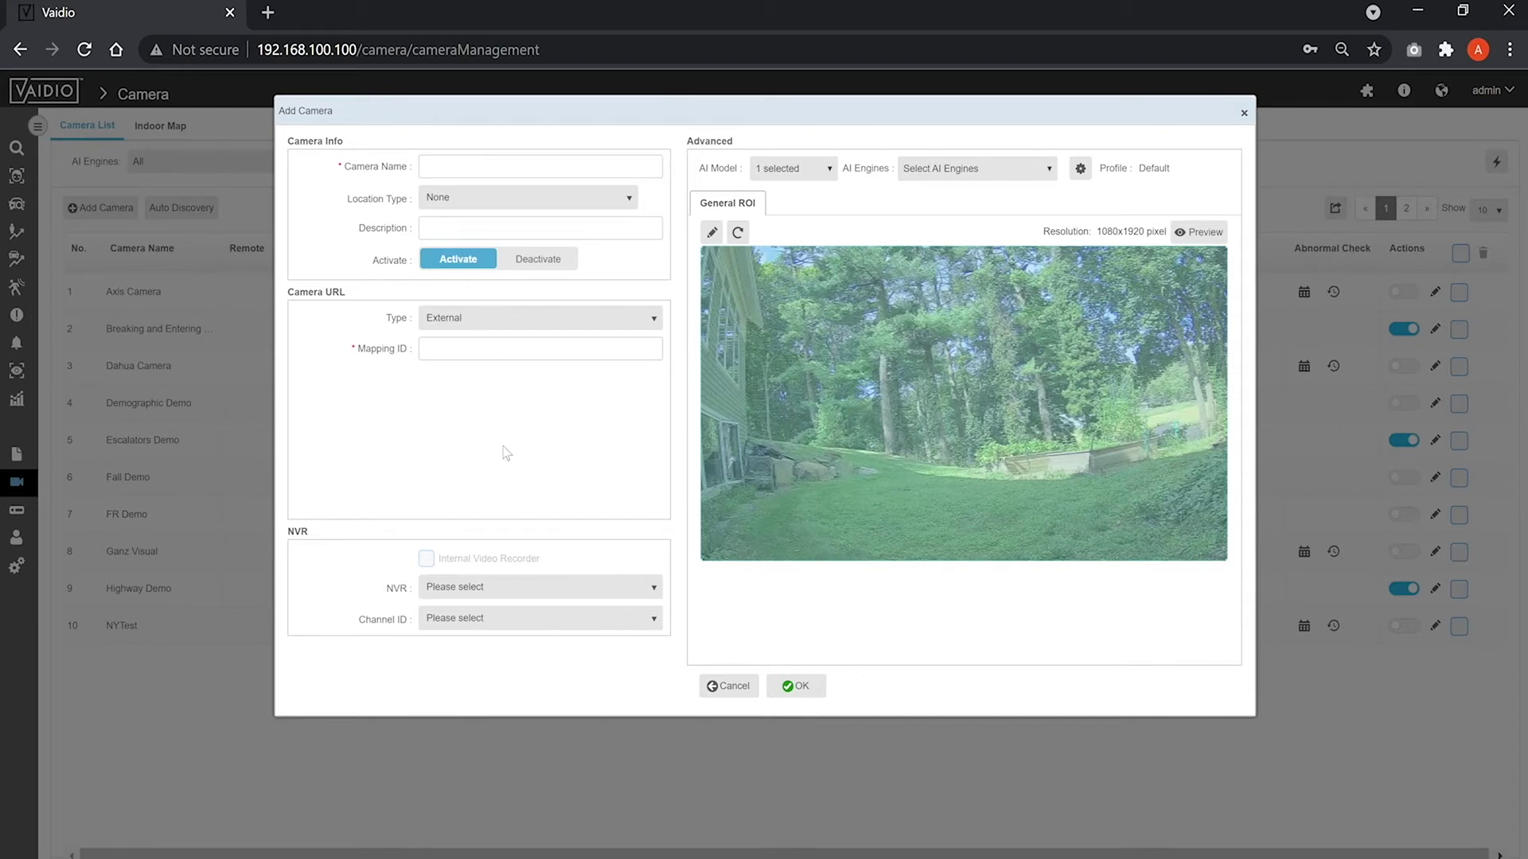
click(546, 321)
click(498, 480)
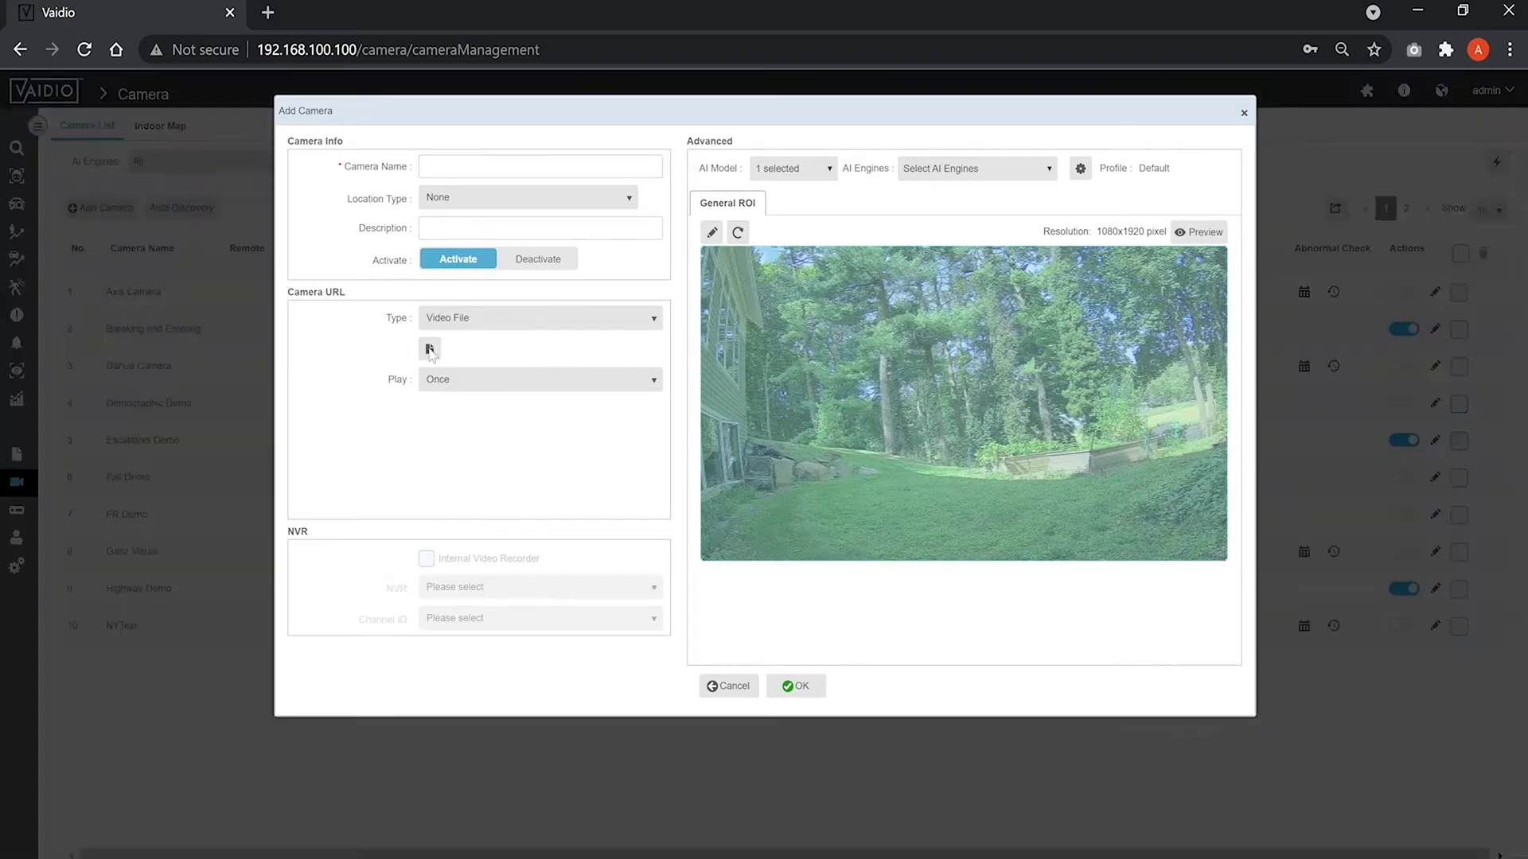
click(430, 350)
click(496, 259)
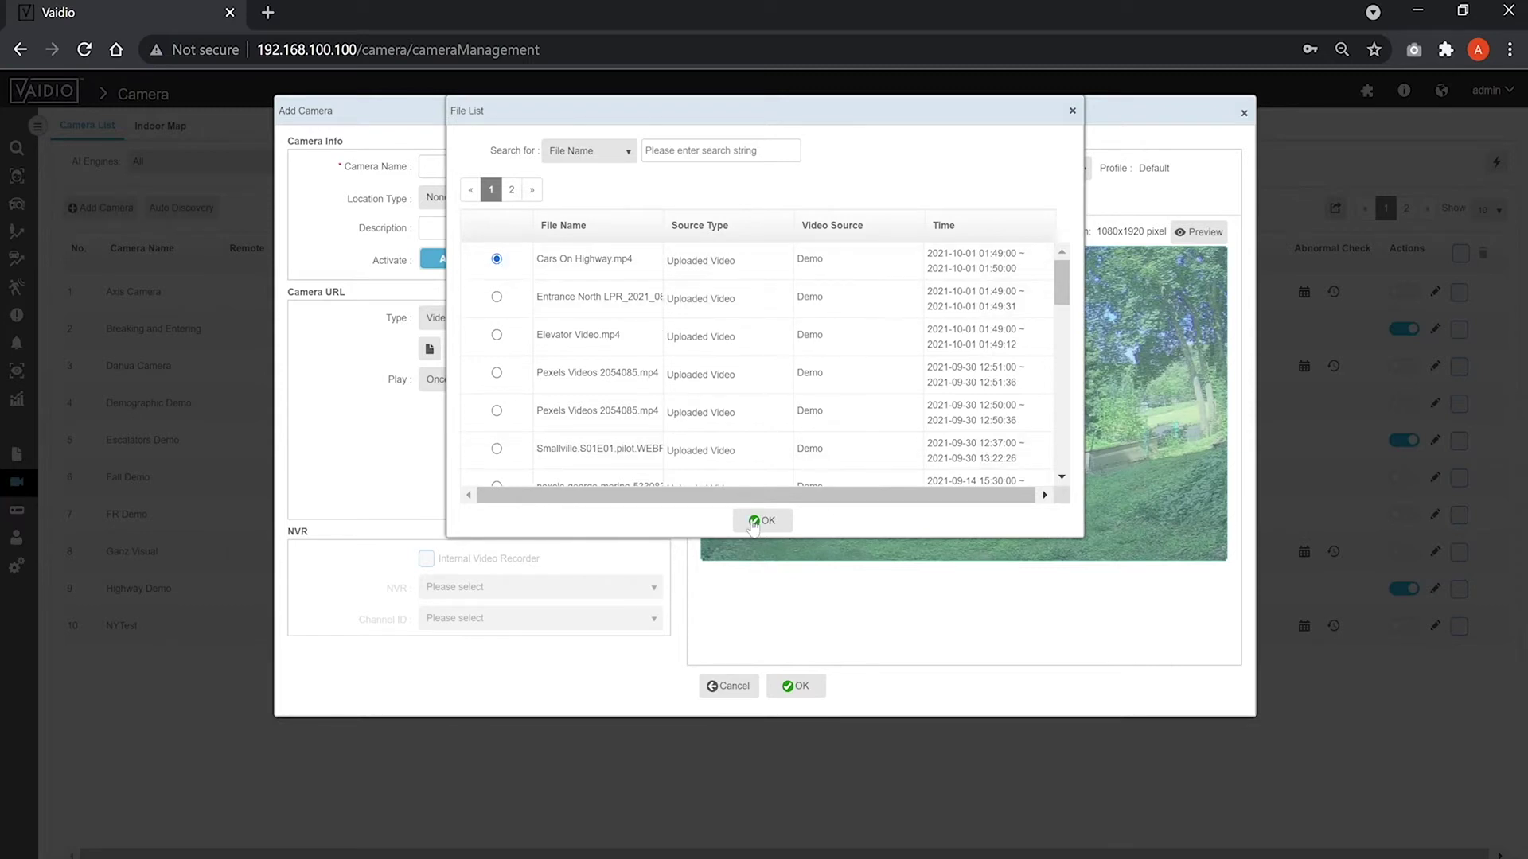
click(760, 521)
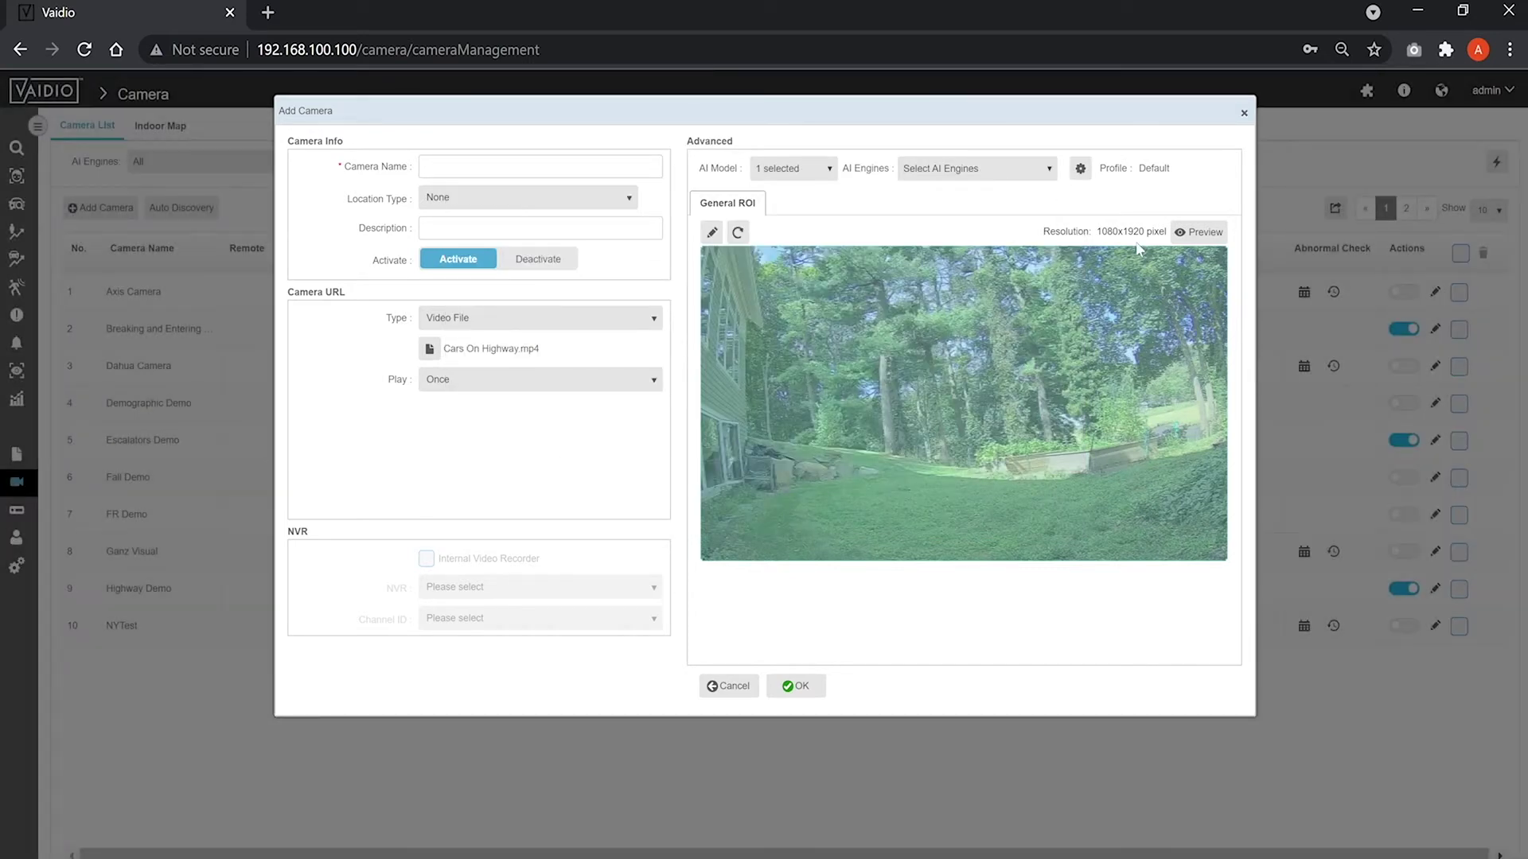
Refresh the preview, then set the source type to Camera IP Address/Domain Name.
click(1177, 239)
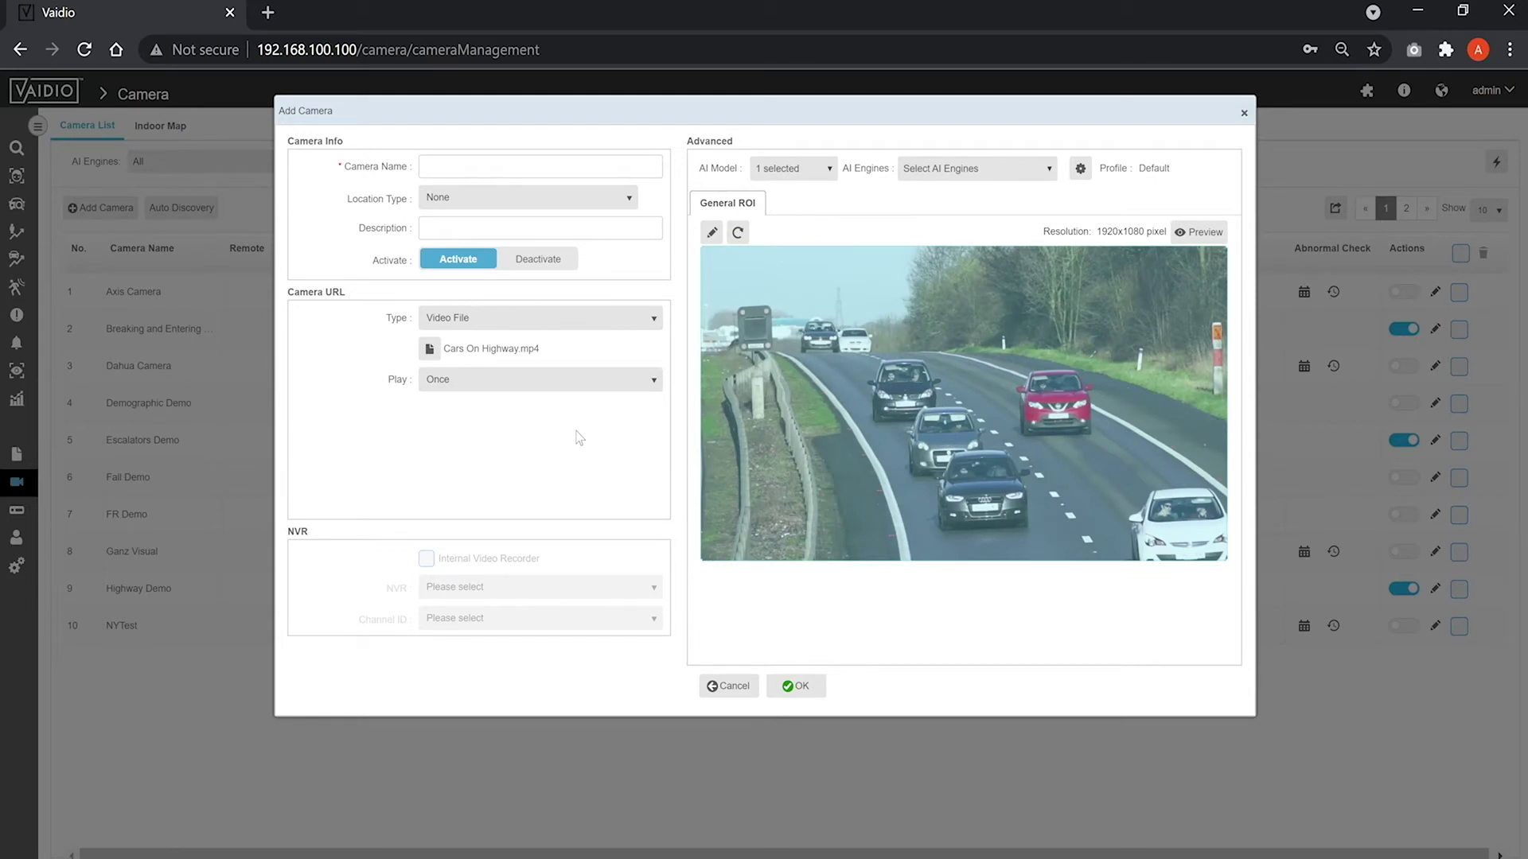
click(586, 387)
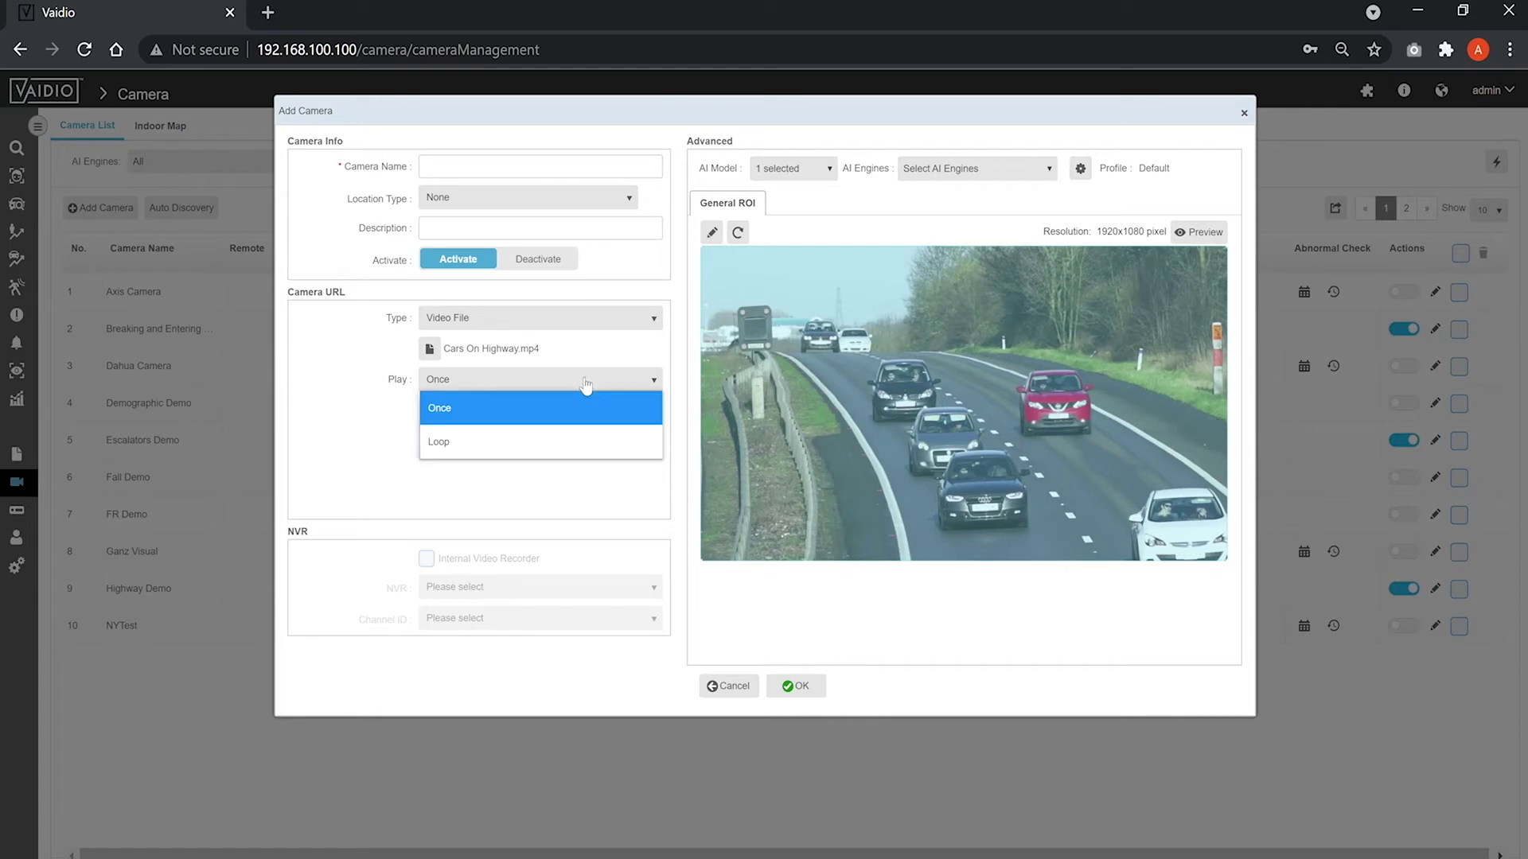
click(557, 514)
click(495, 319)
click(489, 351)
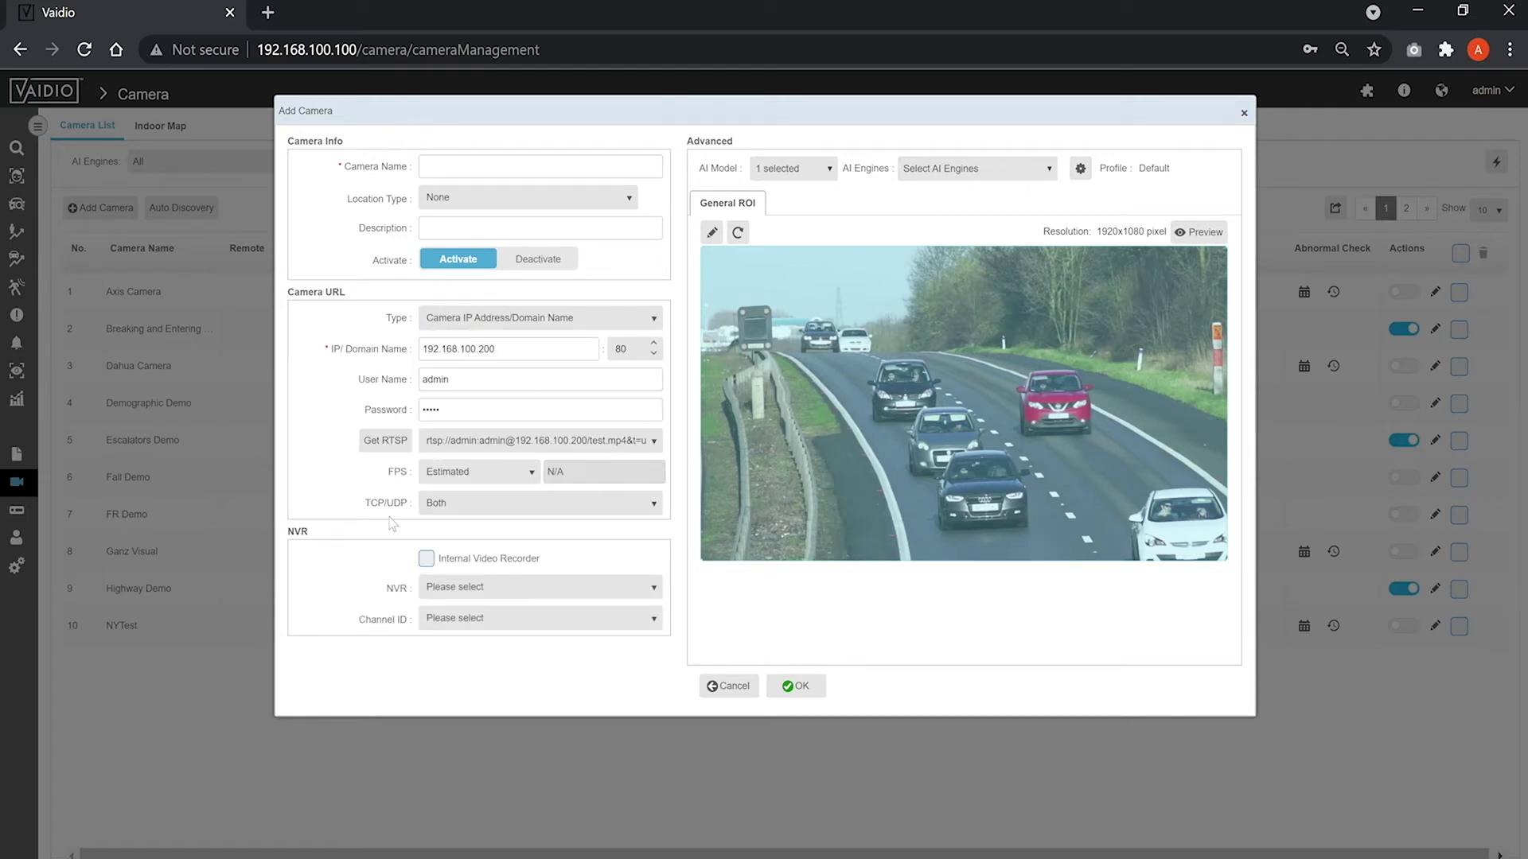
Record the camera on Demo NVR channel (IPC) 1 with internal recording off, then open the detection profile.
click(428, 560)
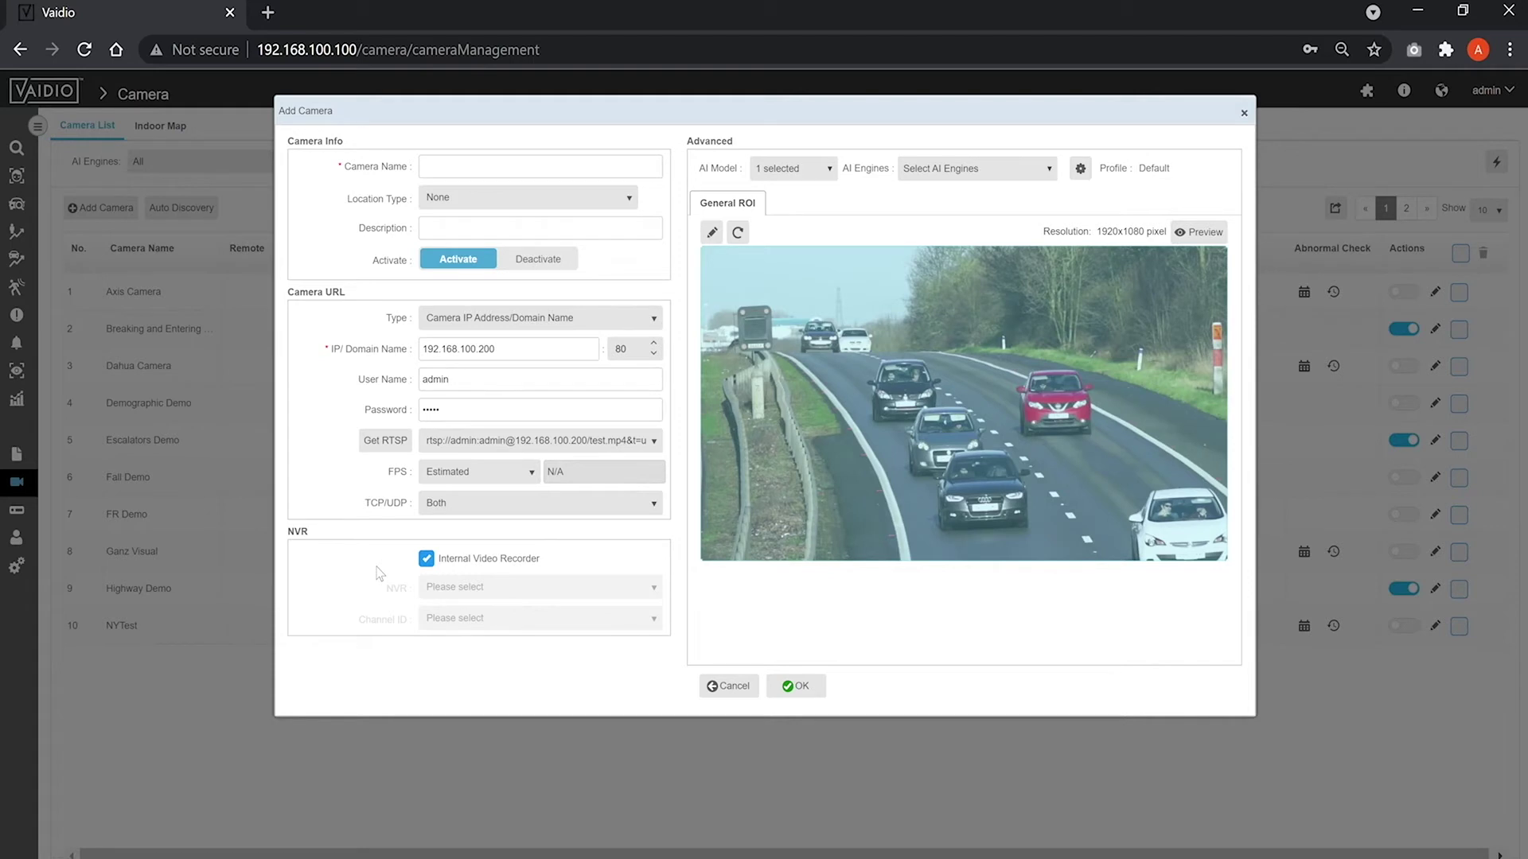
click(436, 562)
click(438, 591)
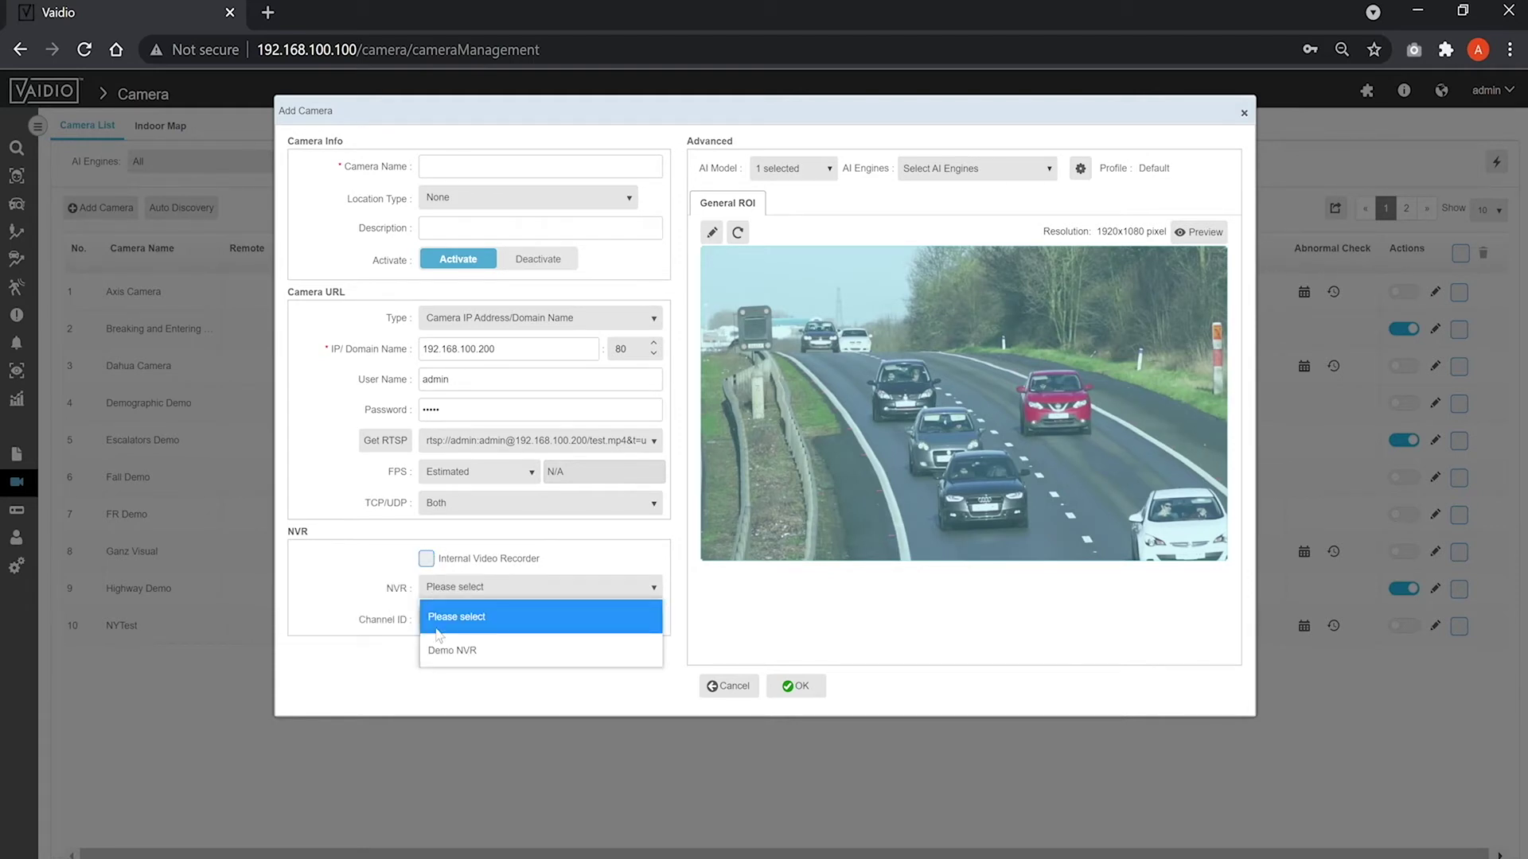
click(467, 653)
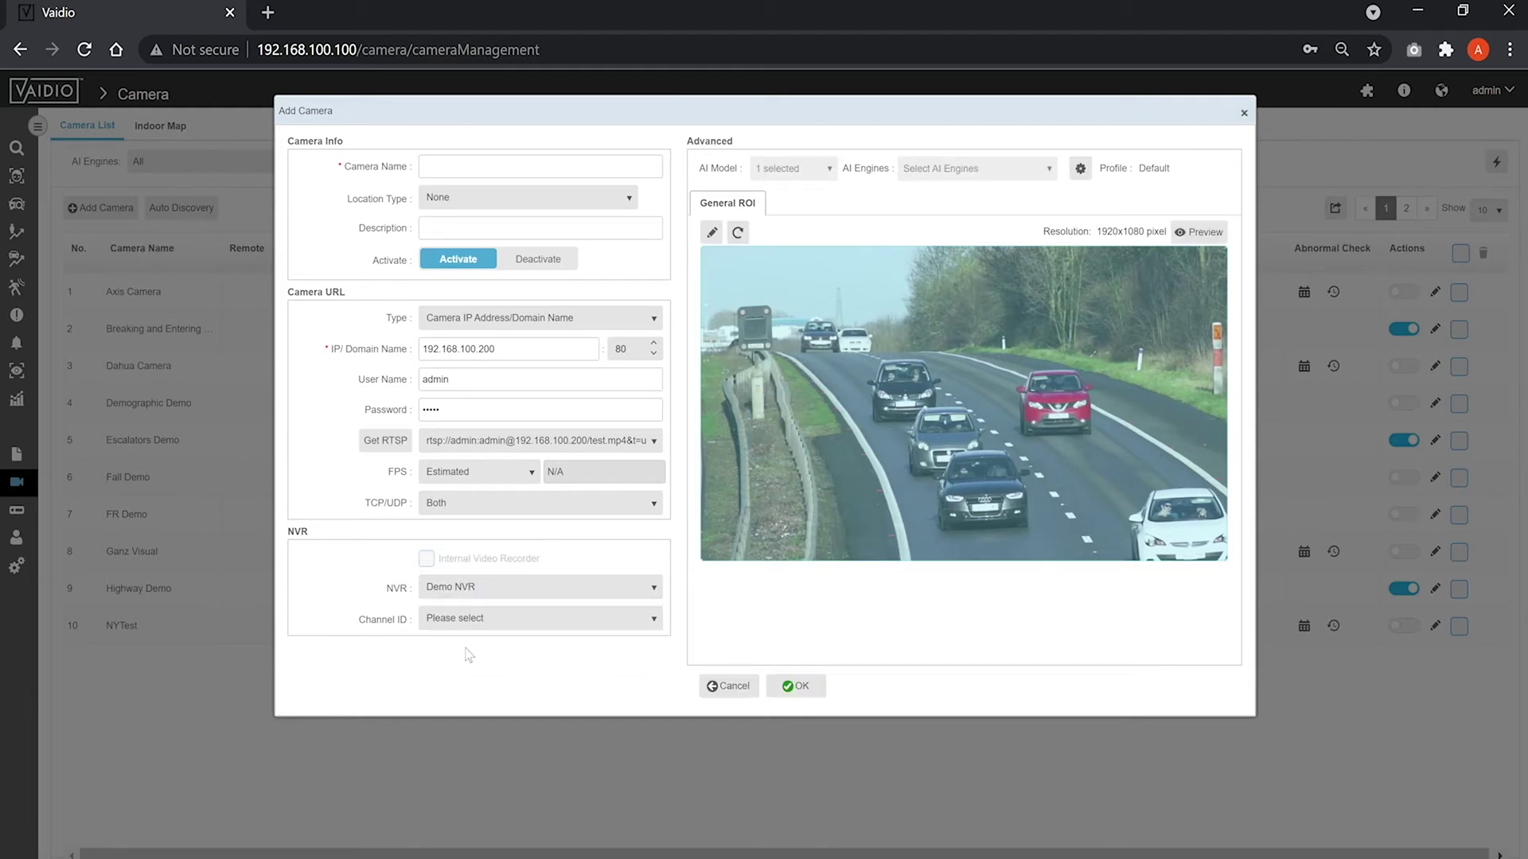
click(510, 632)
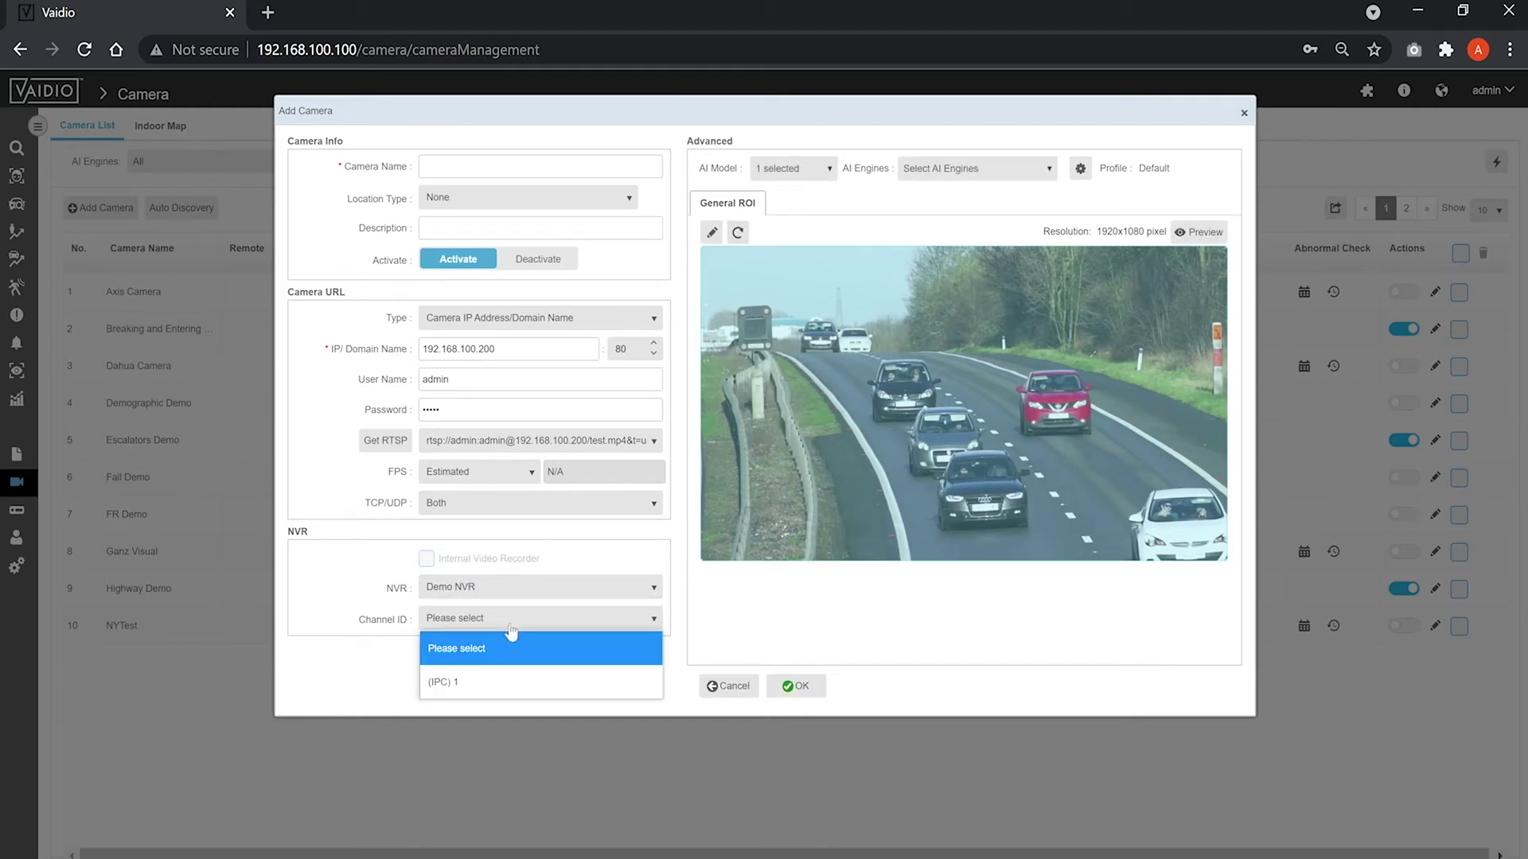
click(470, 679)
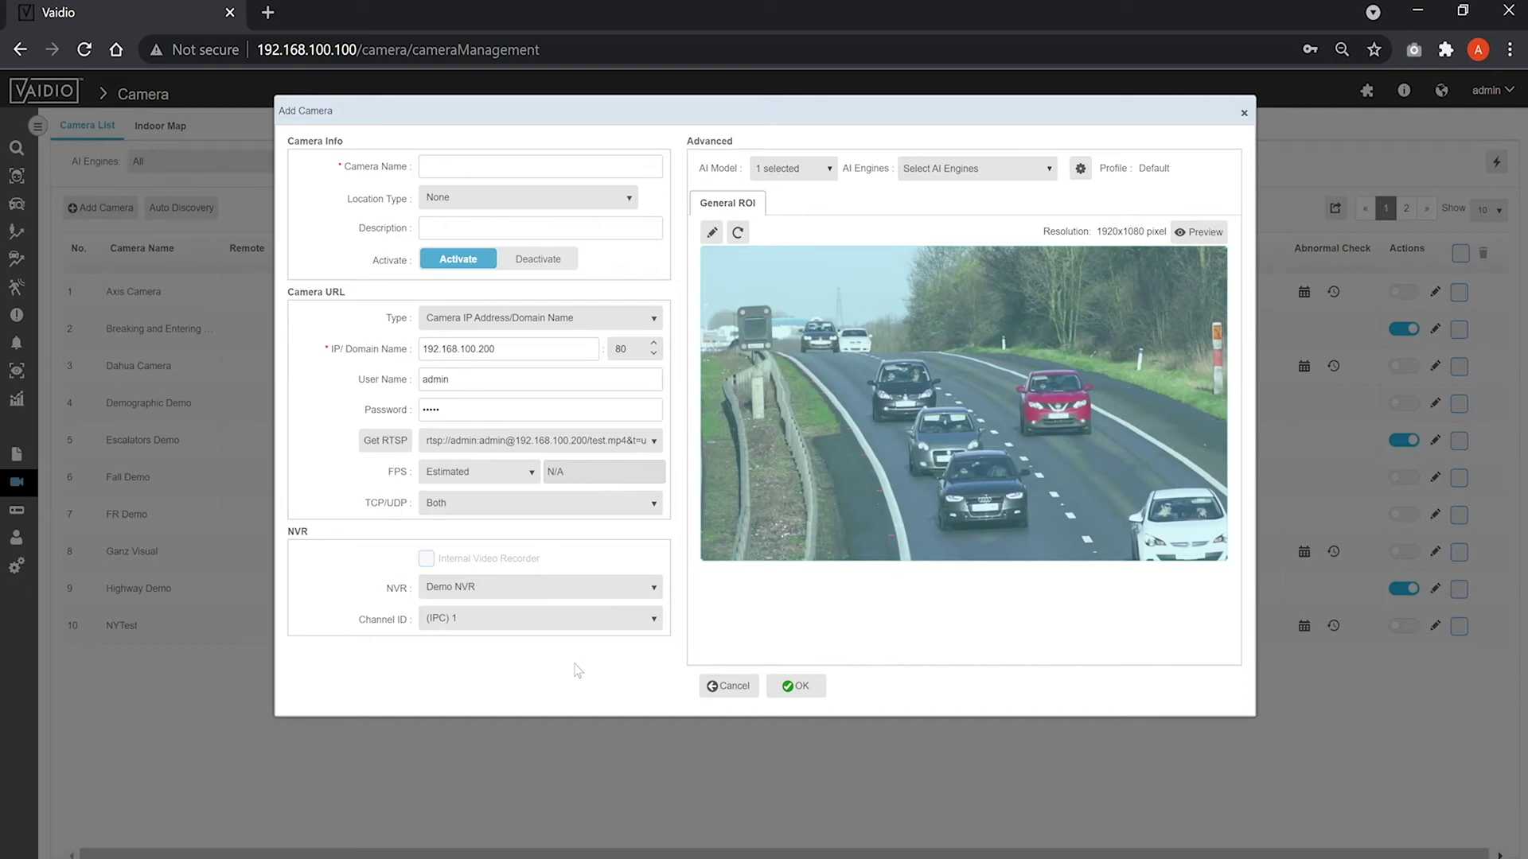
click(1080, 168)
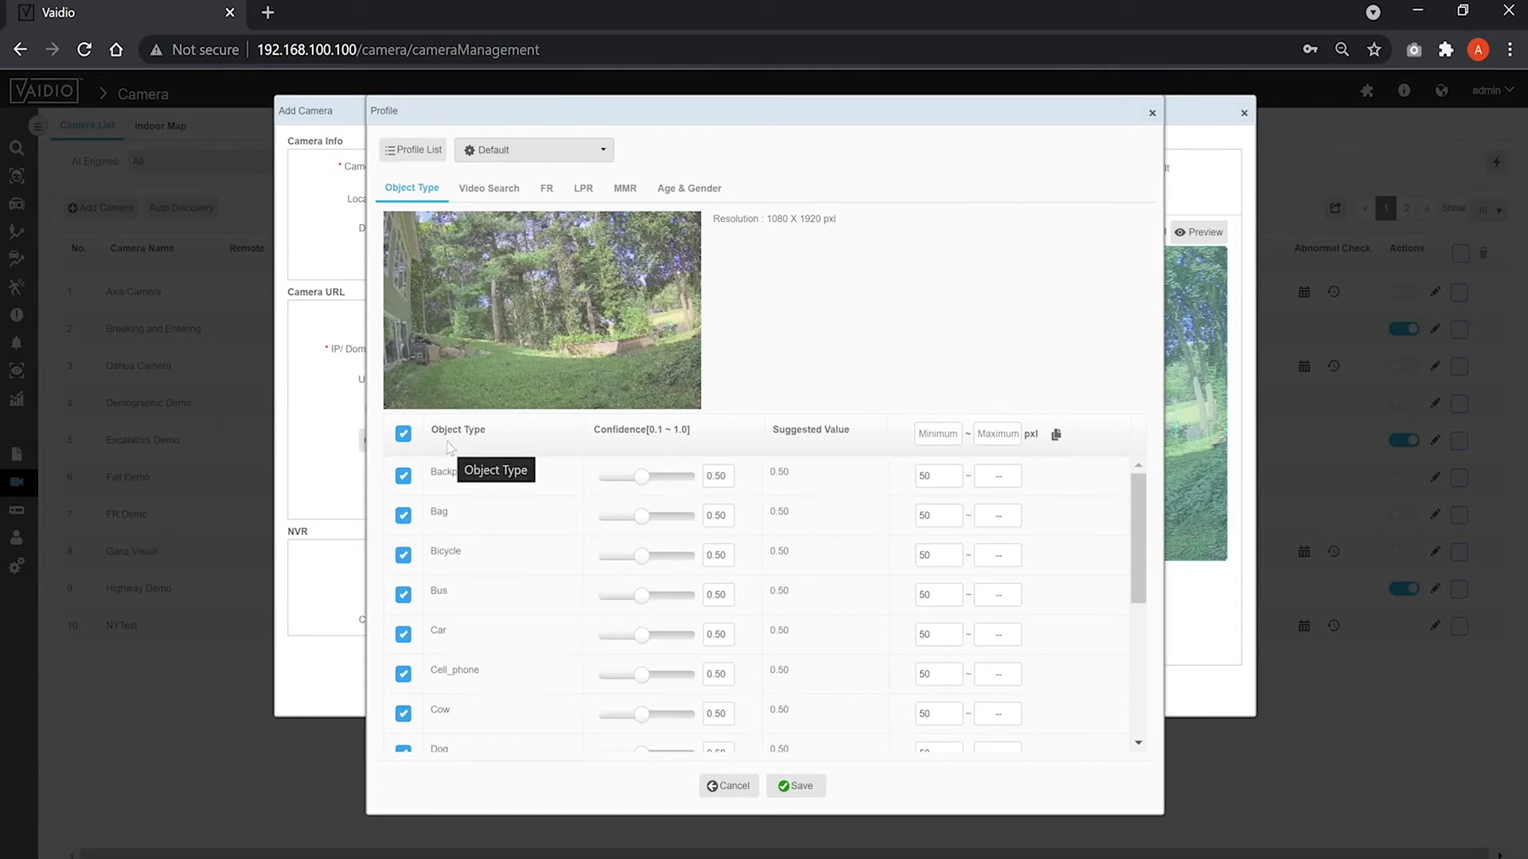
Clear all object types, then enable only Bus, Car and Motorcycle.
click(404, 434)
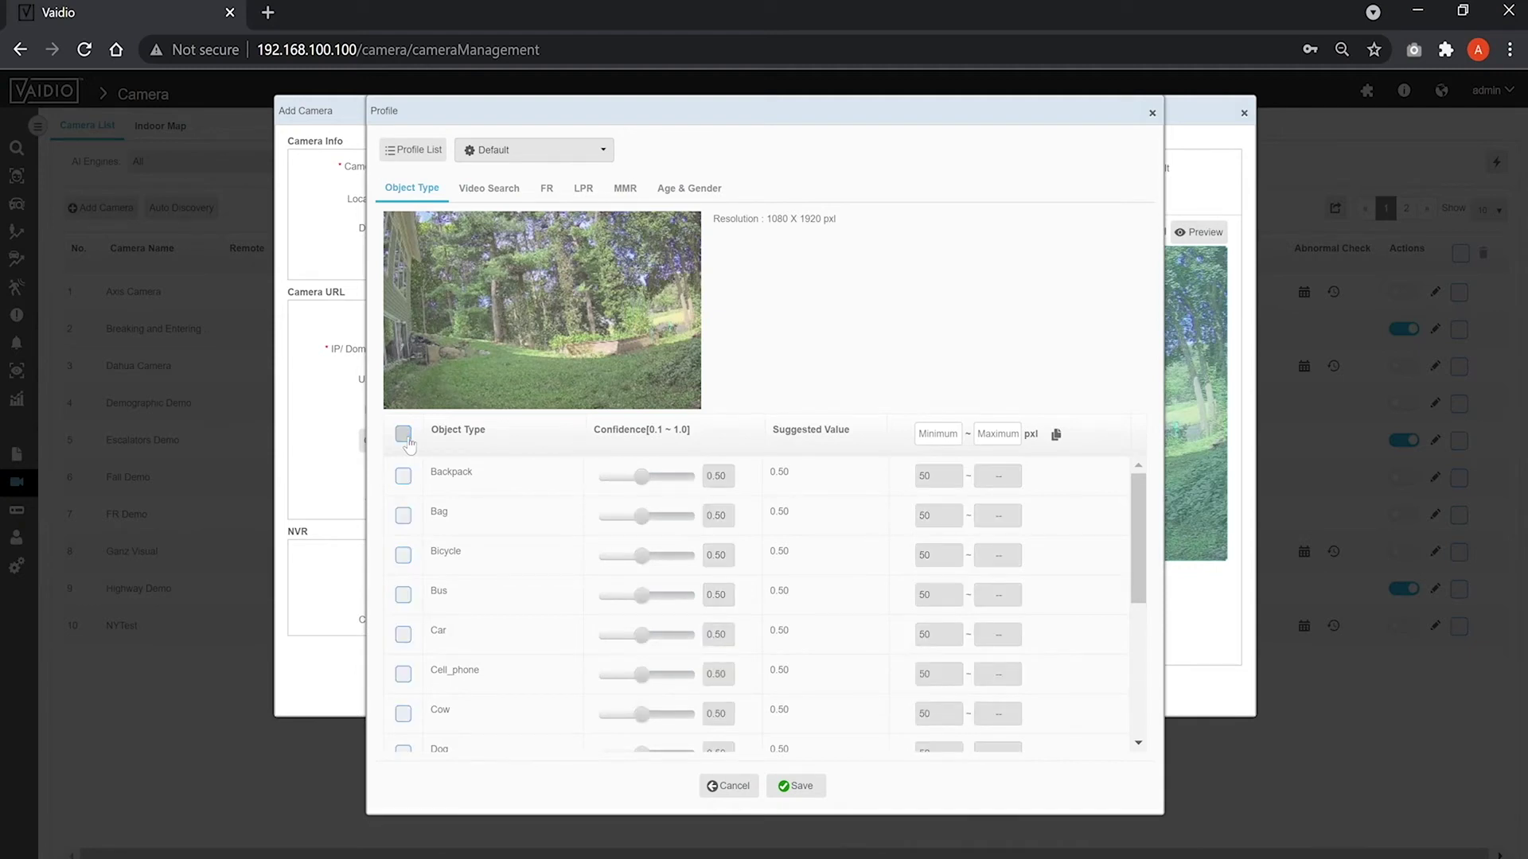
click(404, 598)
click(403, 635)
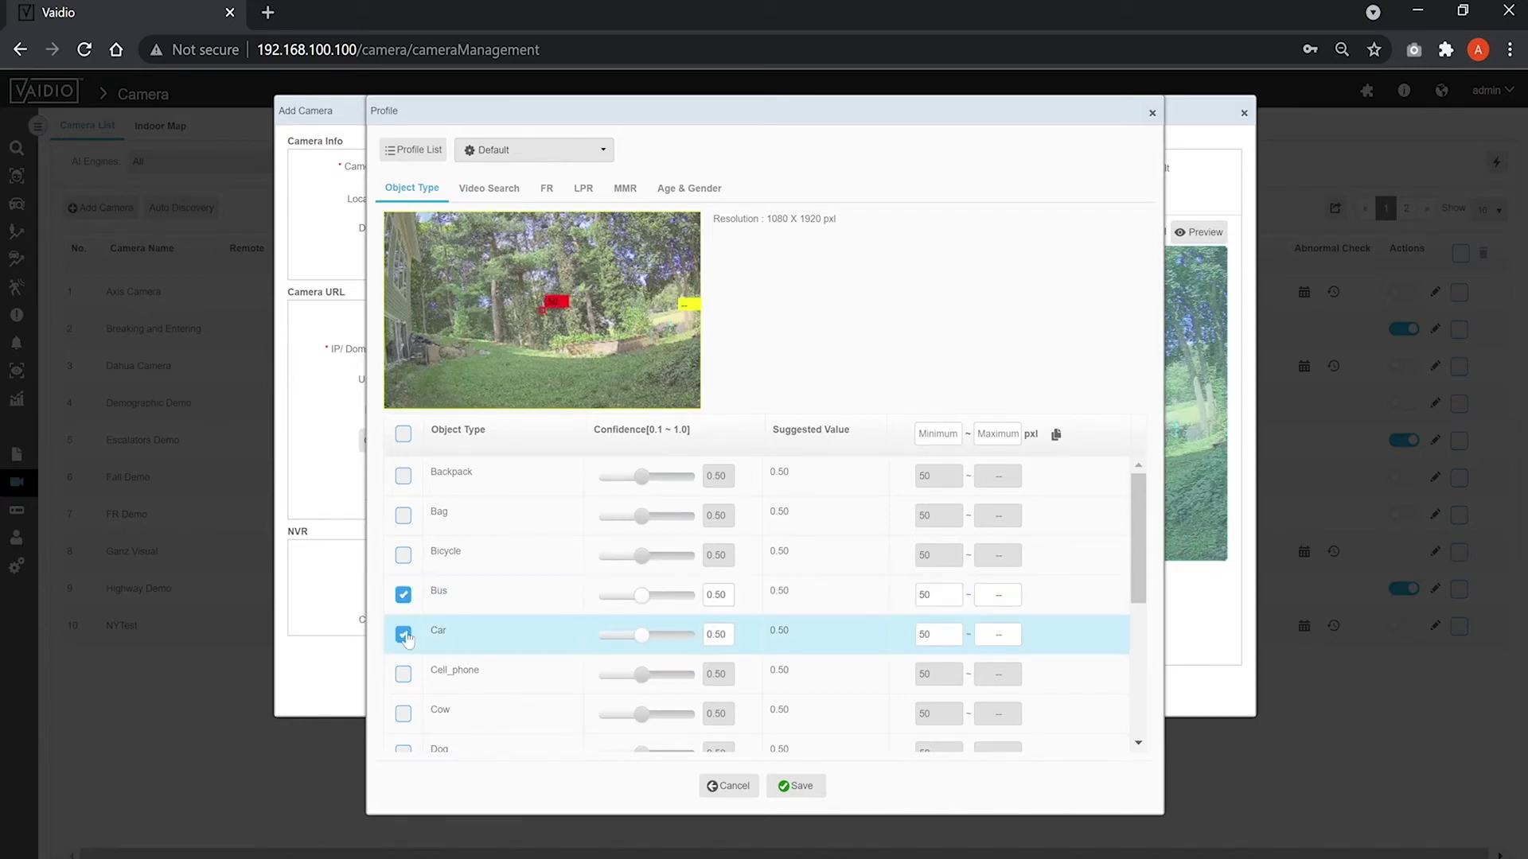
scroll(406, 639, down, 1)
scroll(406, 637, down, 2)
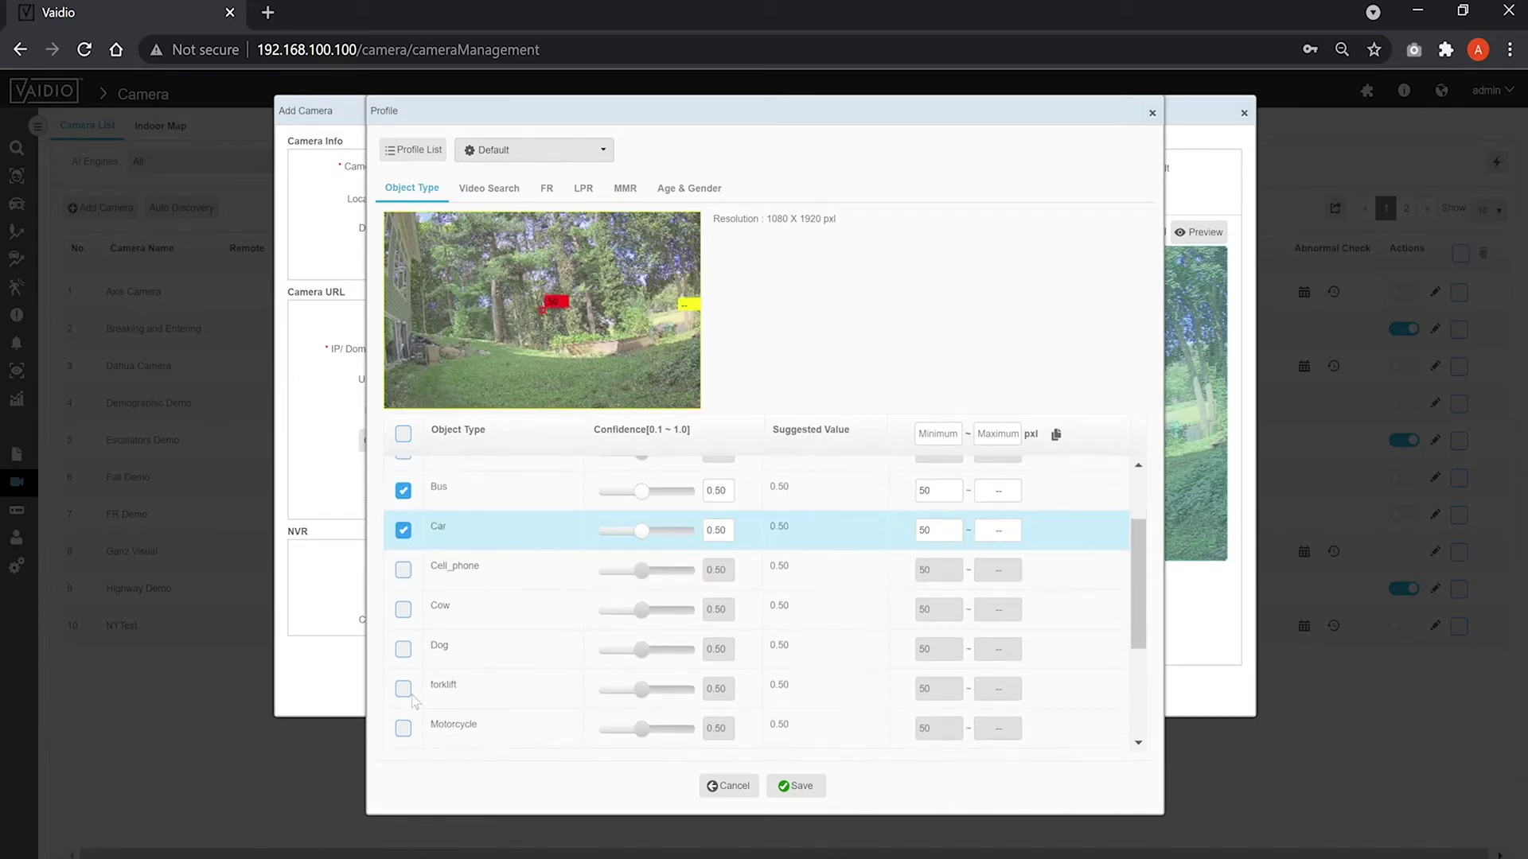
click(403, 728)
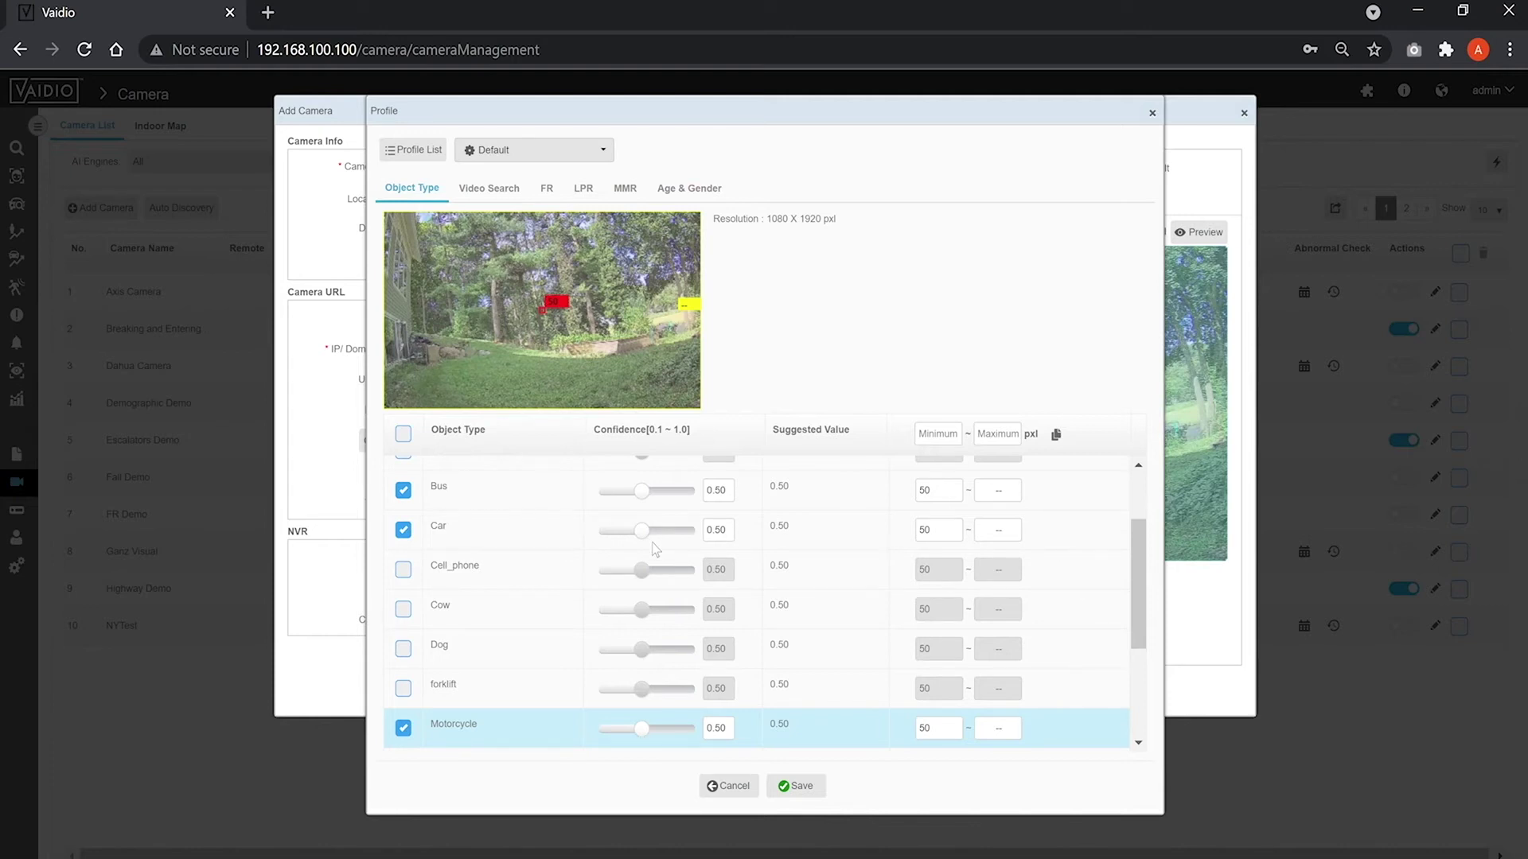
Raise the Car confidence threshold to 0.91 and change its minimum object size to 50.
click(653, 546)
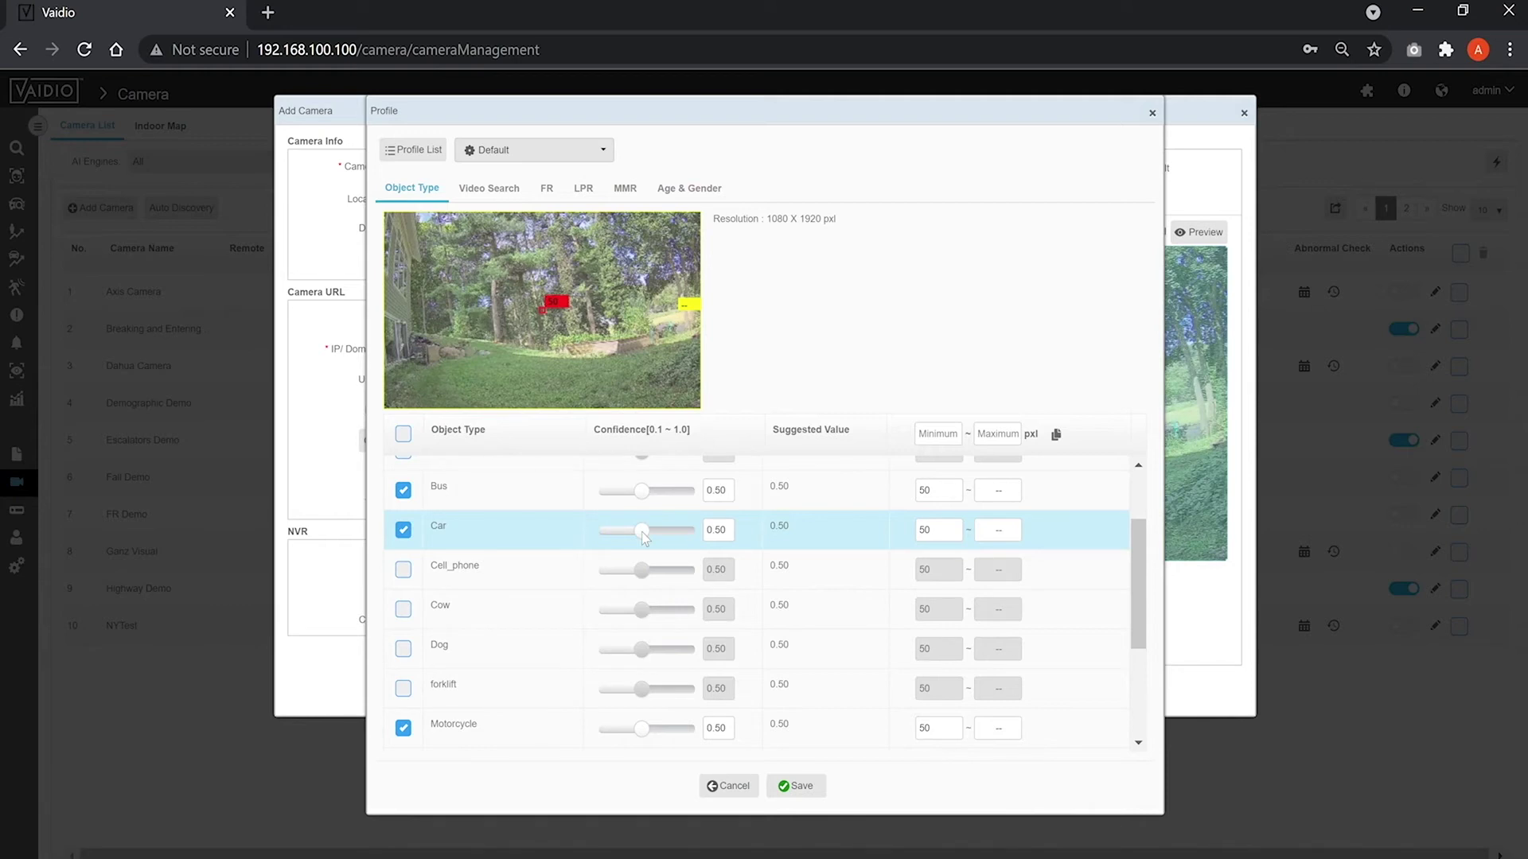
mouse_move(645, 537)
mouse_down()
mouse_move(689, 541)
mouse_move(602, 536)
mouse_move(641, 541)
mouse_up()
click(951, 531)
key(BackSpace)
key(BackSpace)
text(10)
key(Tab)
key(shift+Tab)
text(50)
key(Tab)
click(881, 539)
click(503, 196)
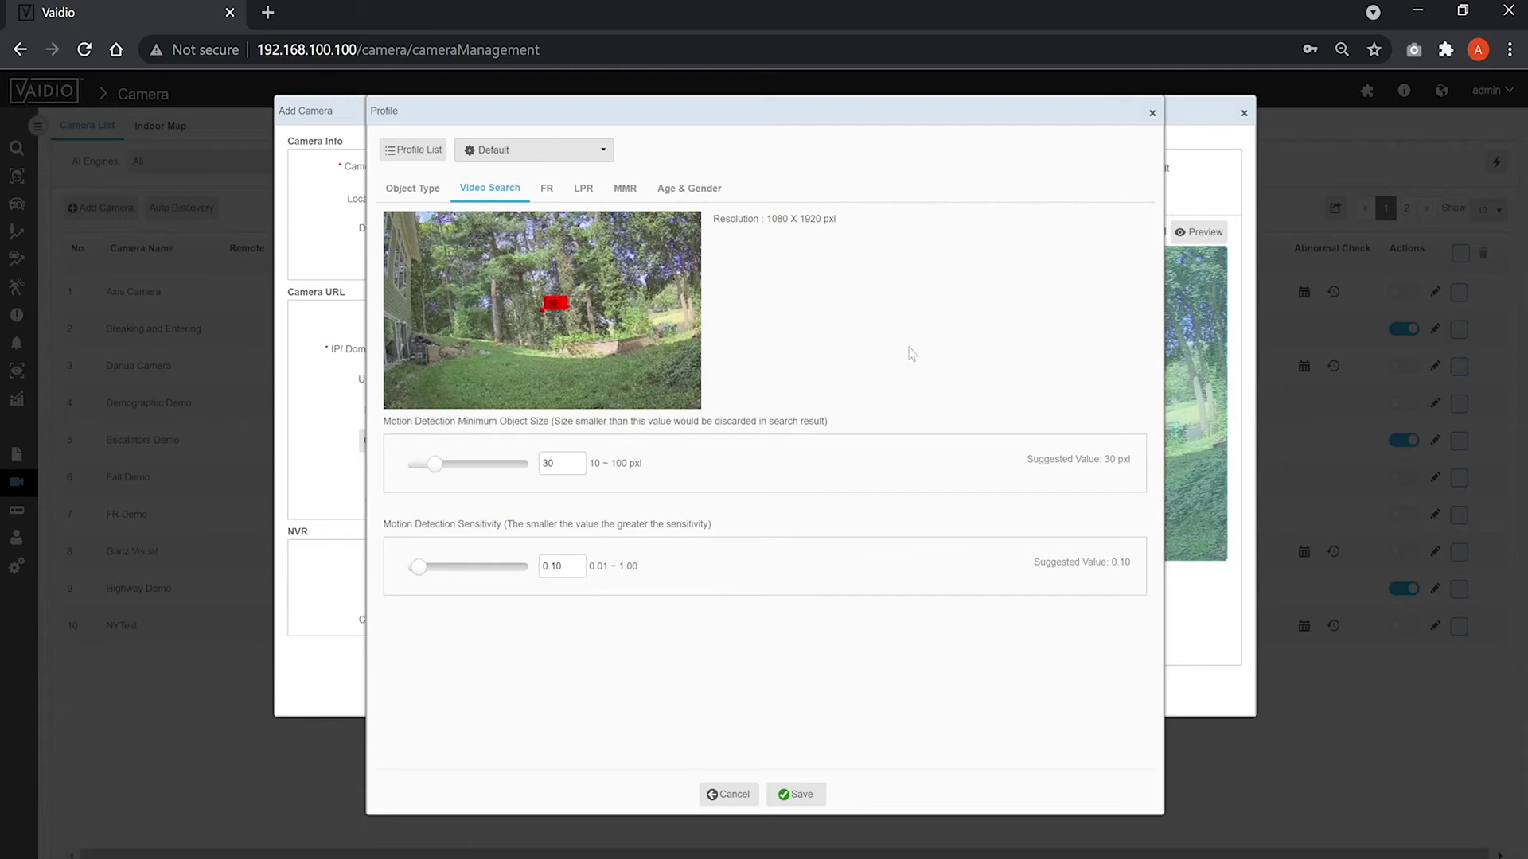
Turn off face-recognition Quality Detection, review the LPR, MMR and Age & Gender tabs, then close the profile.
click(556, 192)
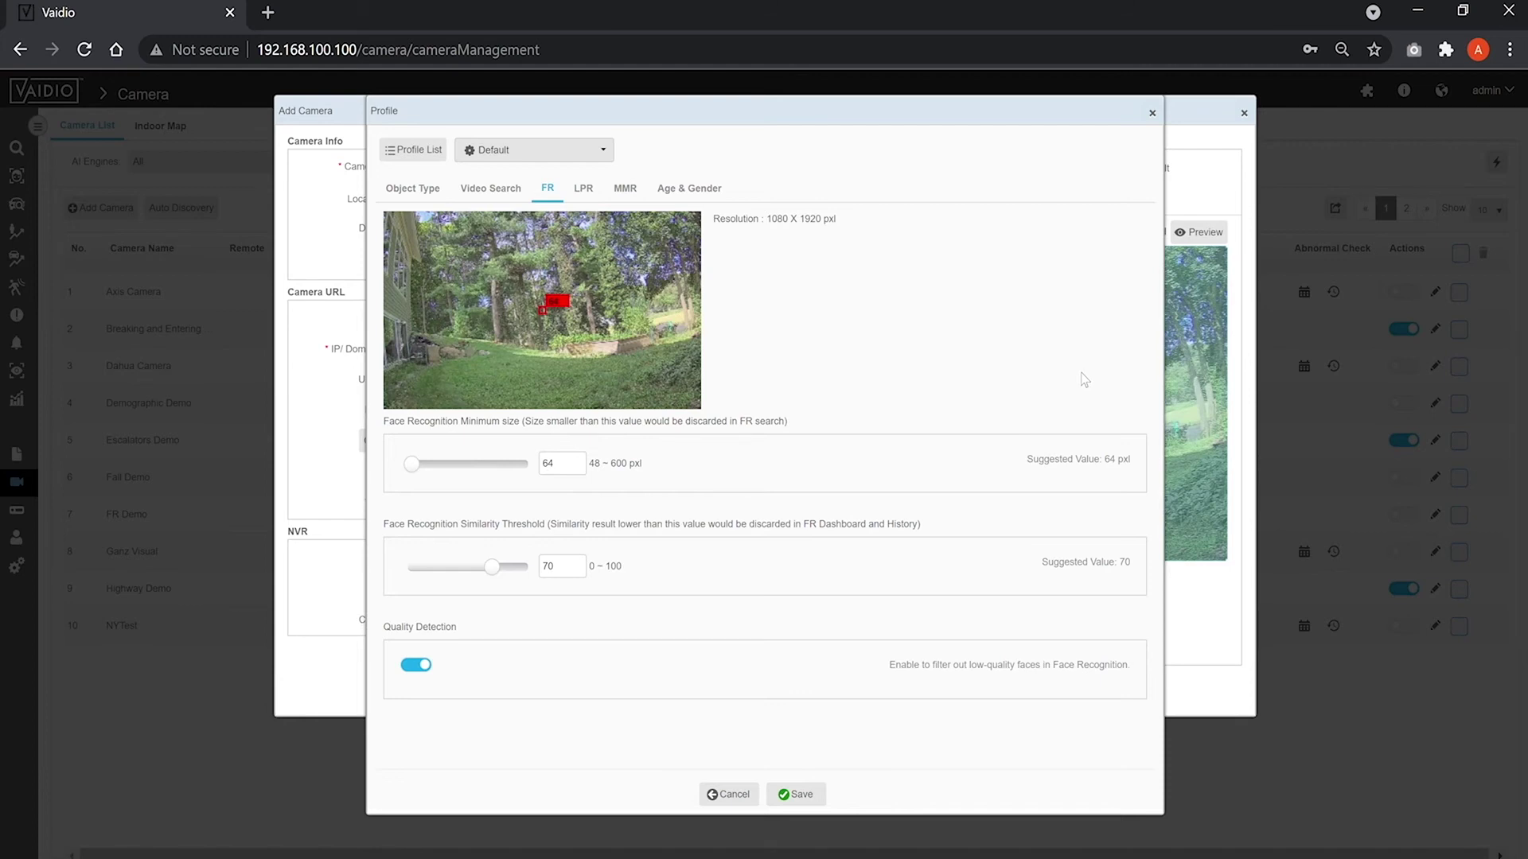
click(406, 667)
click(587, 192)
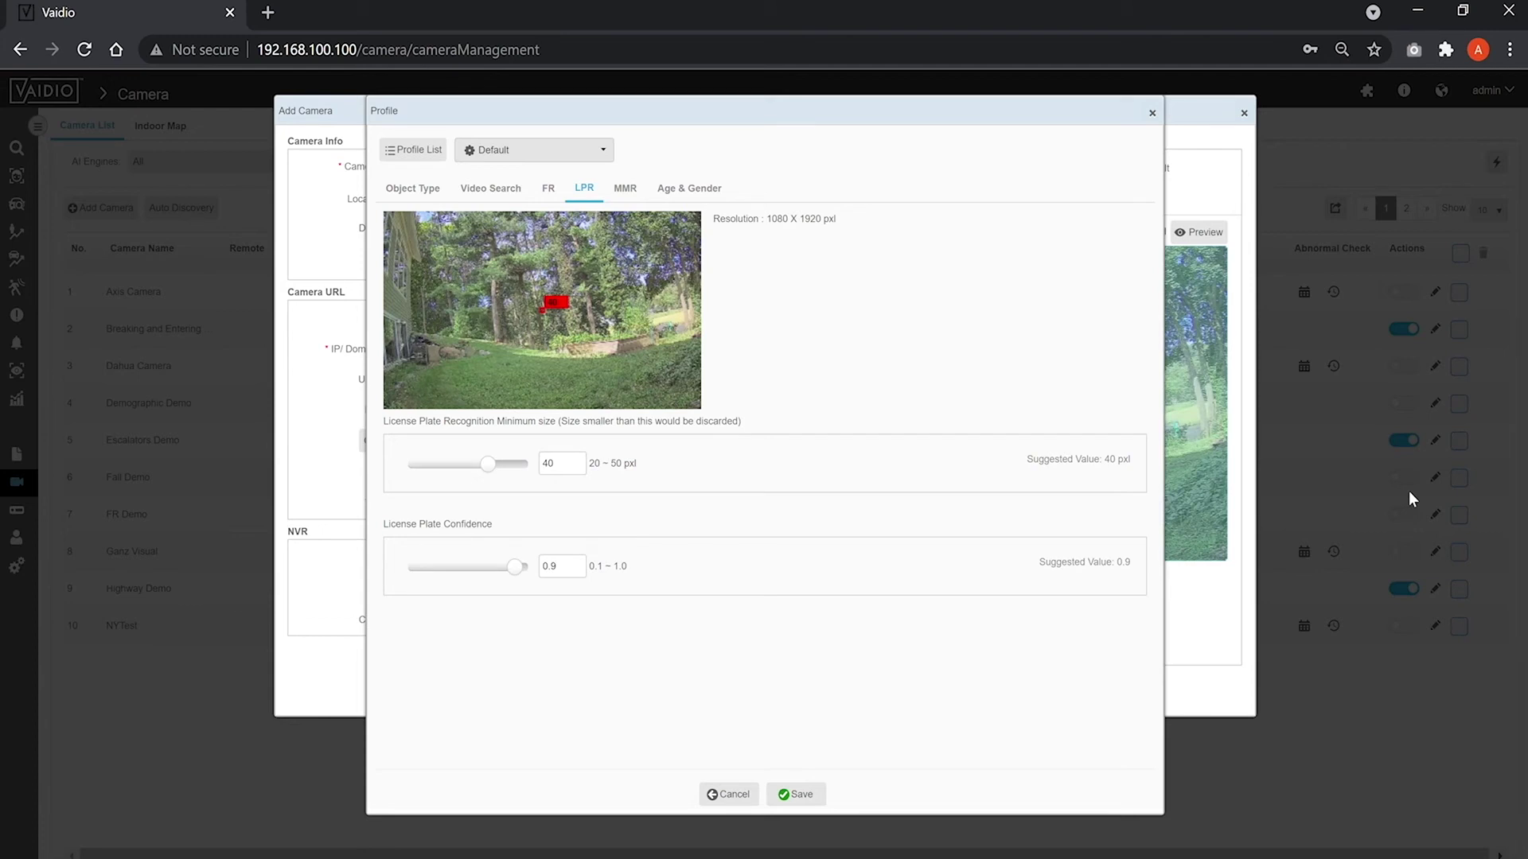
click(635, 189)
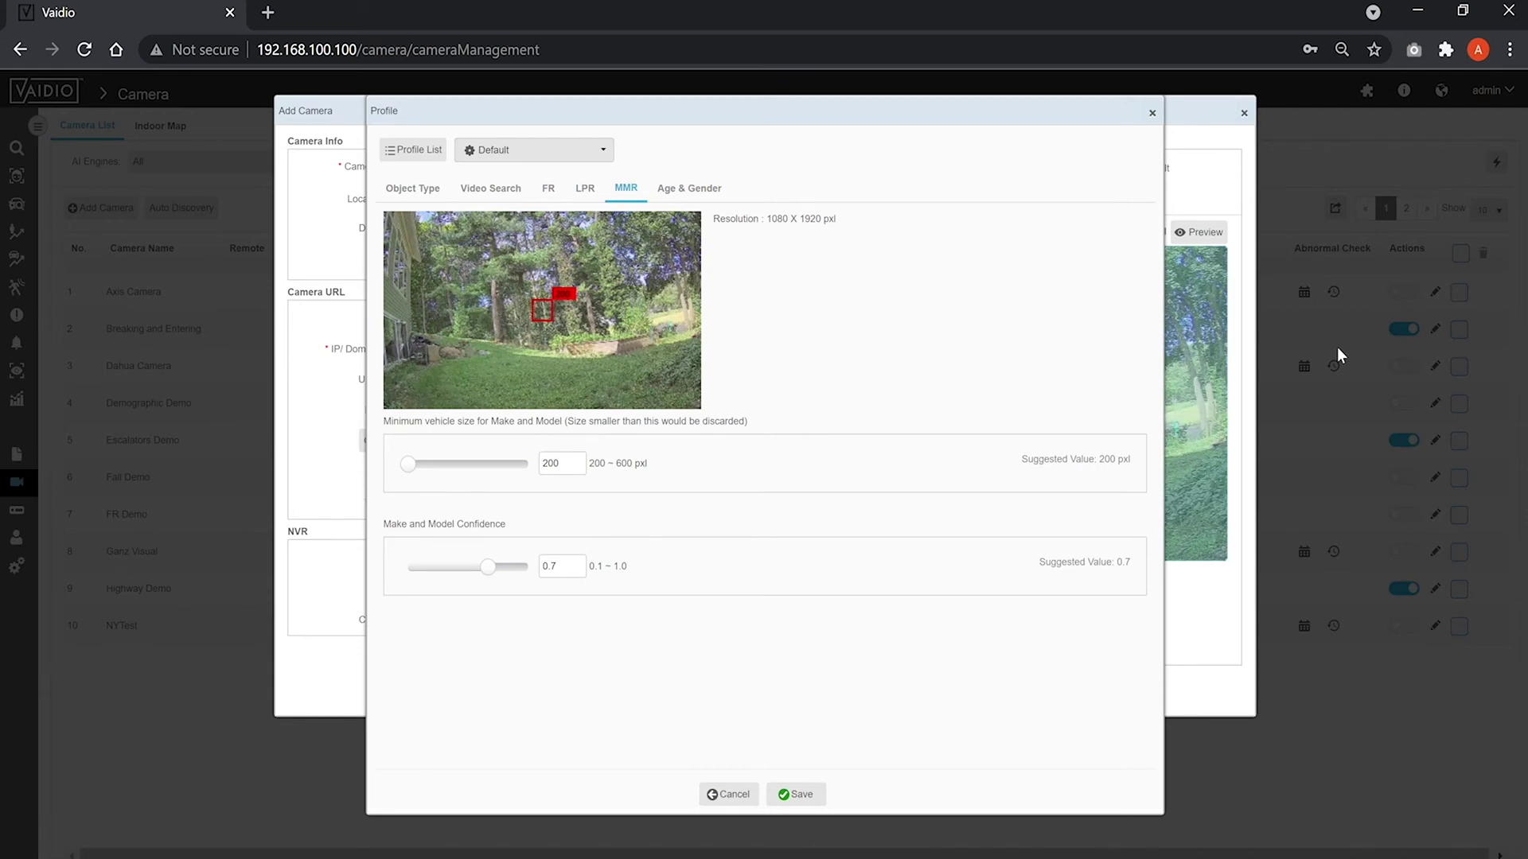
click(574, 573)
click(703, 190)
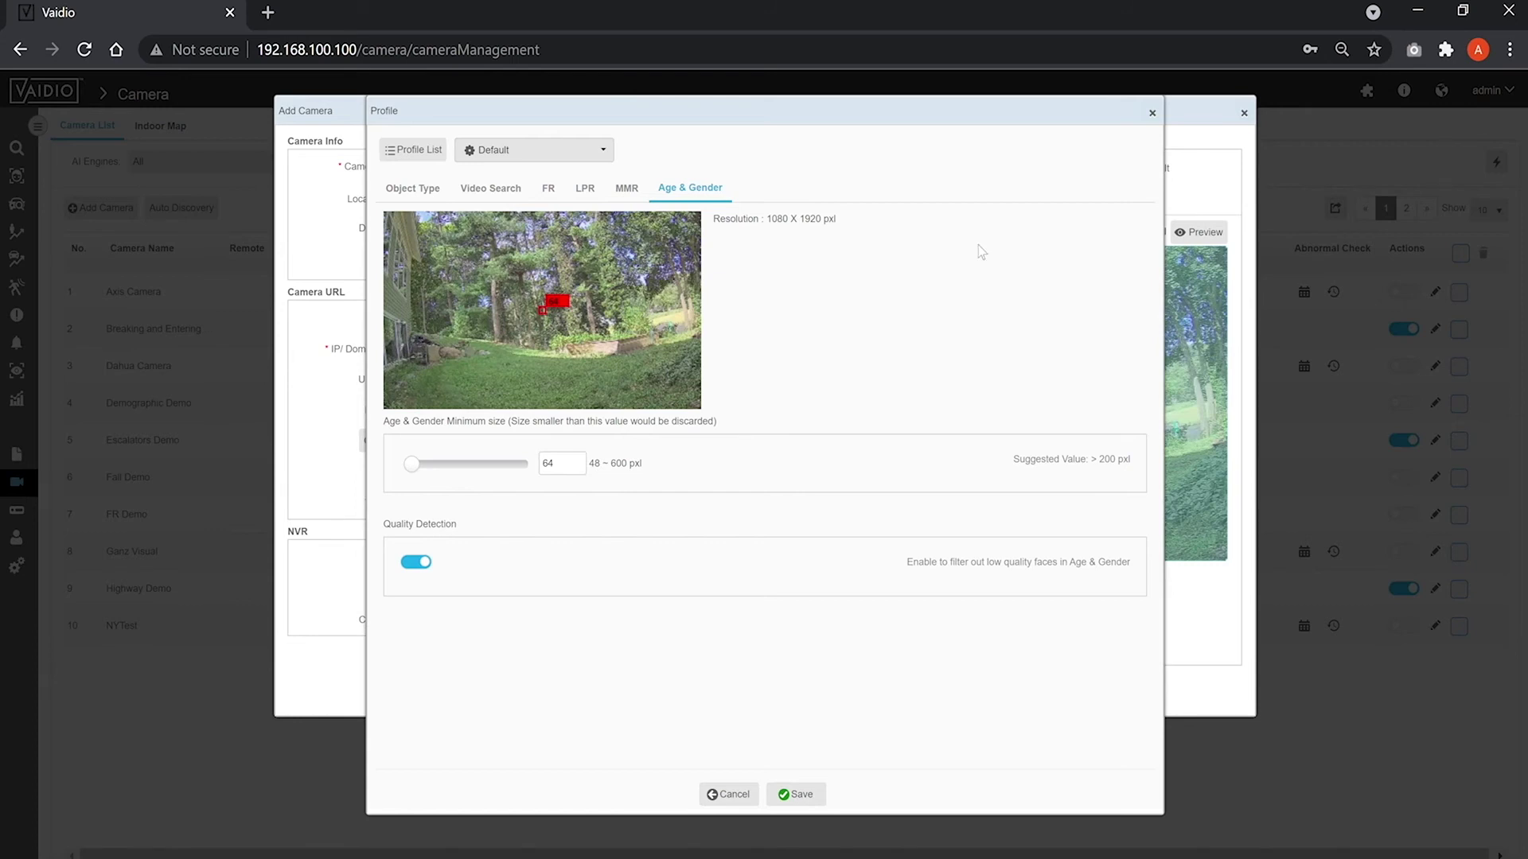
click(1151, 113)
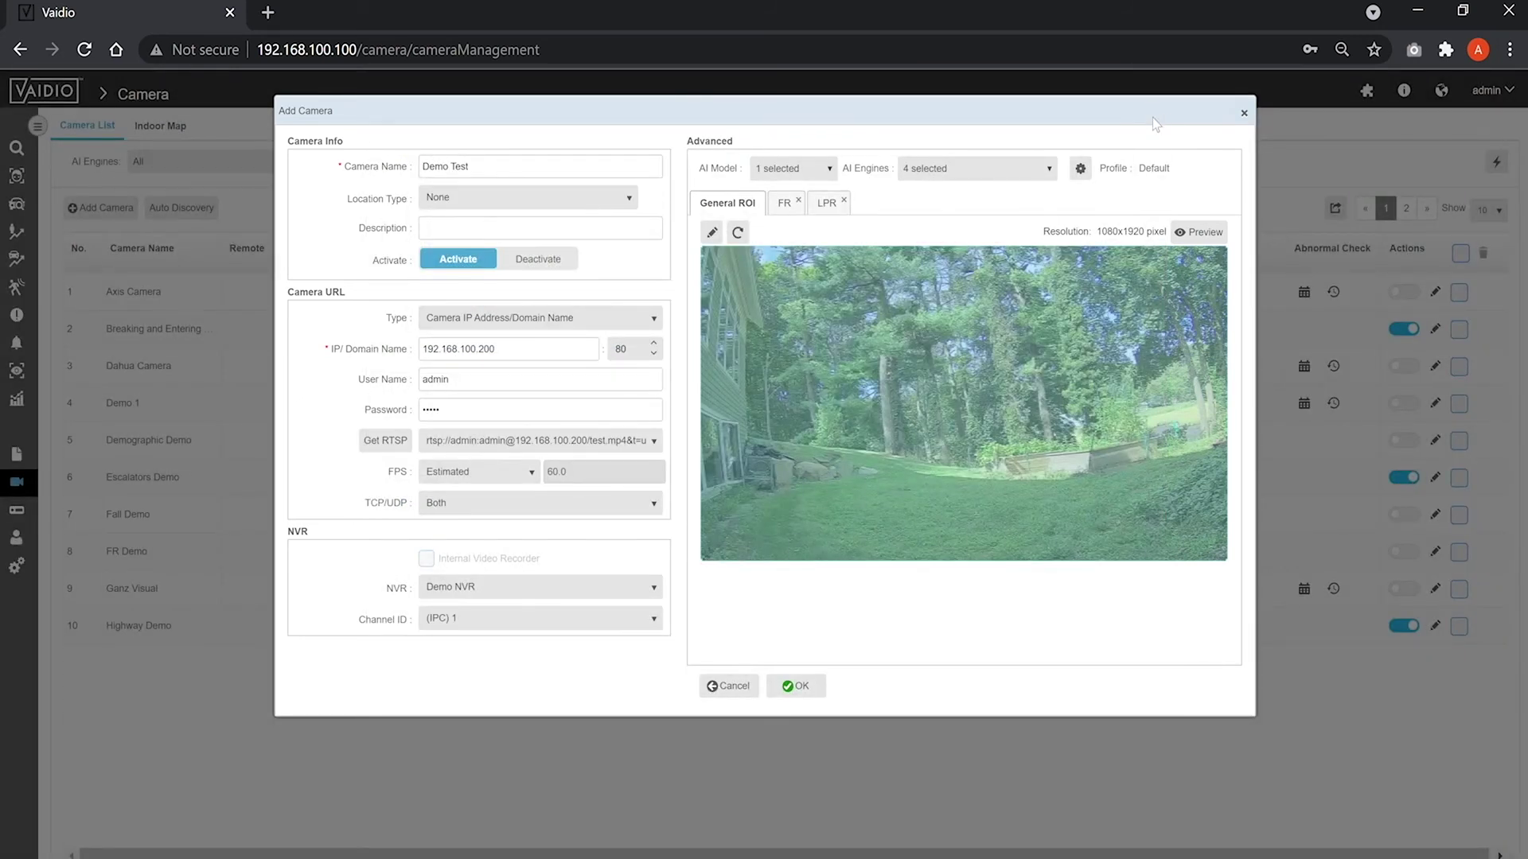
Set location type to GPS Map and pin the camera just south of Stamford at latitude 41.053661.
click(605, 199)
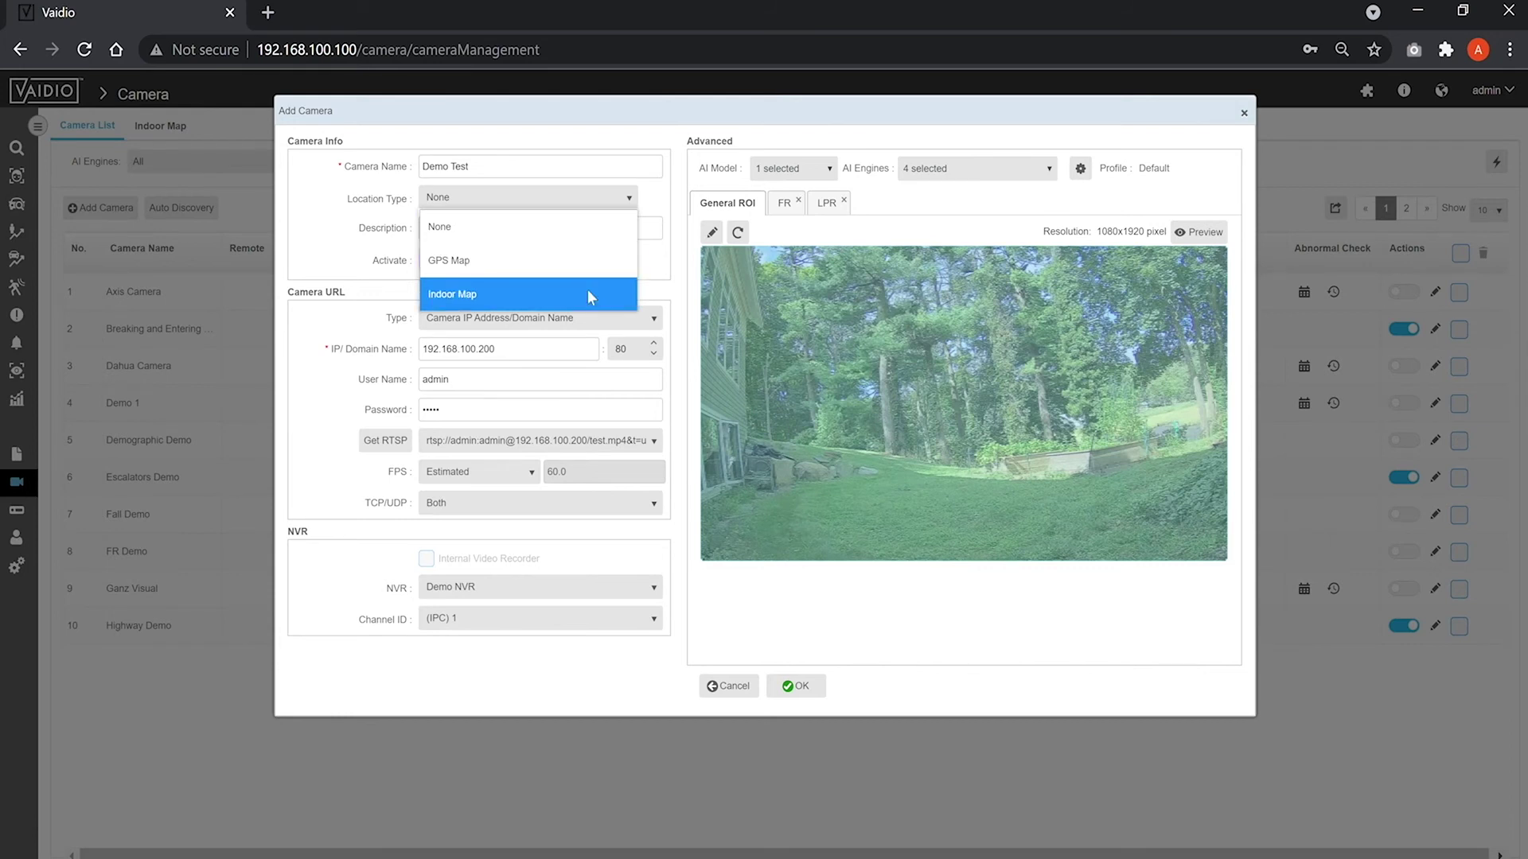
click(557, 261)
click(651, 198)
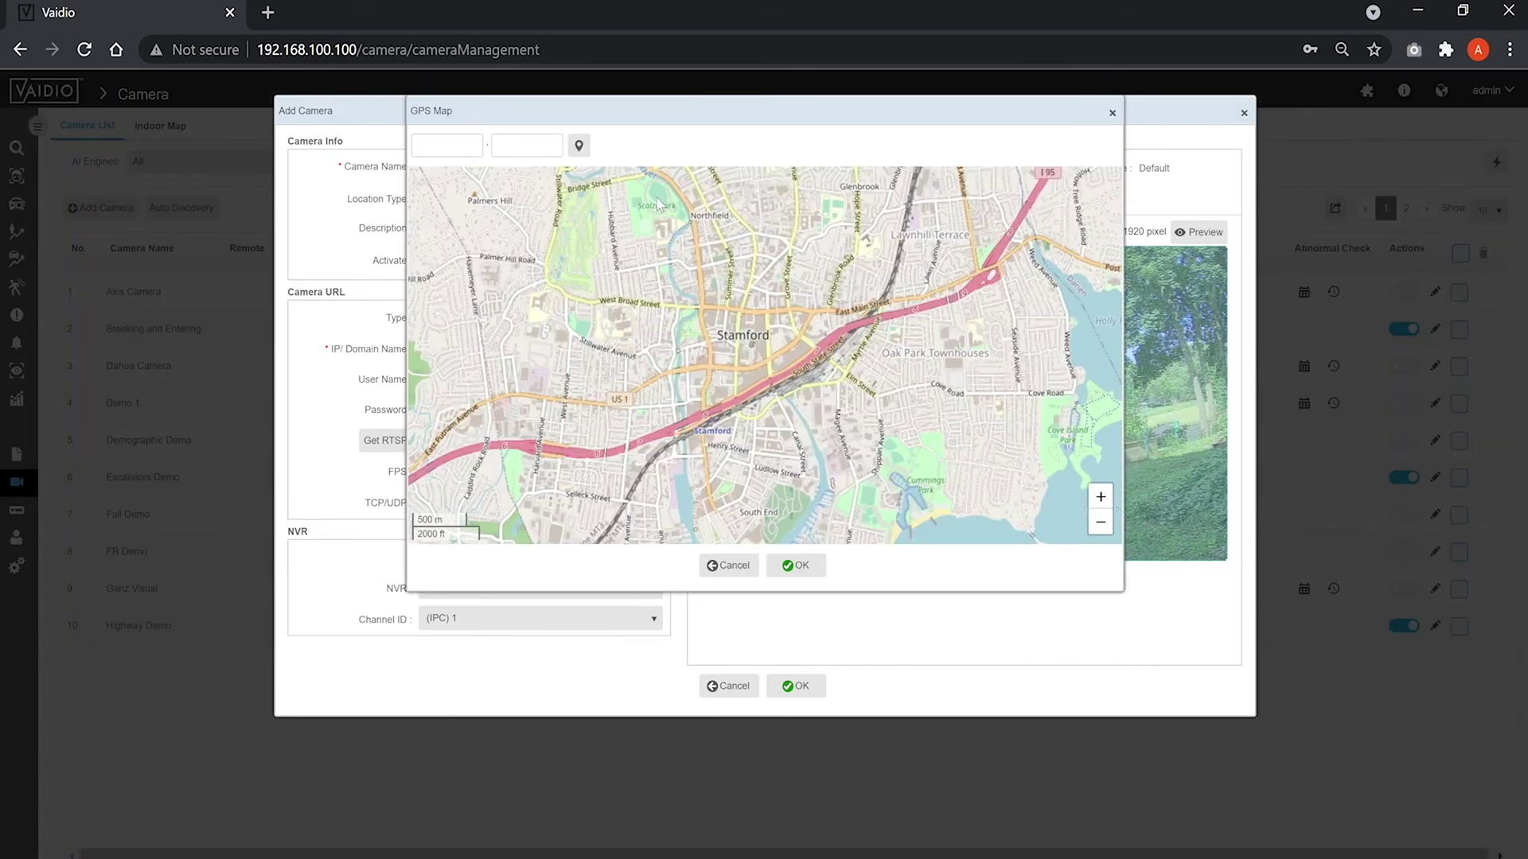
click(451, 141)
click(469, 225)
click(514, 146)
click(579, 145)
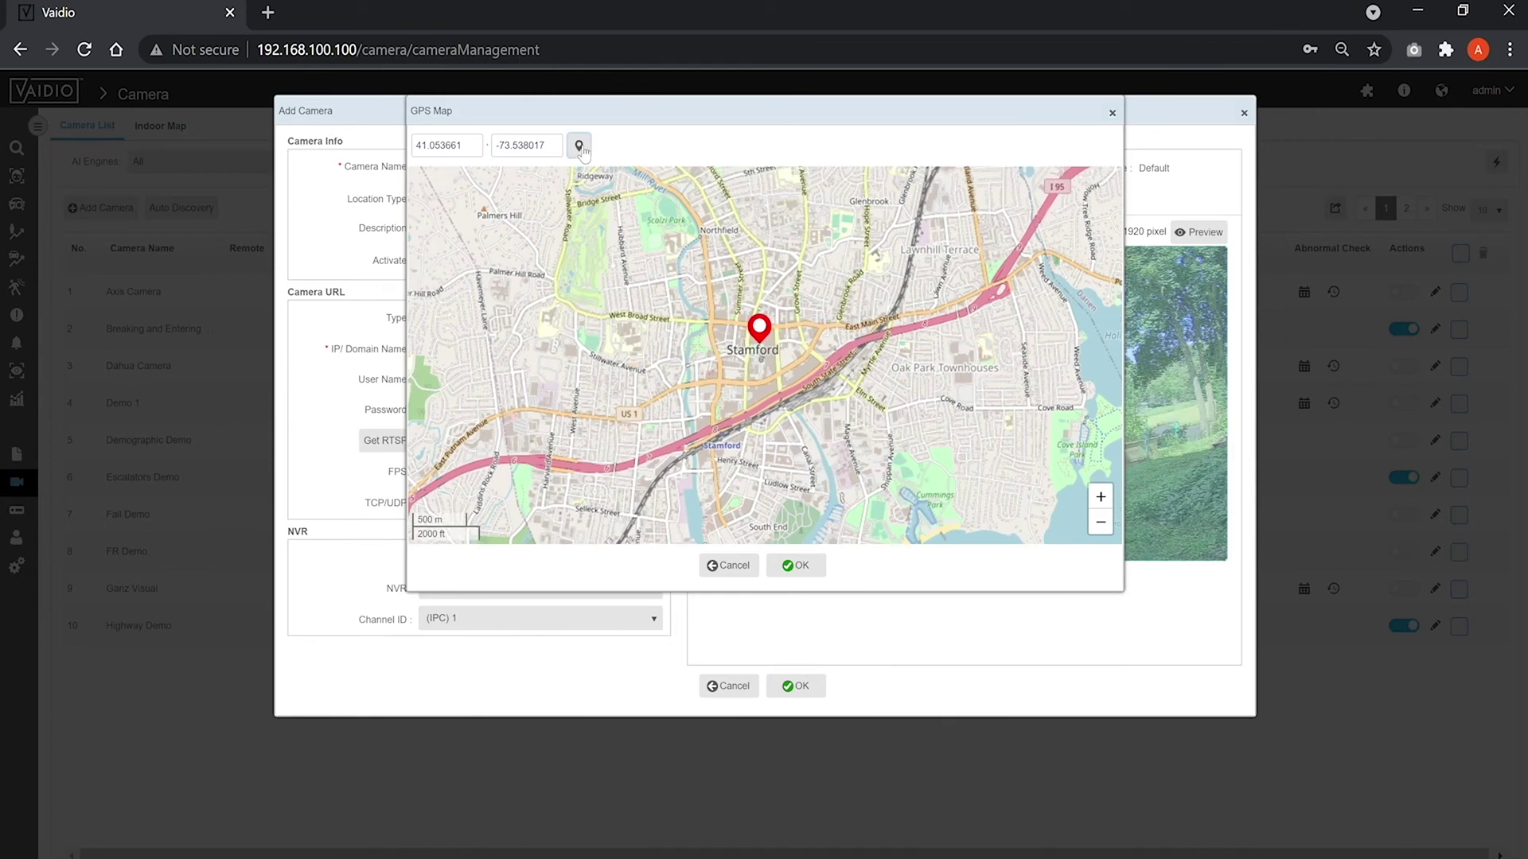
drag(713, 363, 714, 328)
click(741, 382)
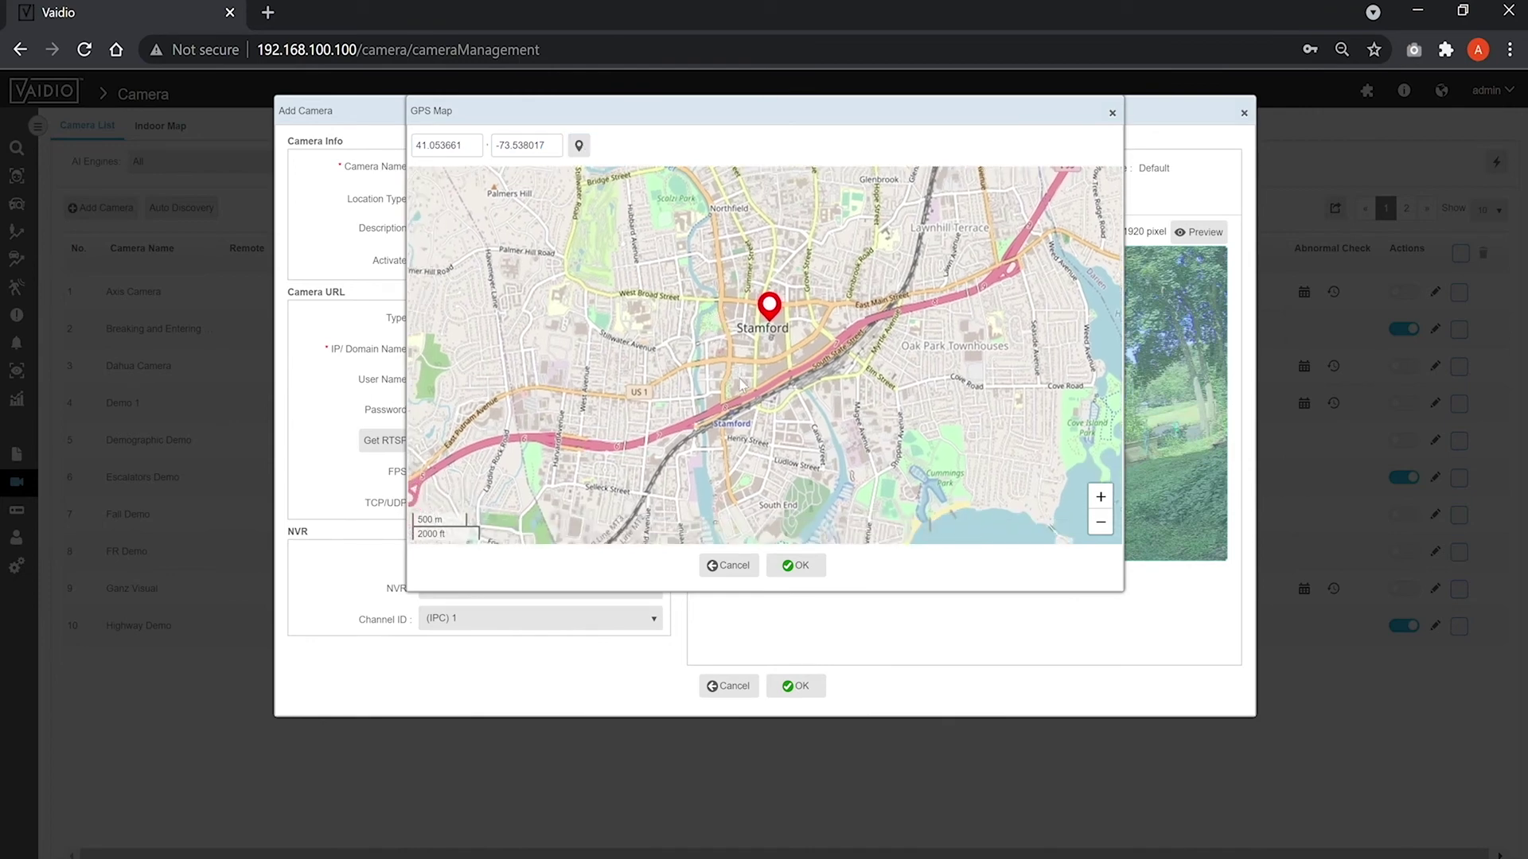
click(802, 564)
Switch the location type to Indoor Map and choose the Stamford Office location.
click(618, 205)
click(598, 276)
click(652, 198)
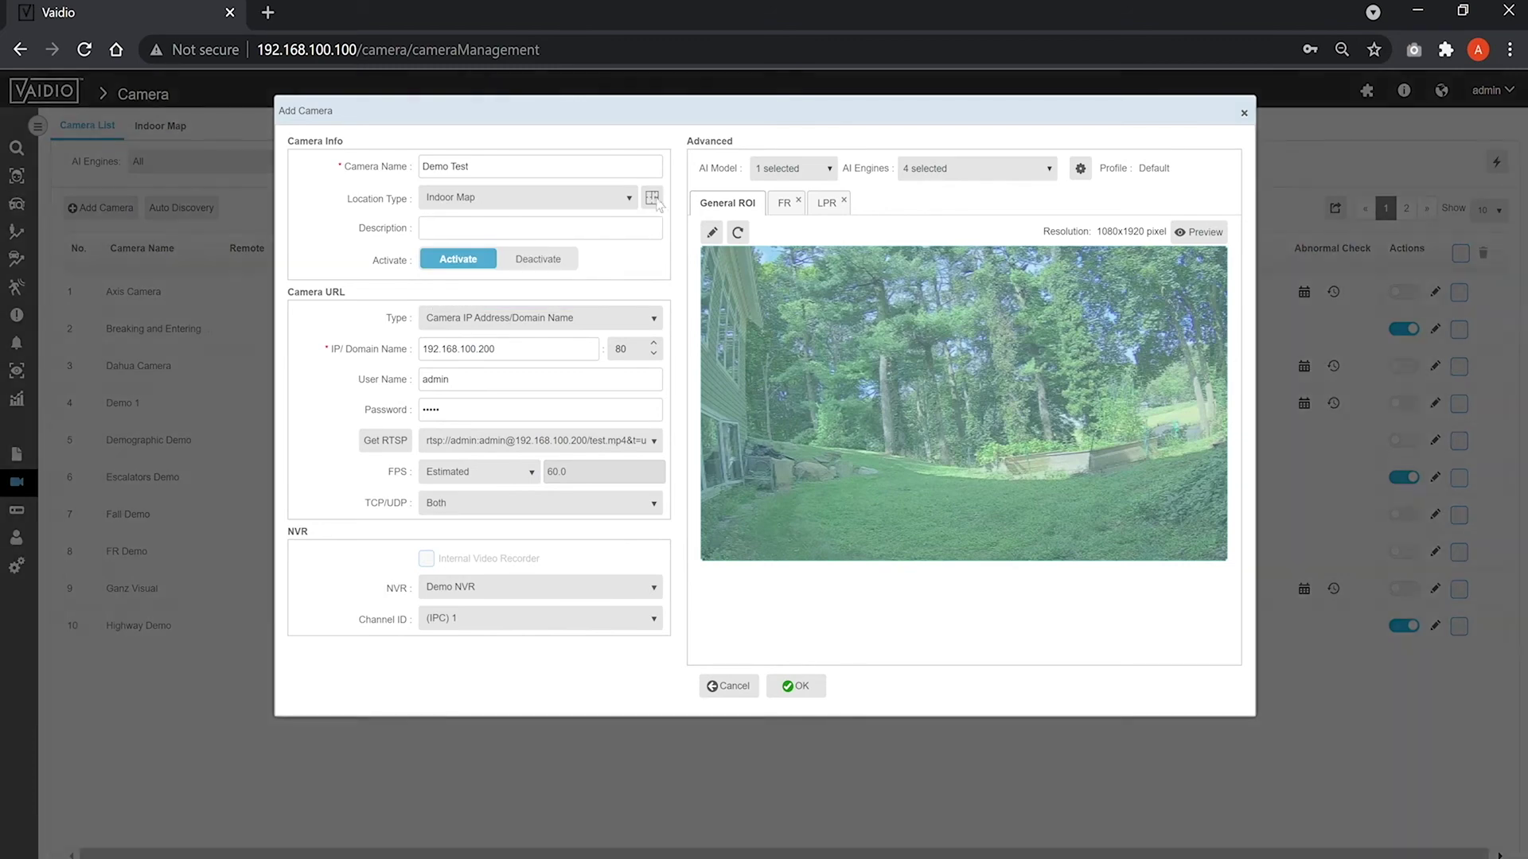
click(337, 267)
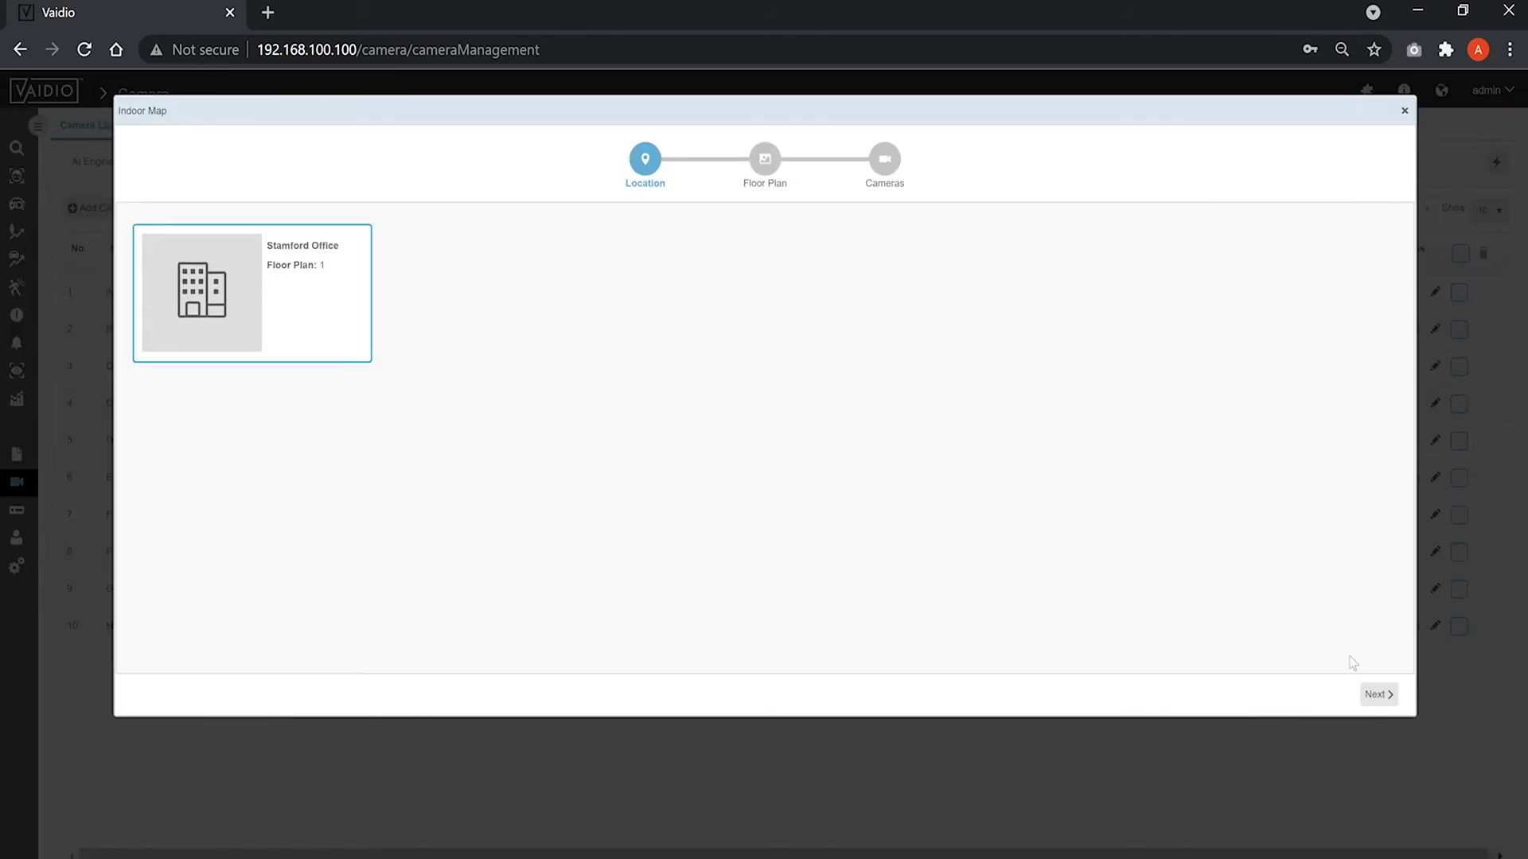
Place Demo Test in the Lab on floor_plan_1, aim its marker, and save the camera.
click(1381, 695)
click(488, 269)
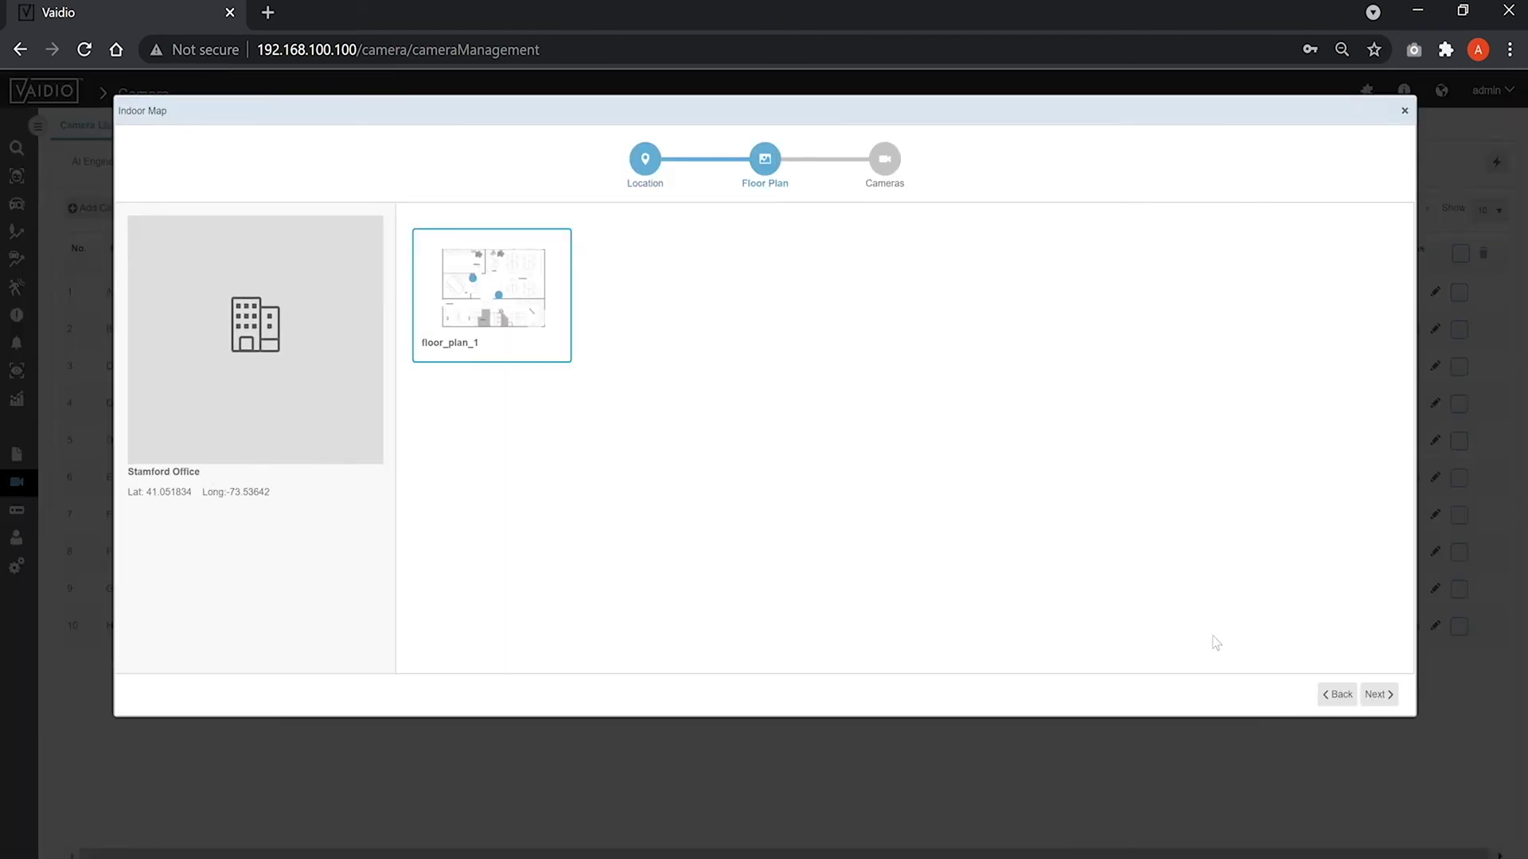
click(1382, 695)
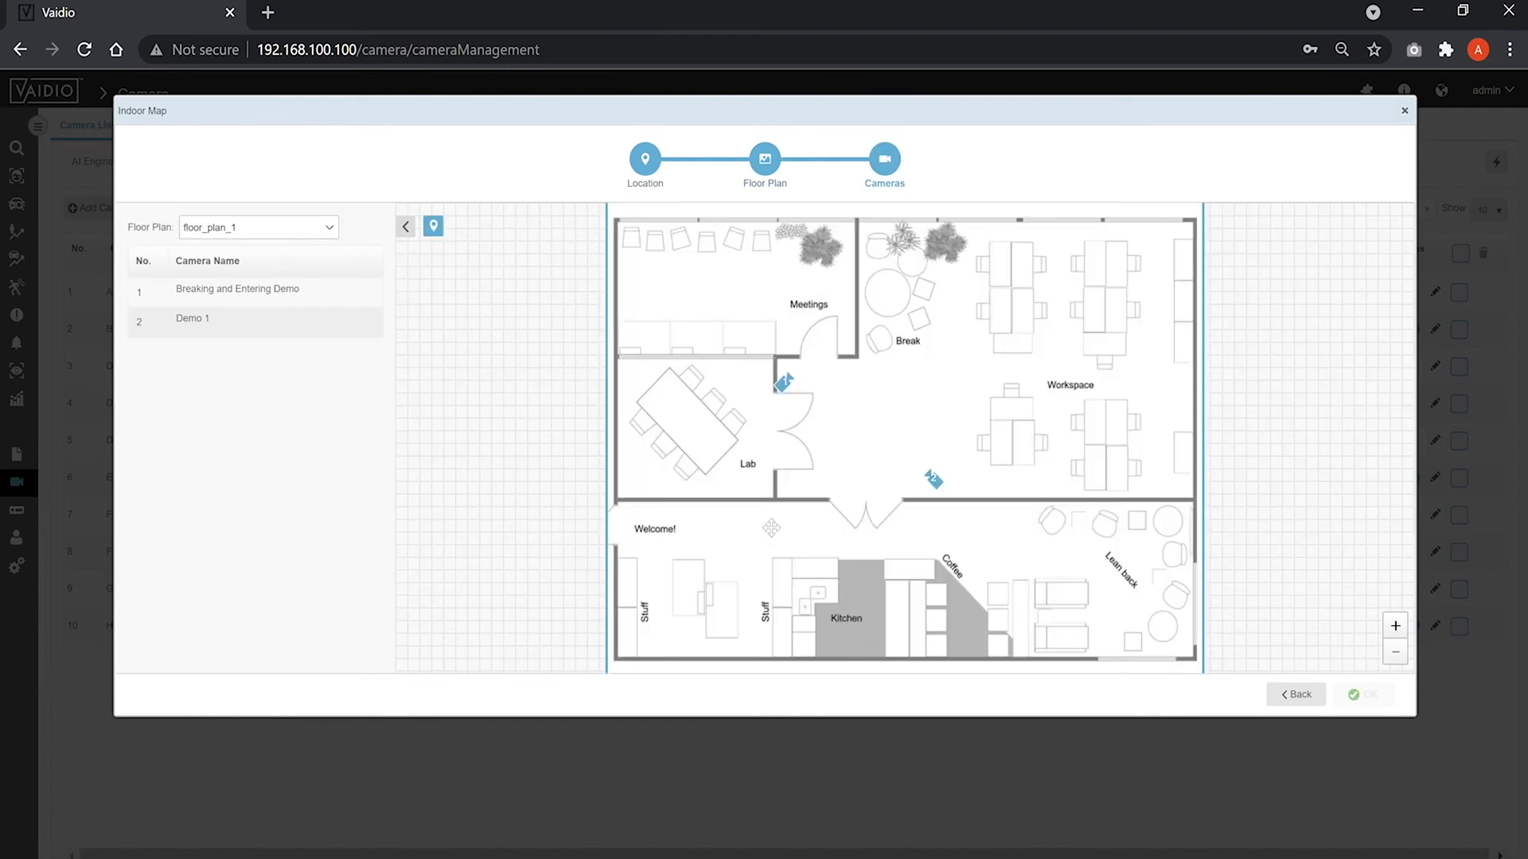
click(760, 482)
drag(776, 481, 780, 475)
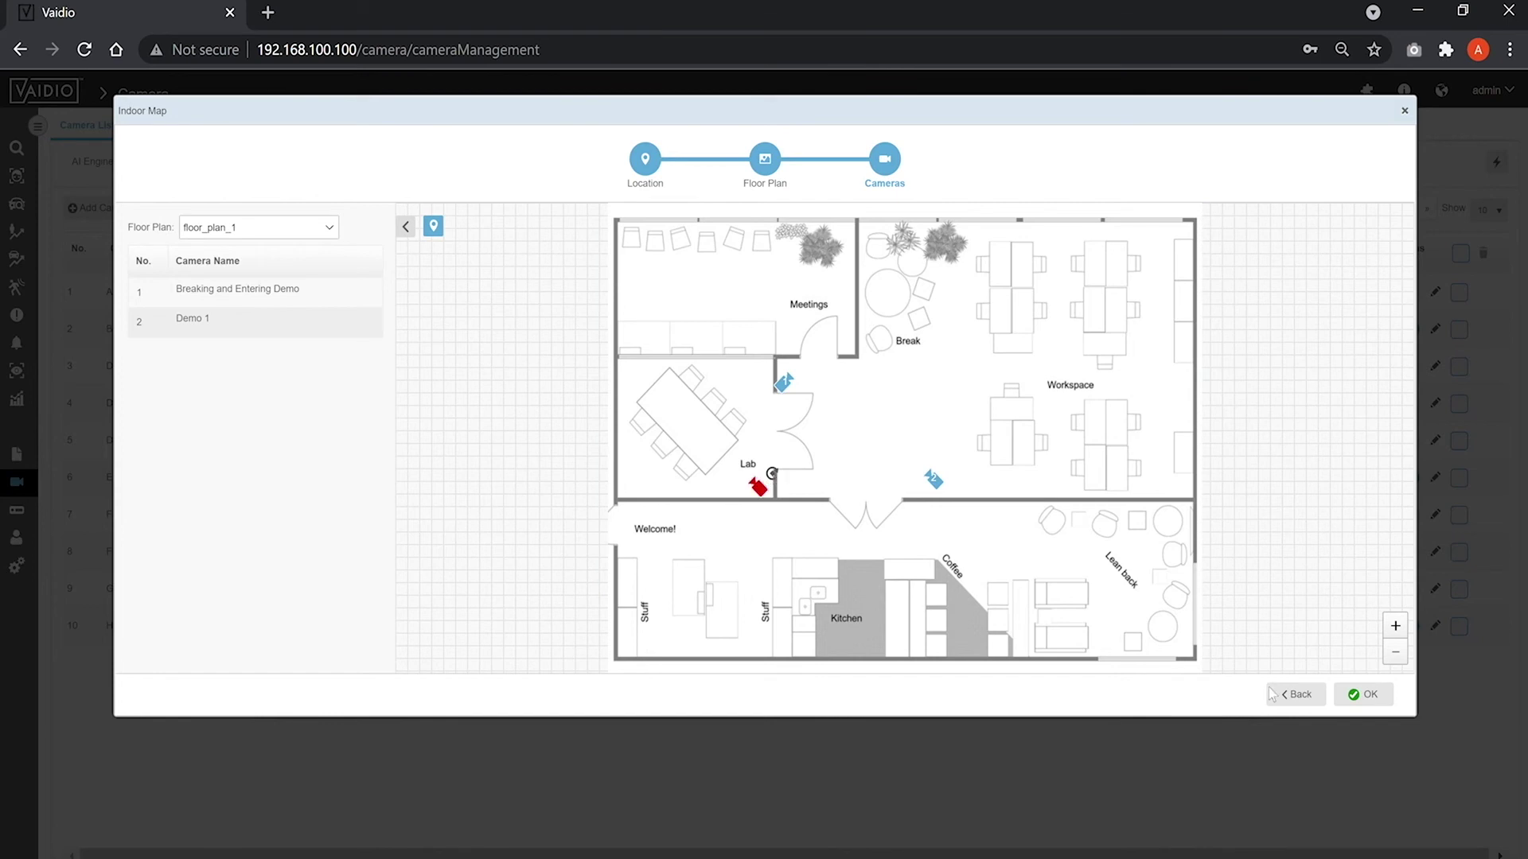
click(1365, 695)
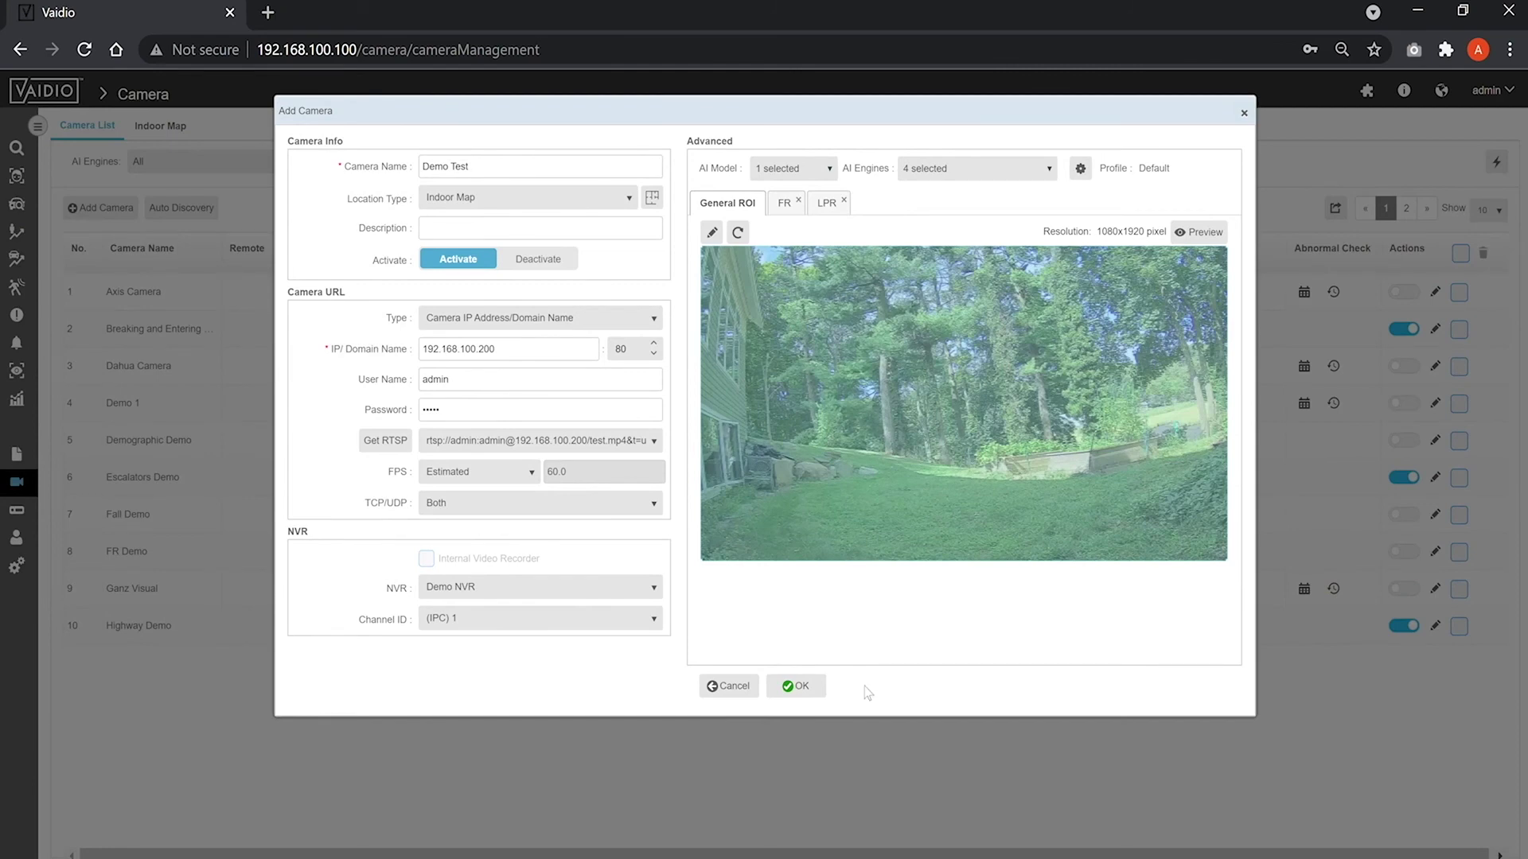
click(796, 686)
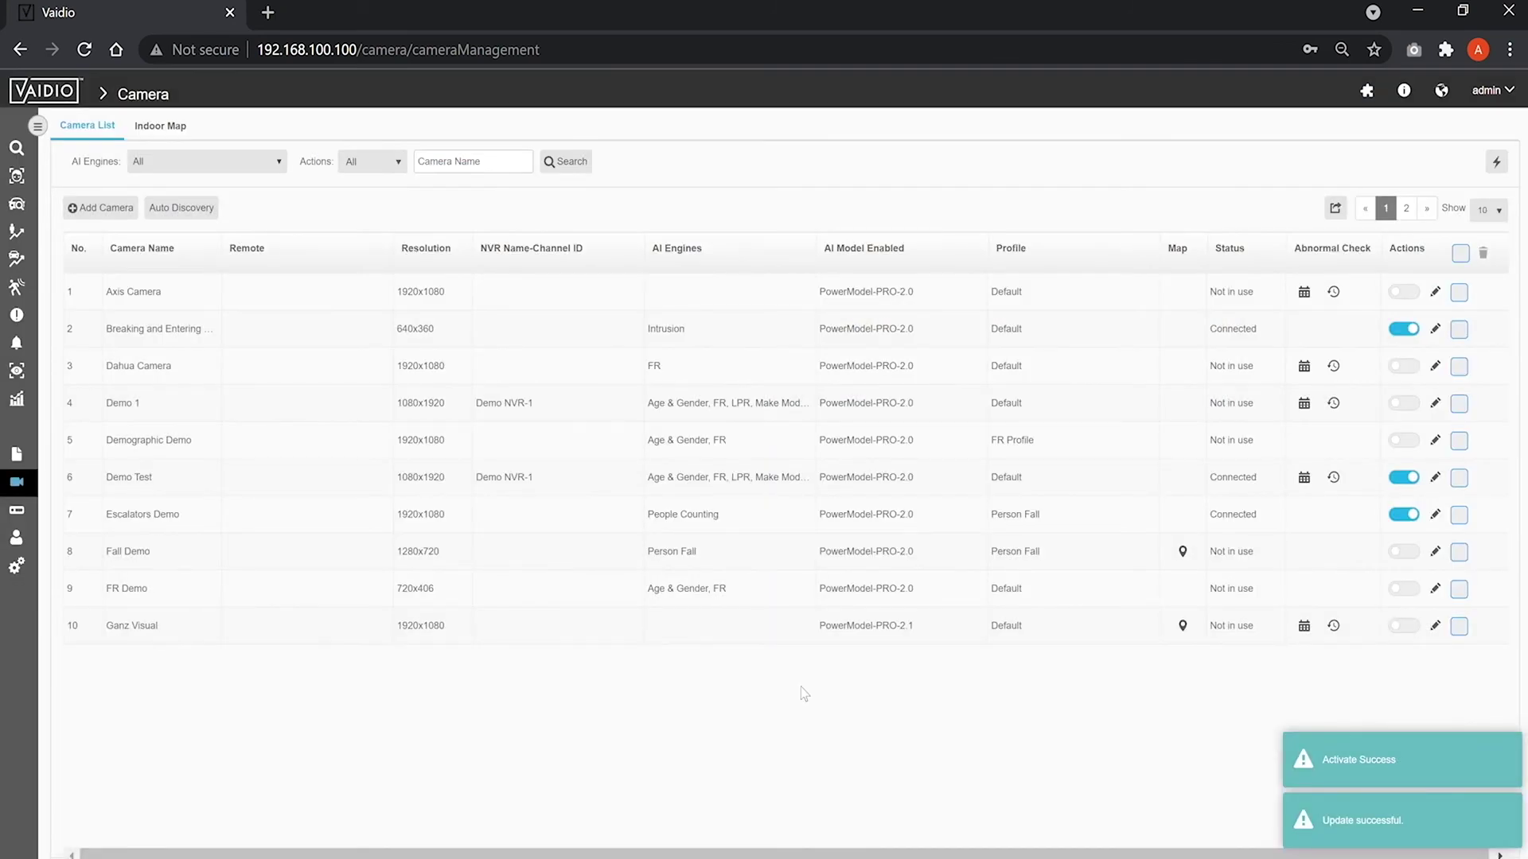
Create the 'Stamford Office' indoor map with floorplan.jpg uploaded as 'Floor 1', then return to cameras.
click(163, 129)
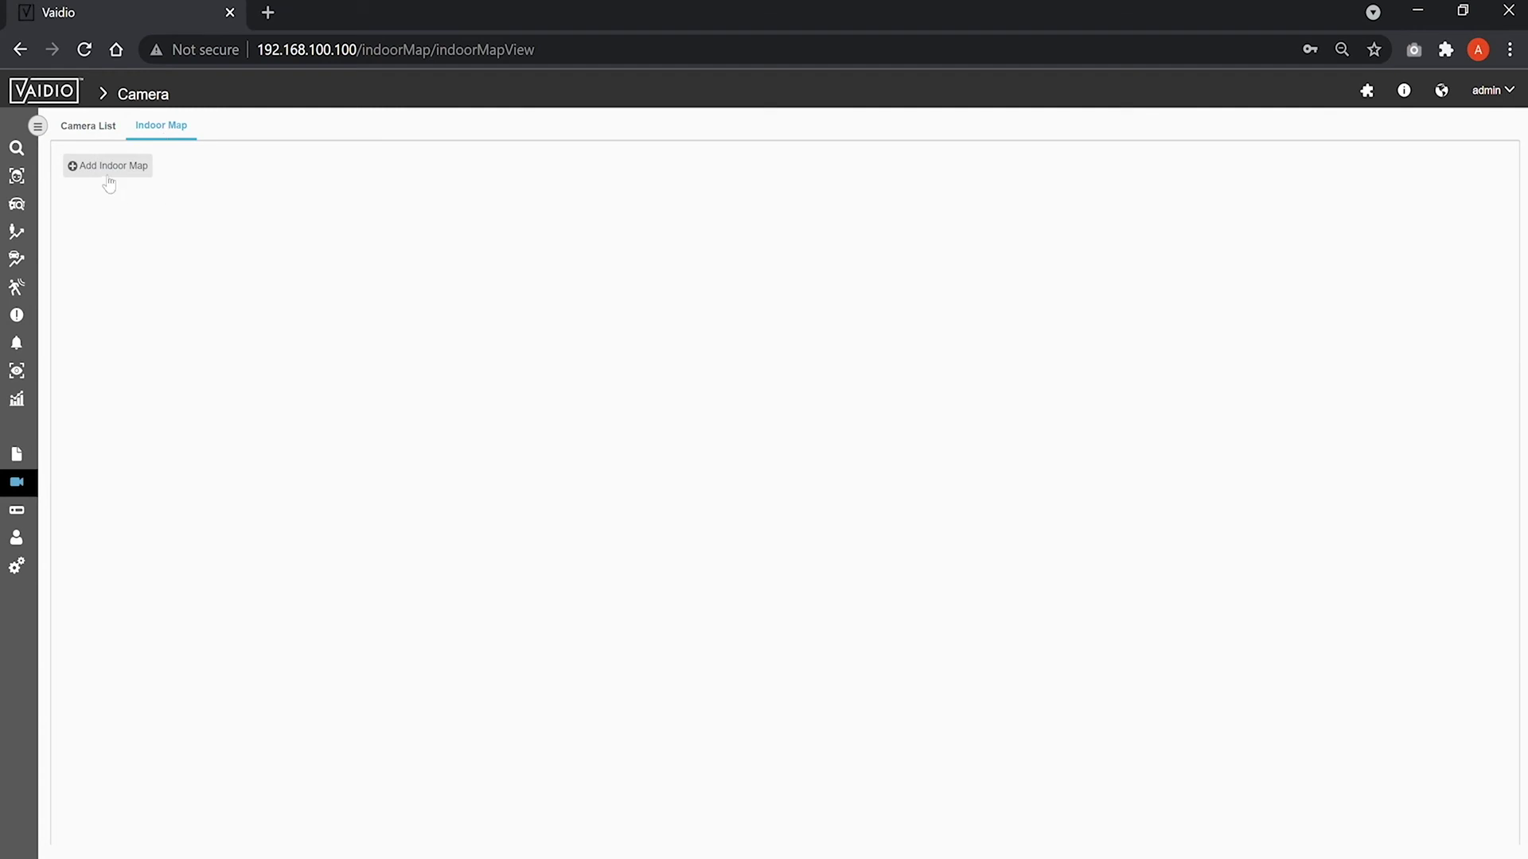
click(106, 172)
click(304, 194)
text(Stamford Office)
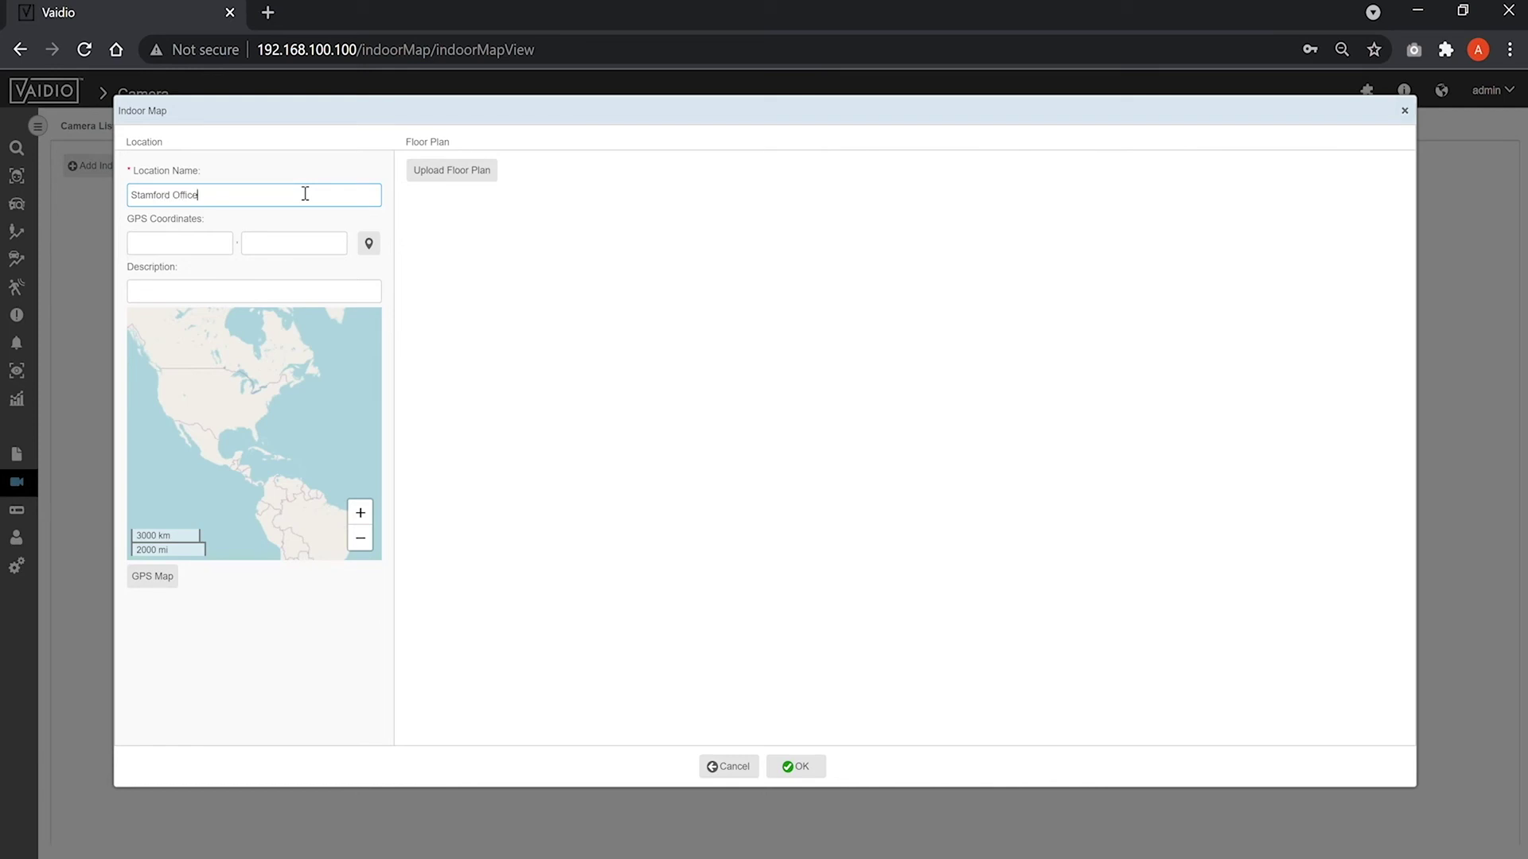
click(228, 241)
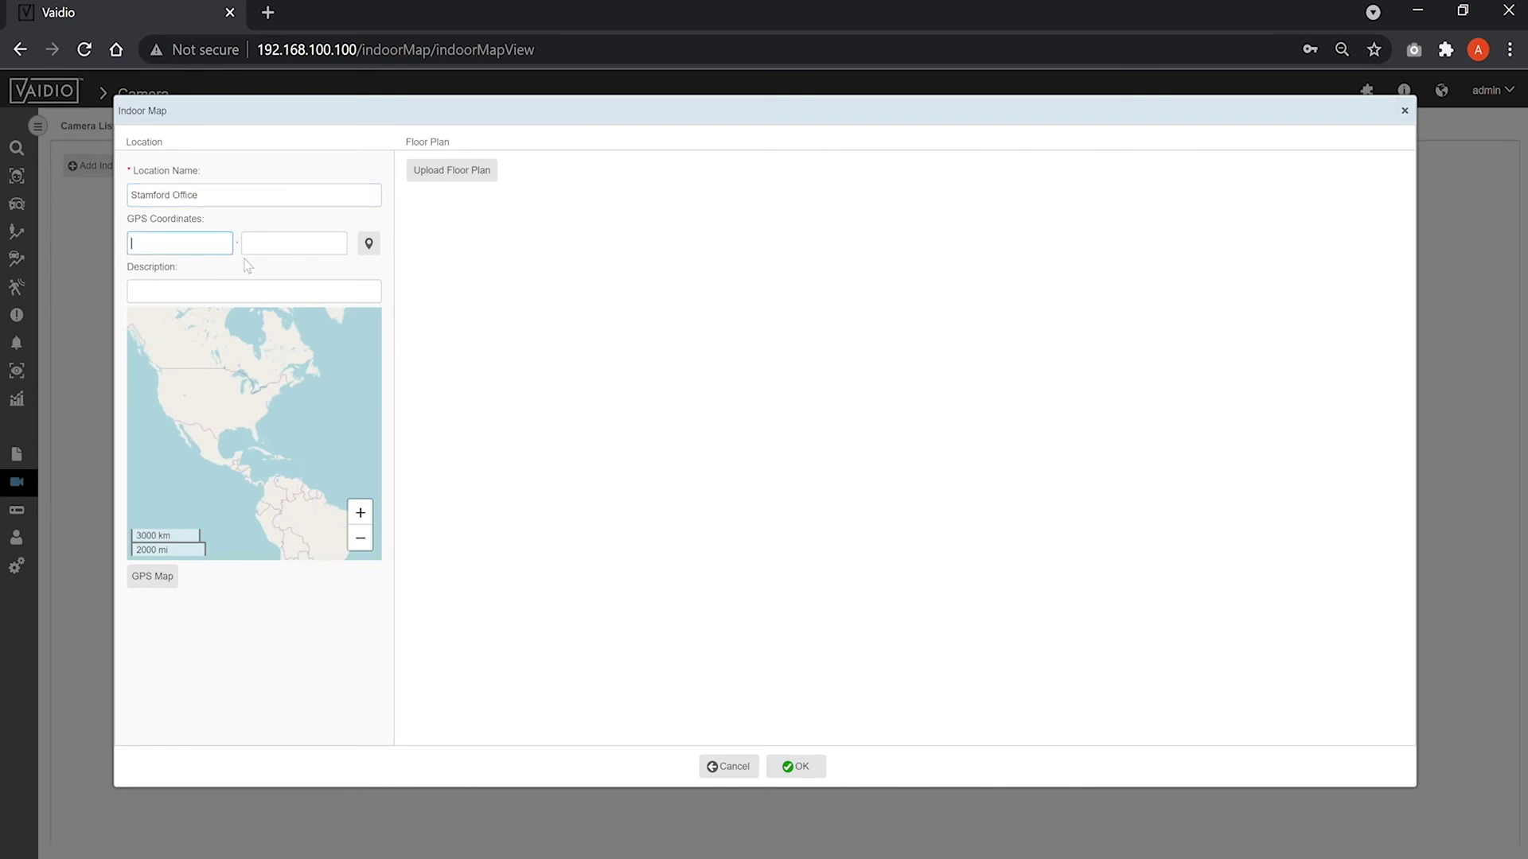
click(467, 175)
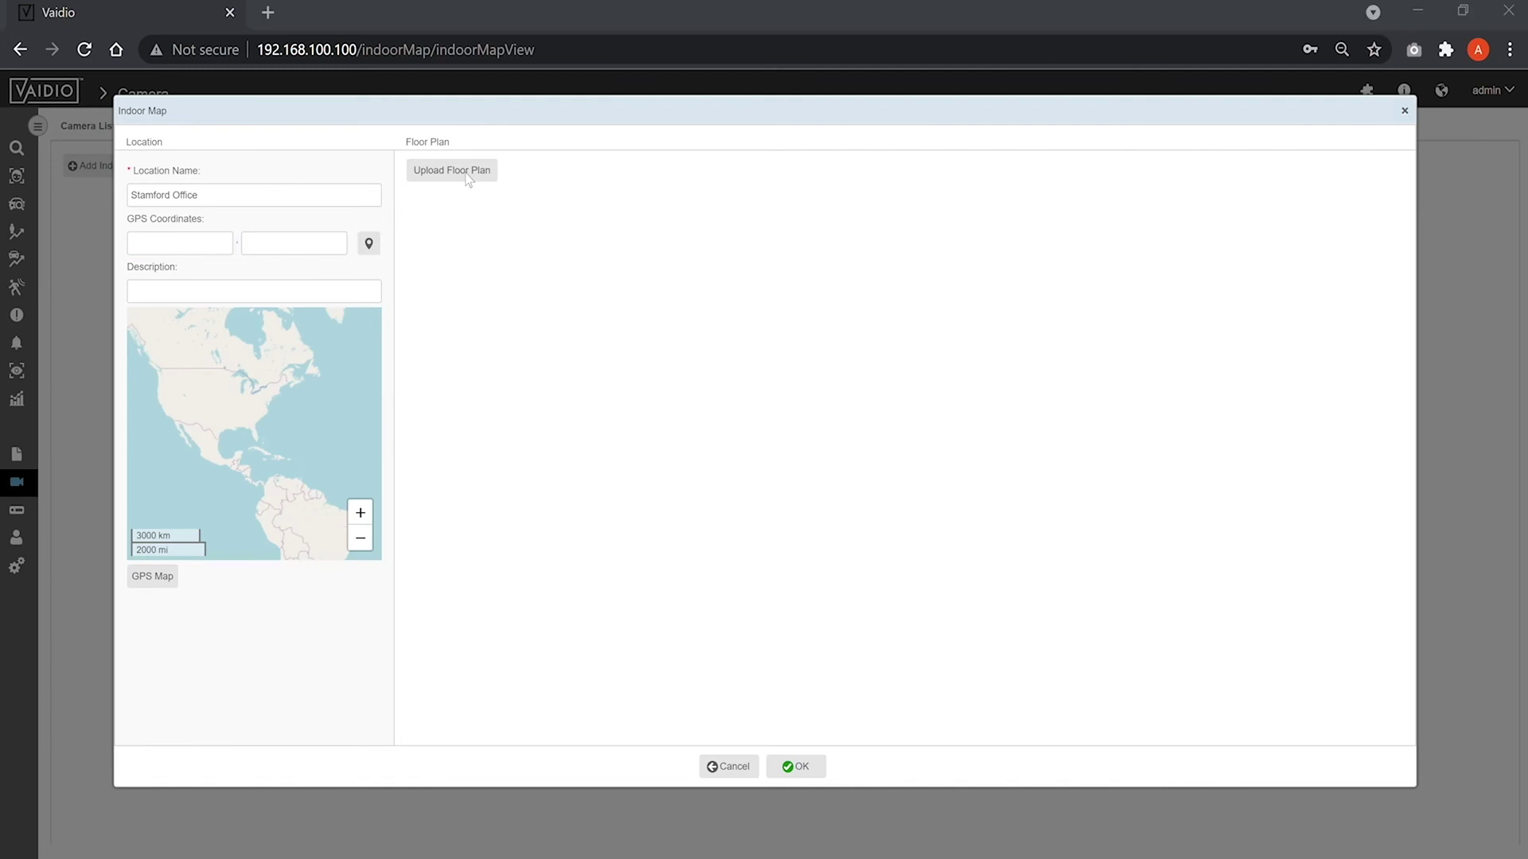
double_click(431, 174)
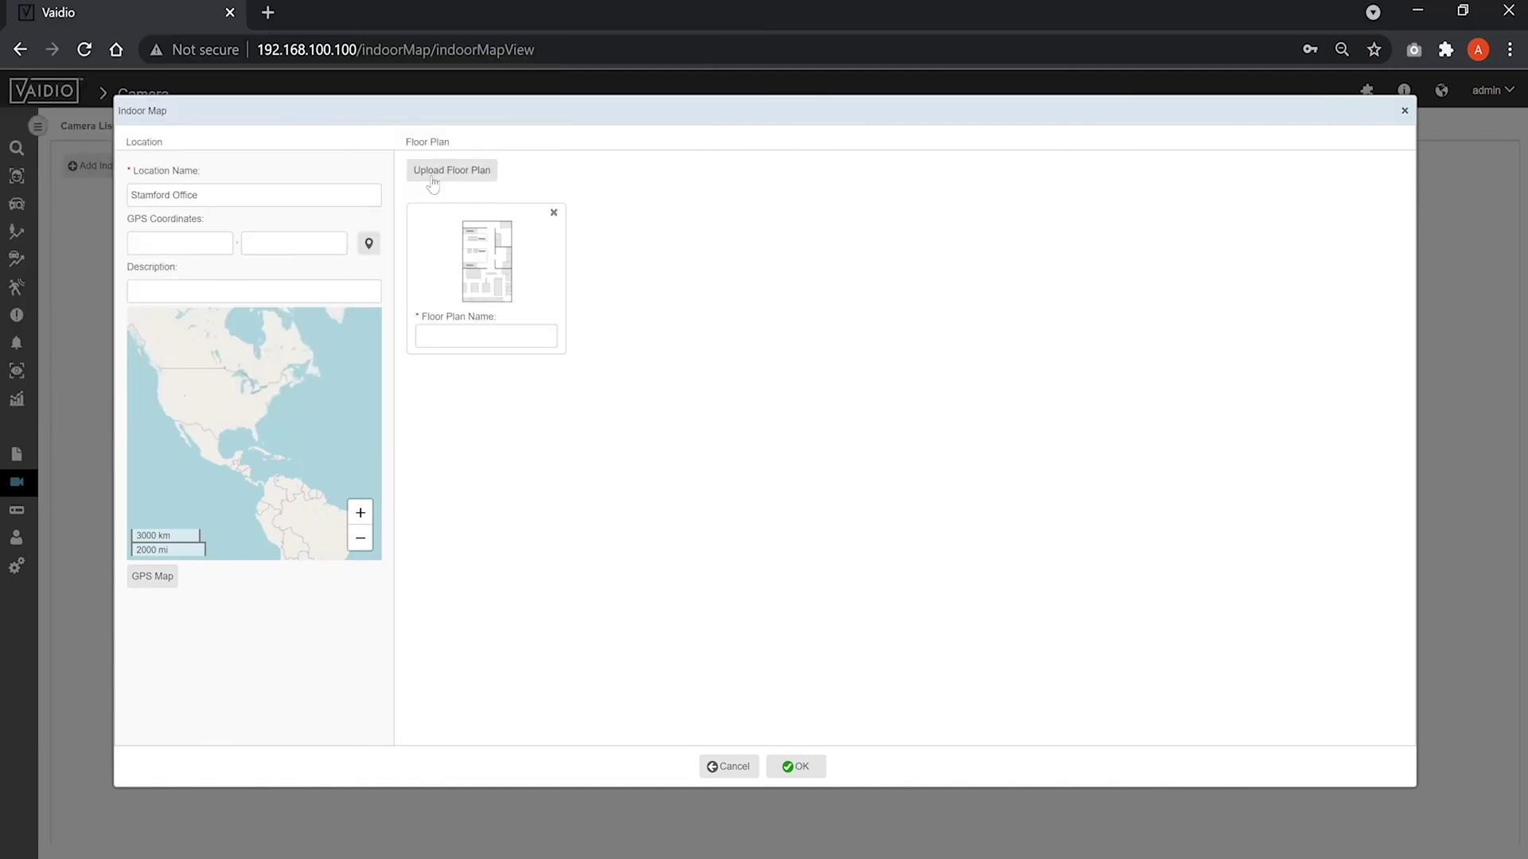
click(463, 337)
text(Floor 1)
click(793, 768)
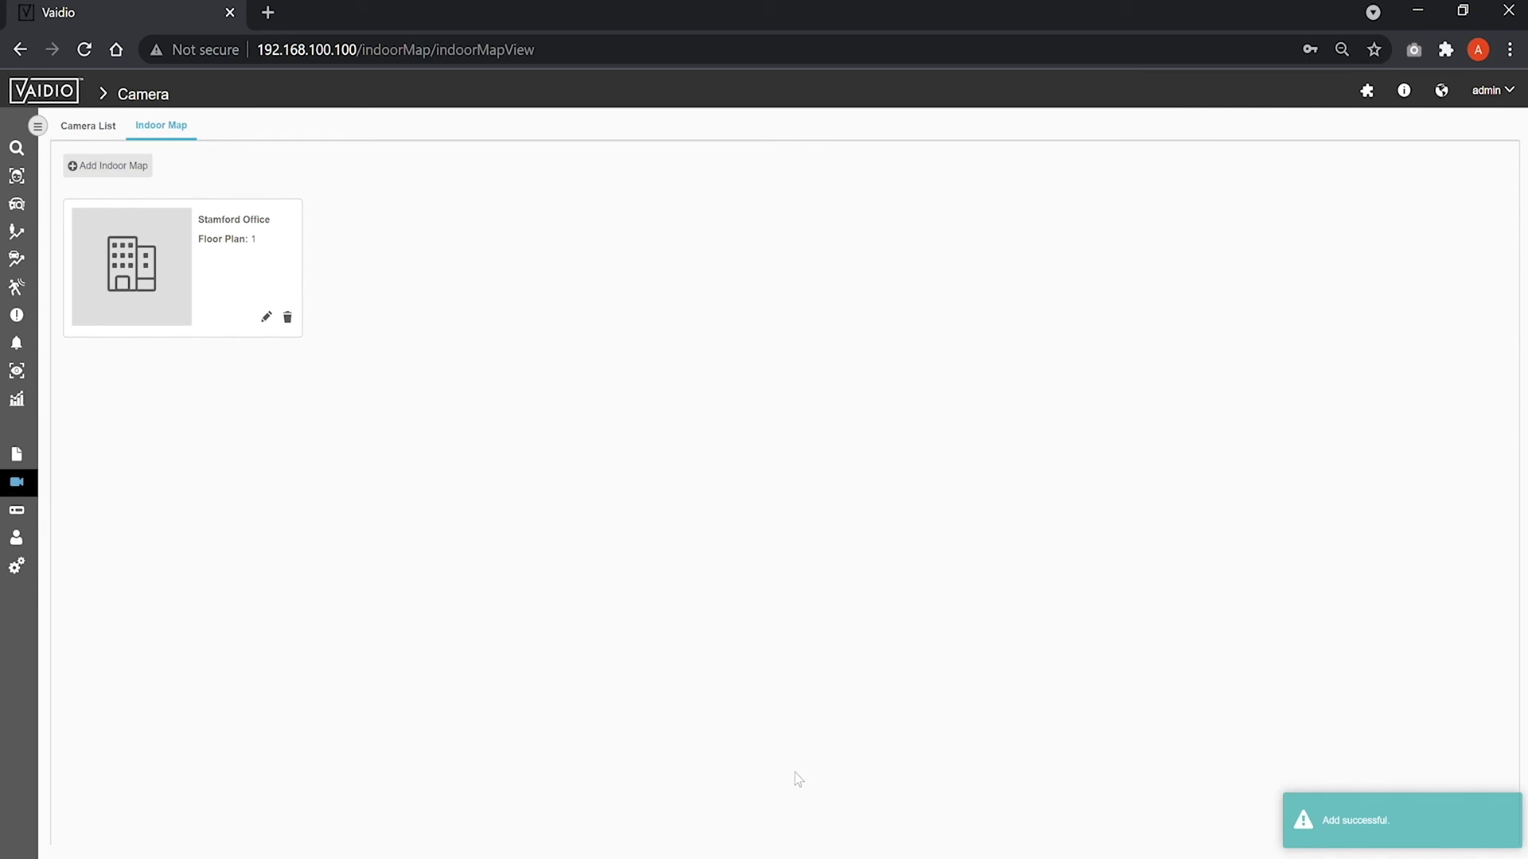
click(22, 487)
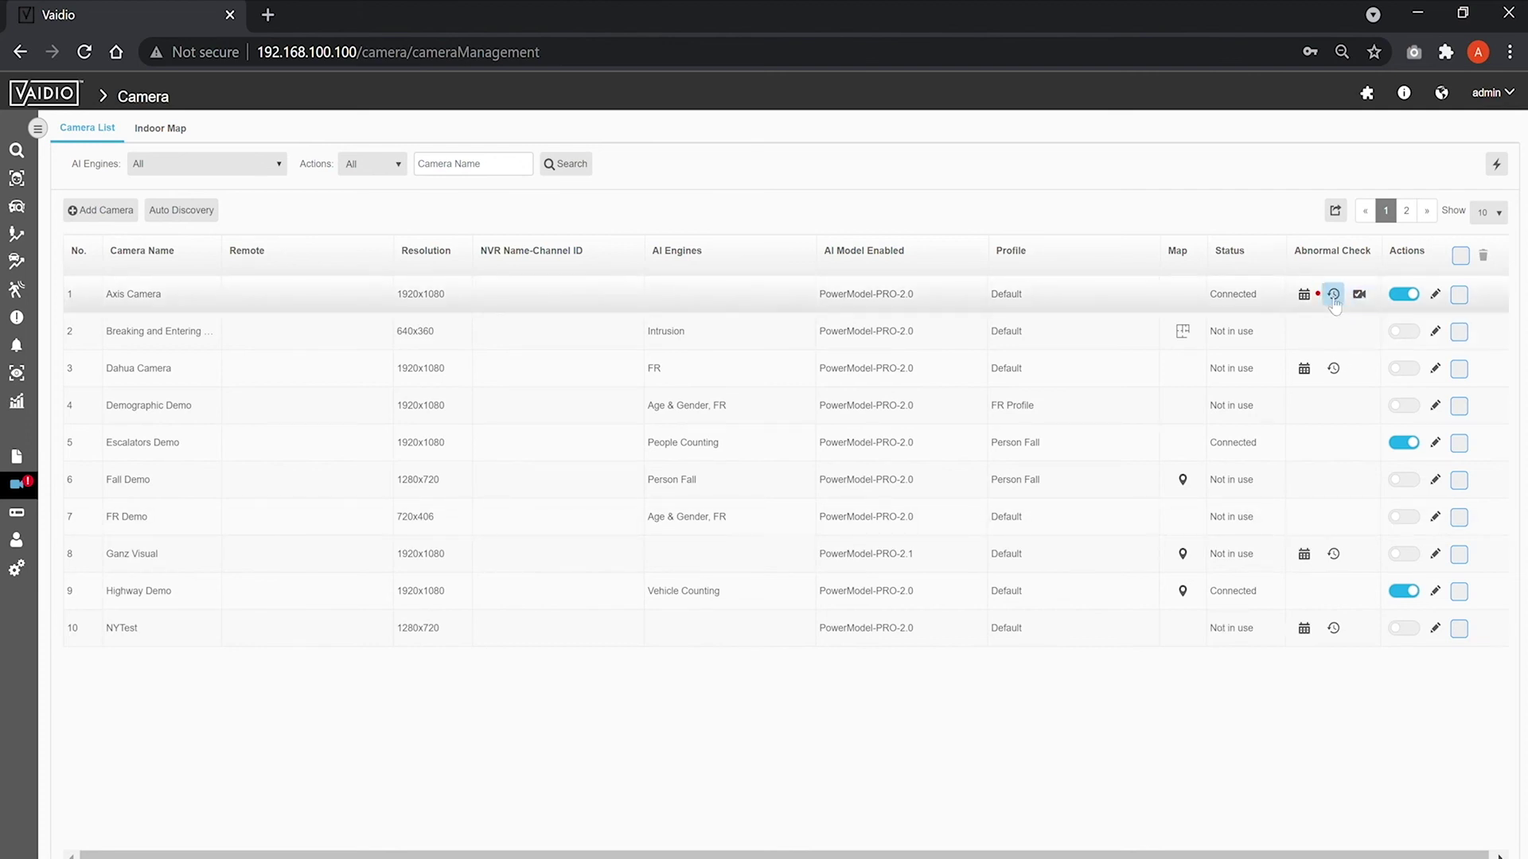
Review Axis Camera's abnormal history and schedule without changes, then set its current view as normal.
click(1334, 296)
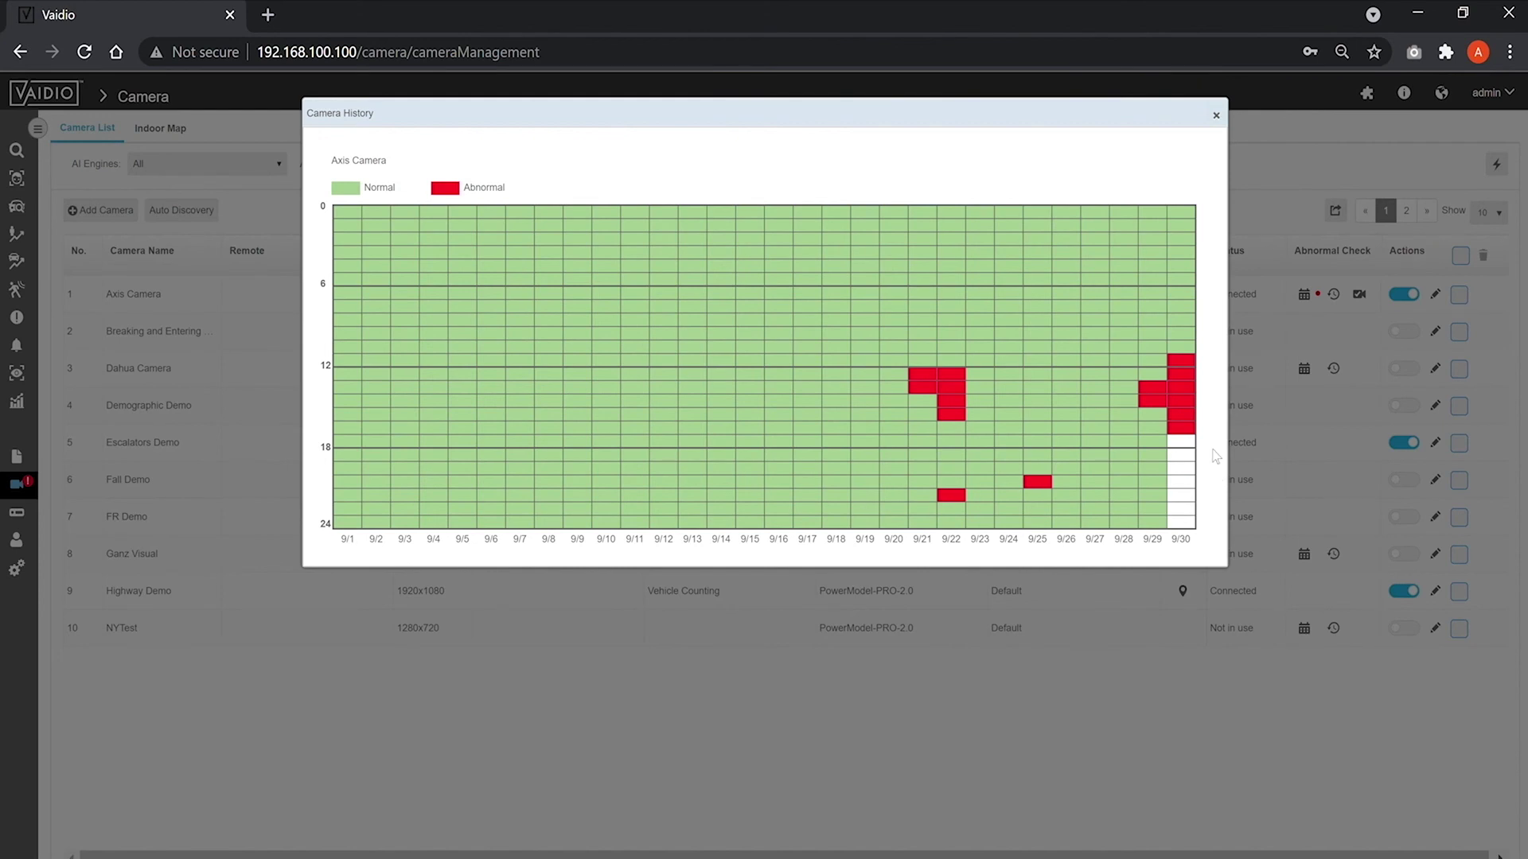
click(1216, 116)
click(1304, 296)
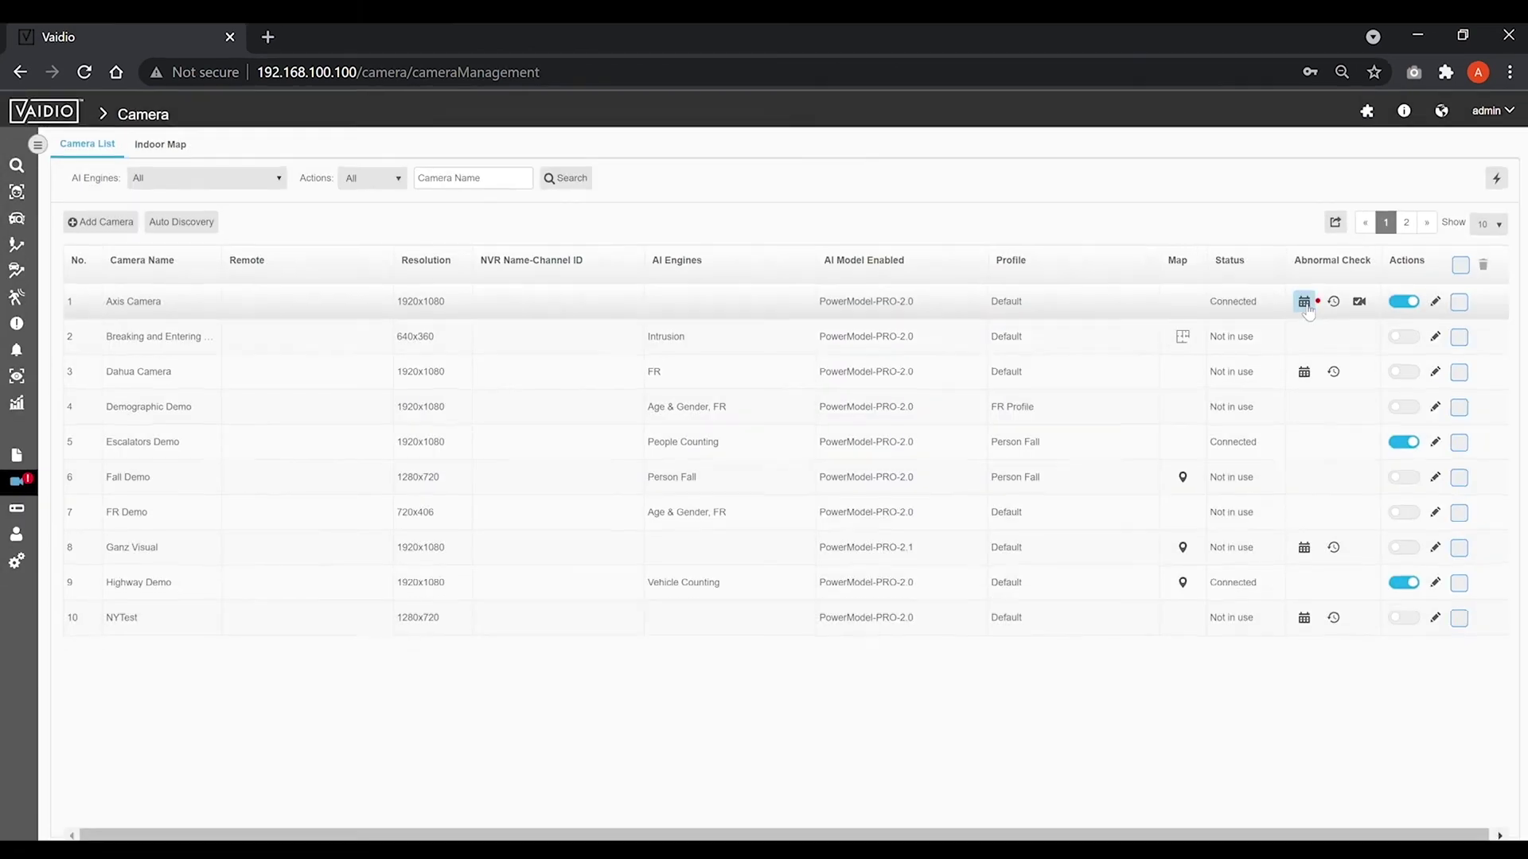
drag(525, 187, 1077, 345)
click(743, 451)
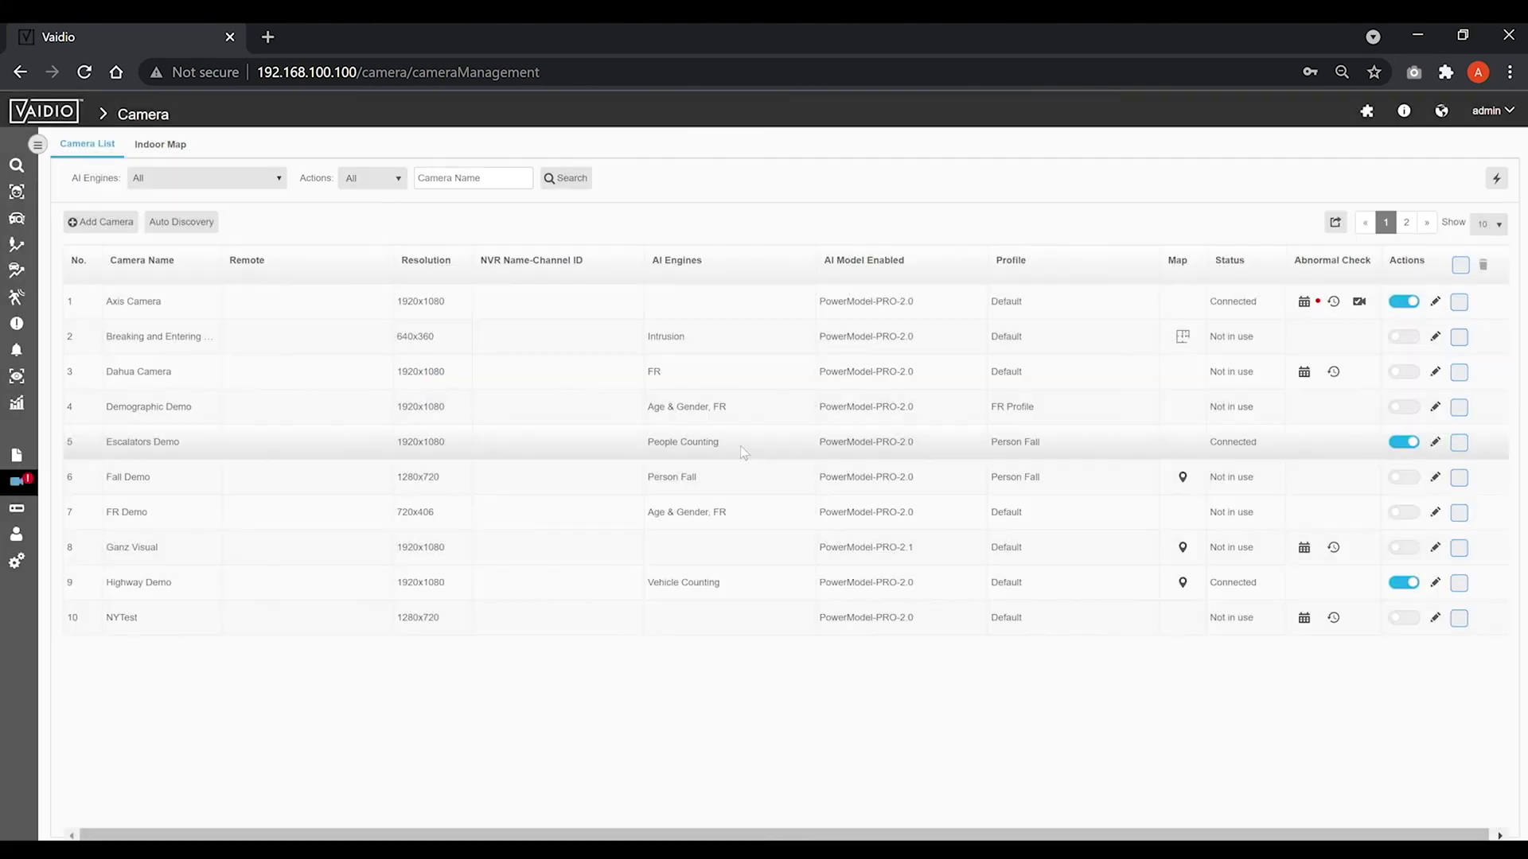
click(1360, 303)
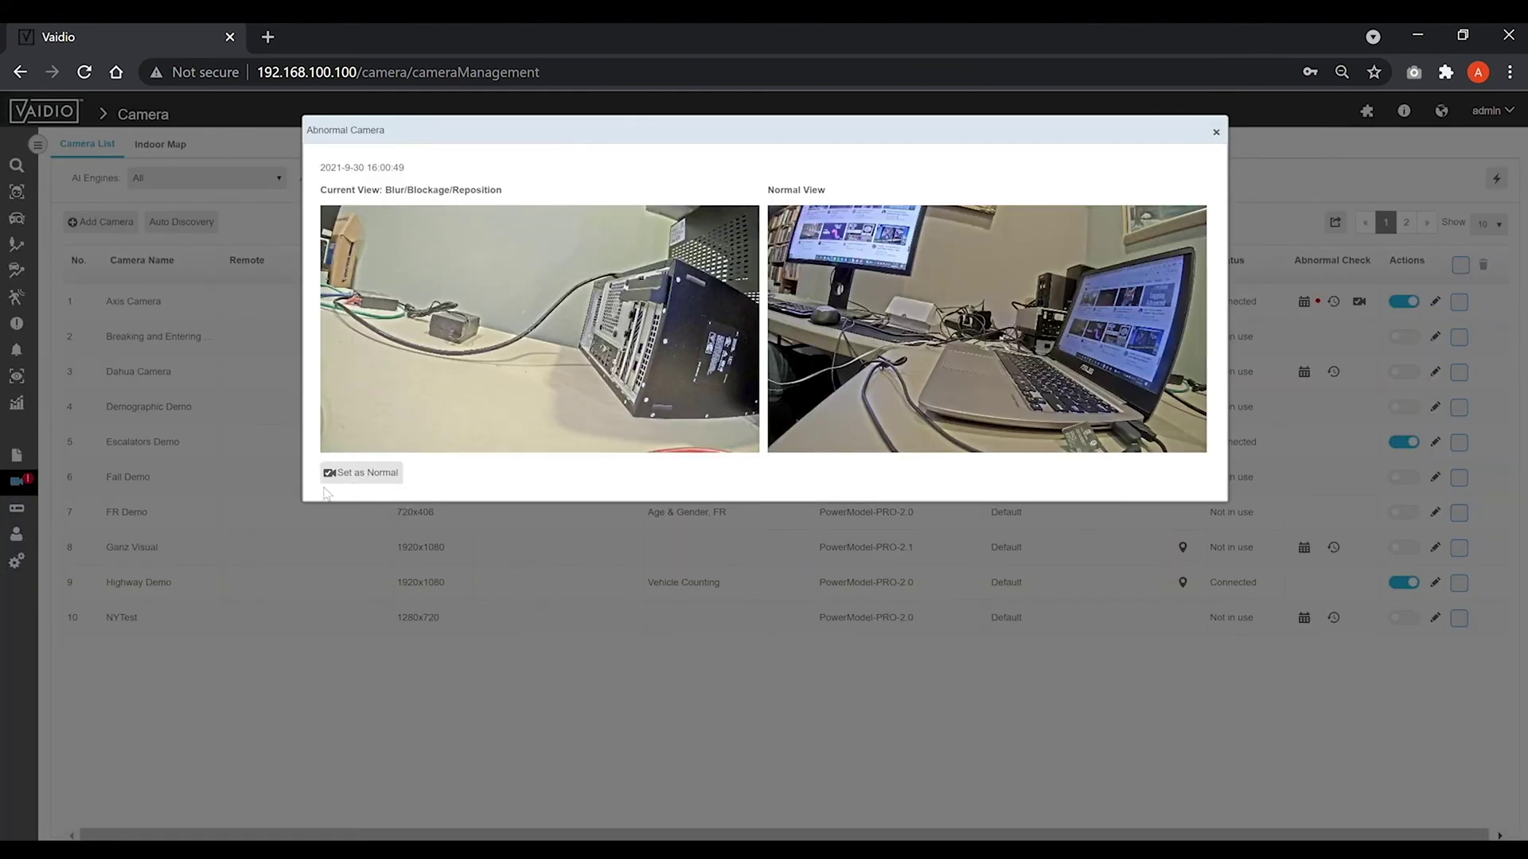
click(360, 473)
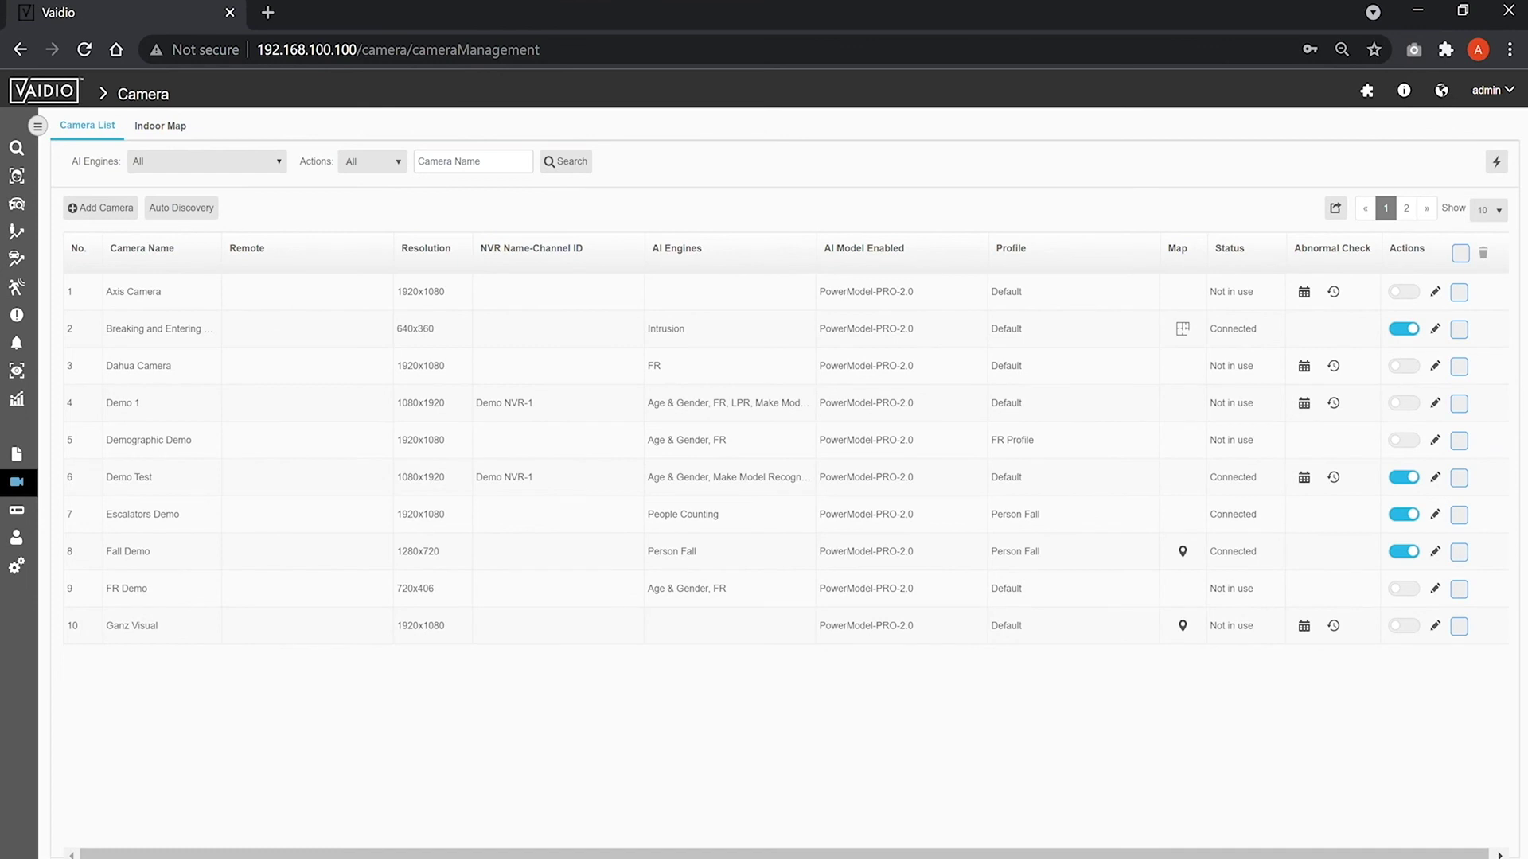
Enable Face Recognition and License Plate Recognition in Demo Test's AI engines.
click(1434, 477)
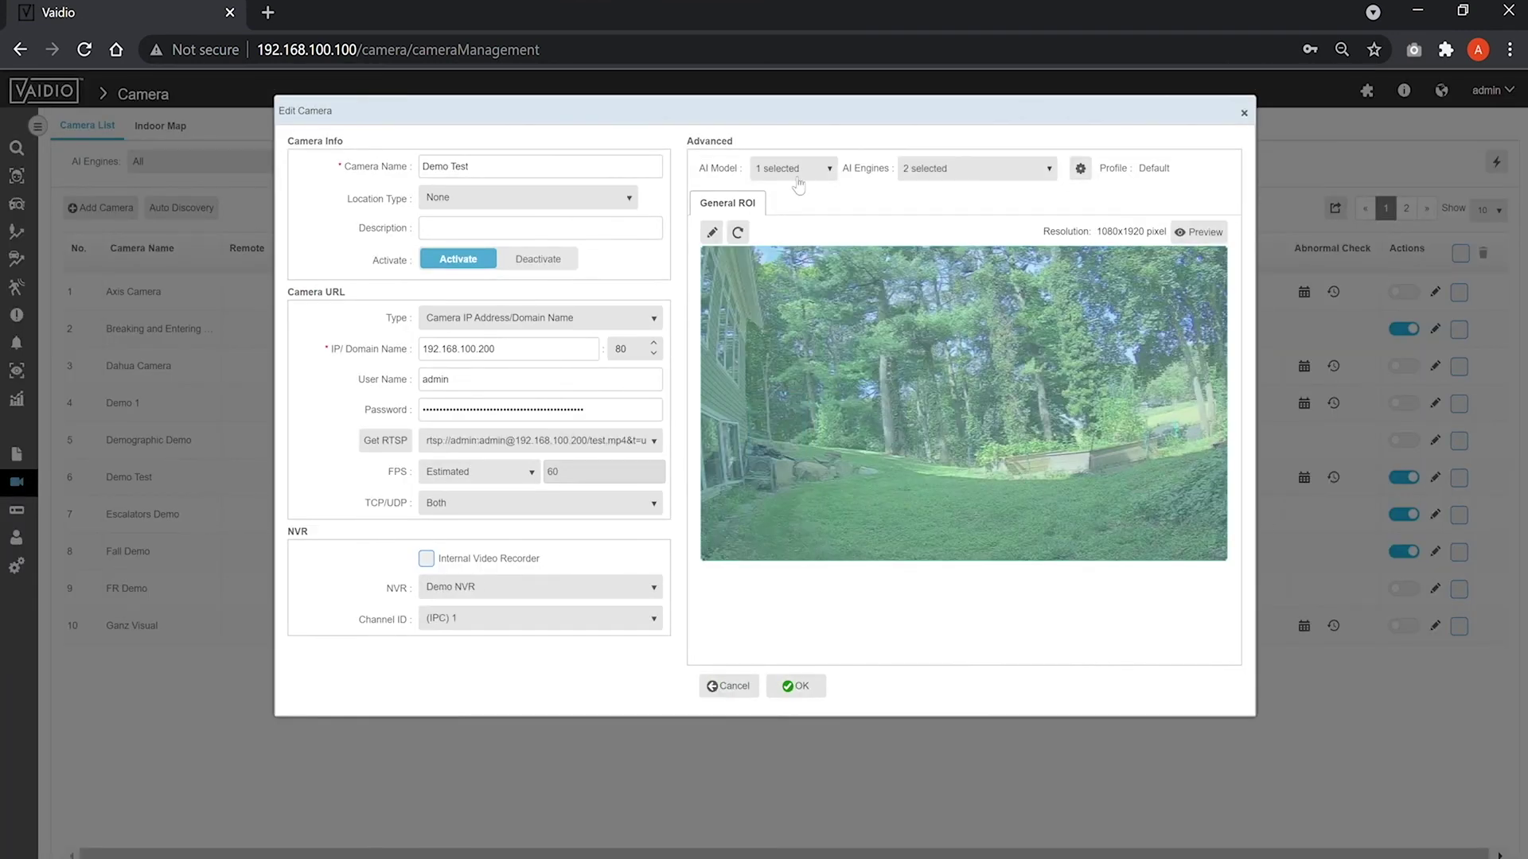
click(796, 170)
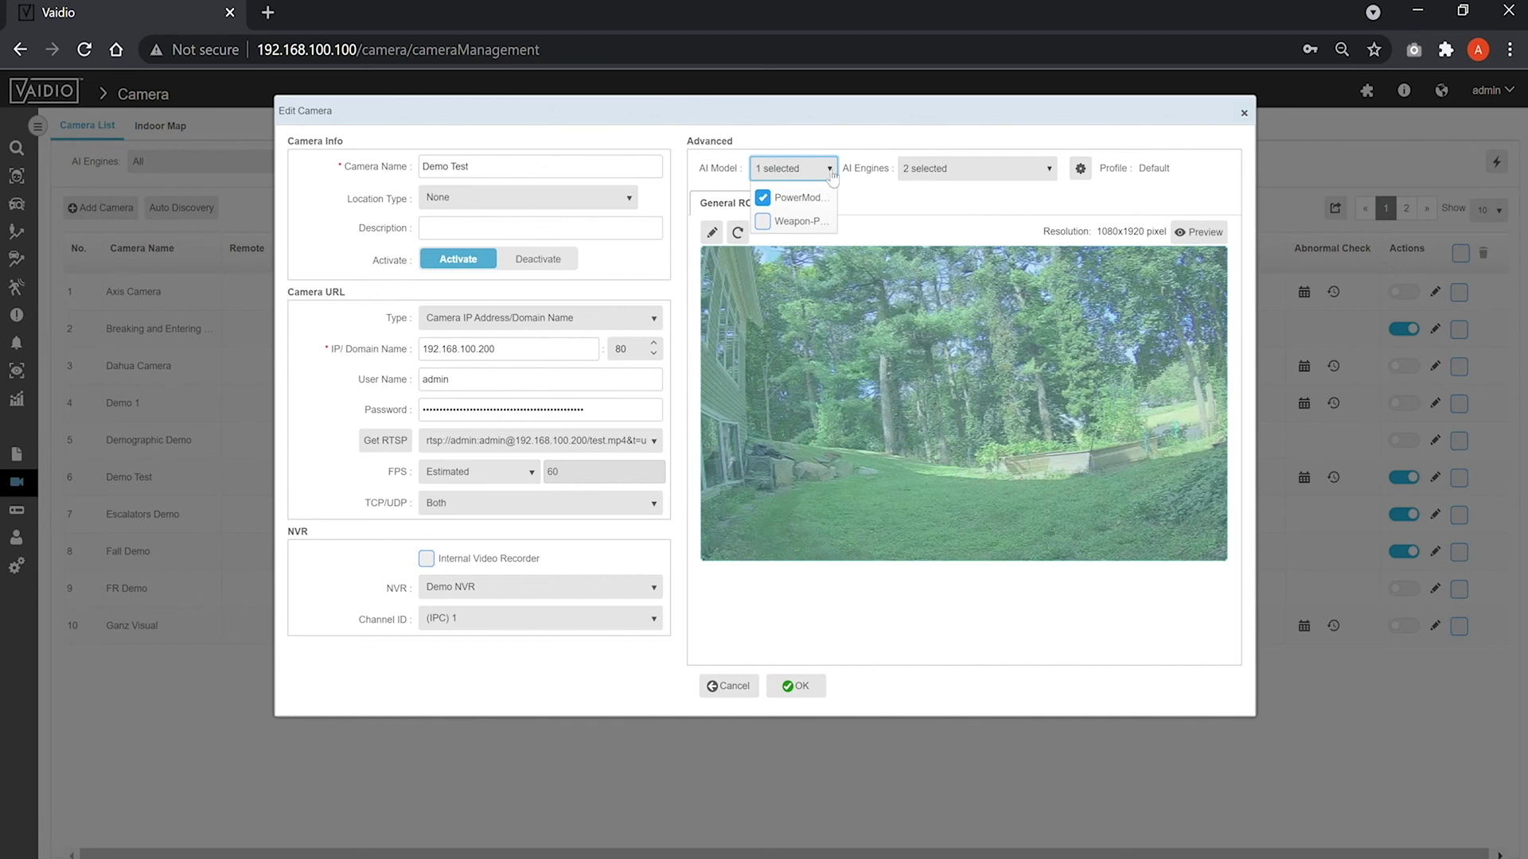
click(854, 199)
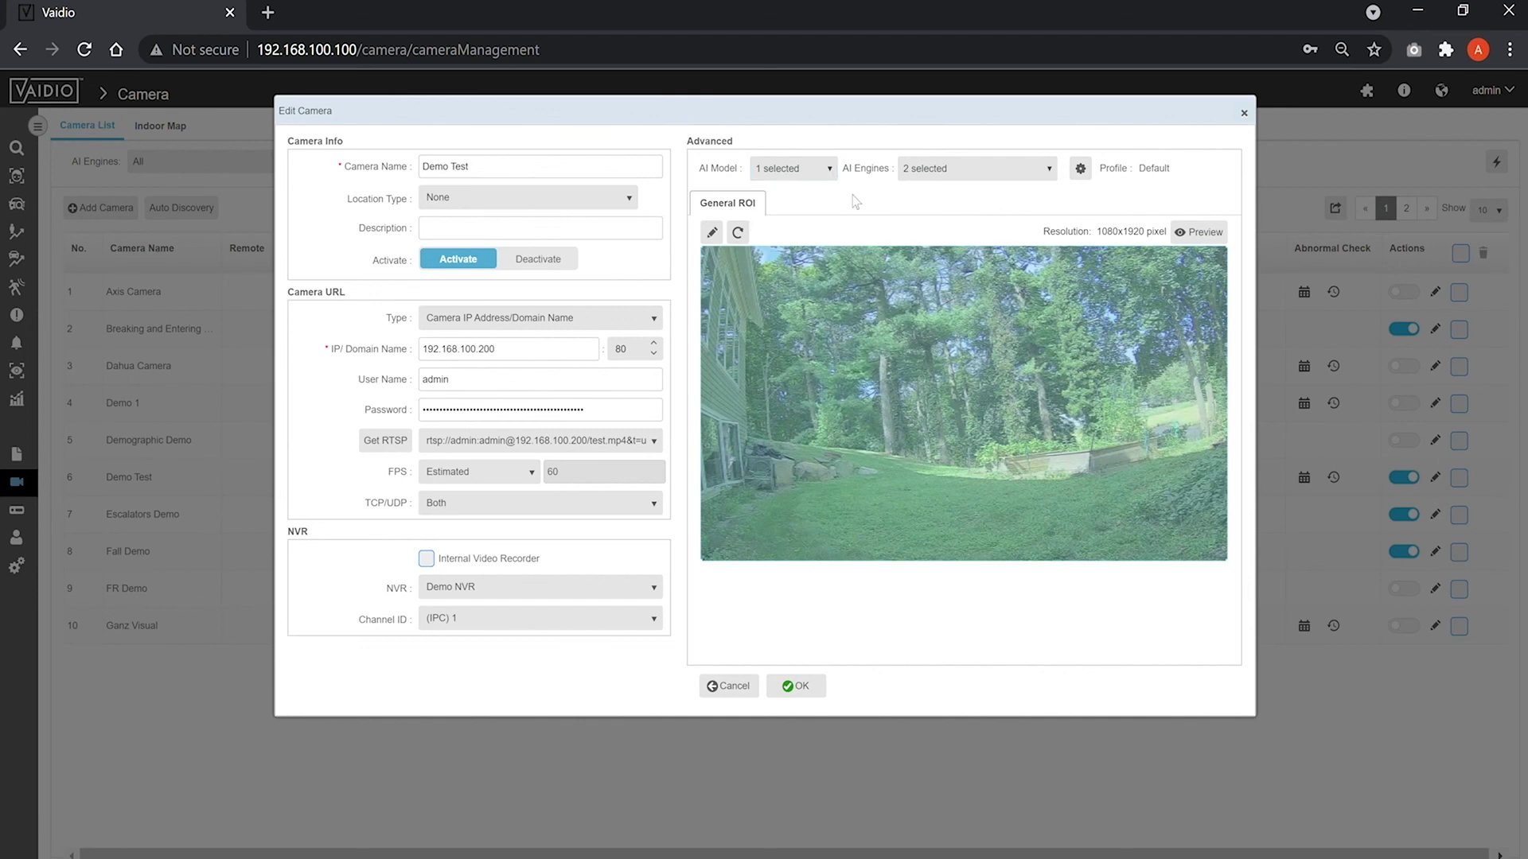
click(1048, 173)
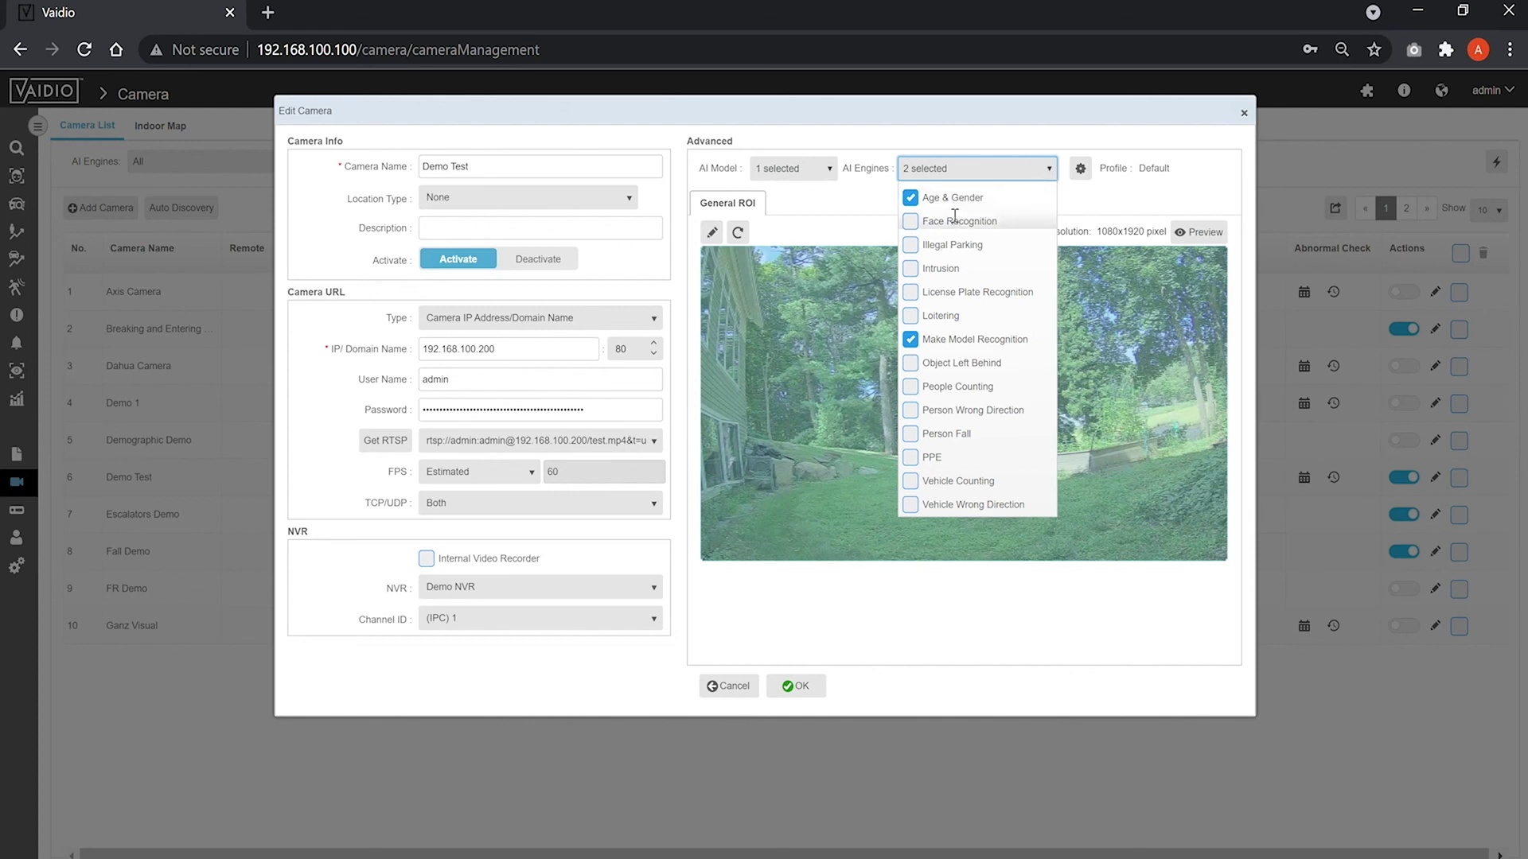
click(915, 228)
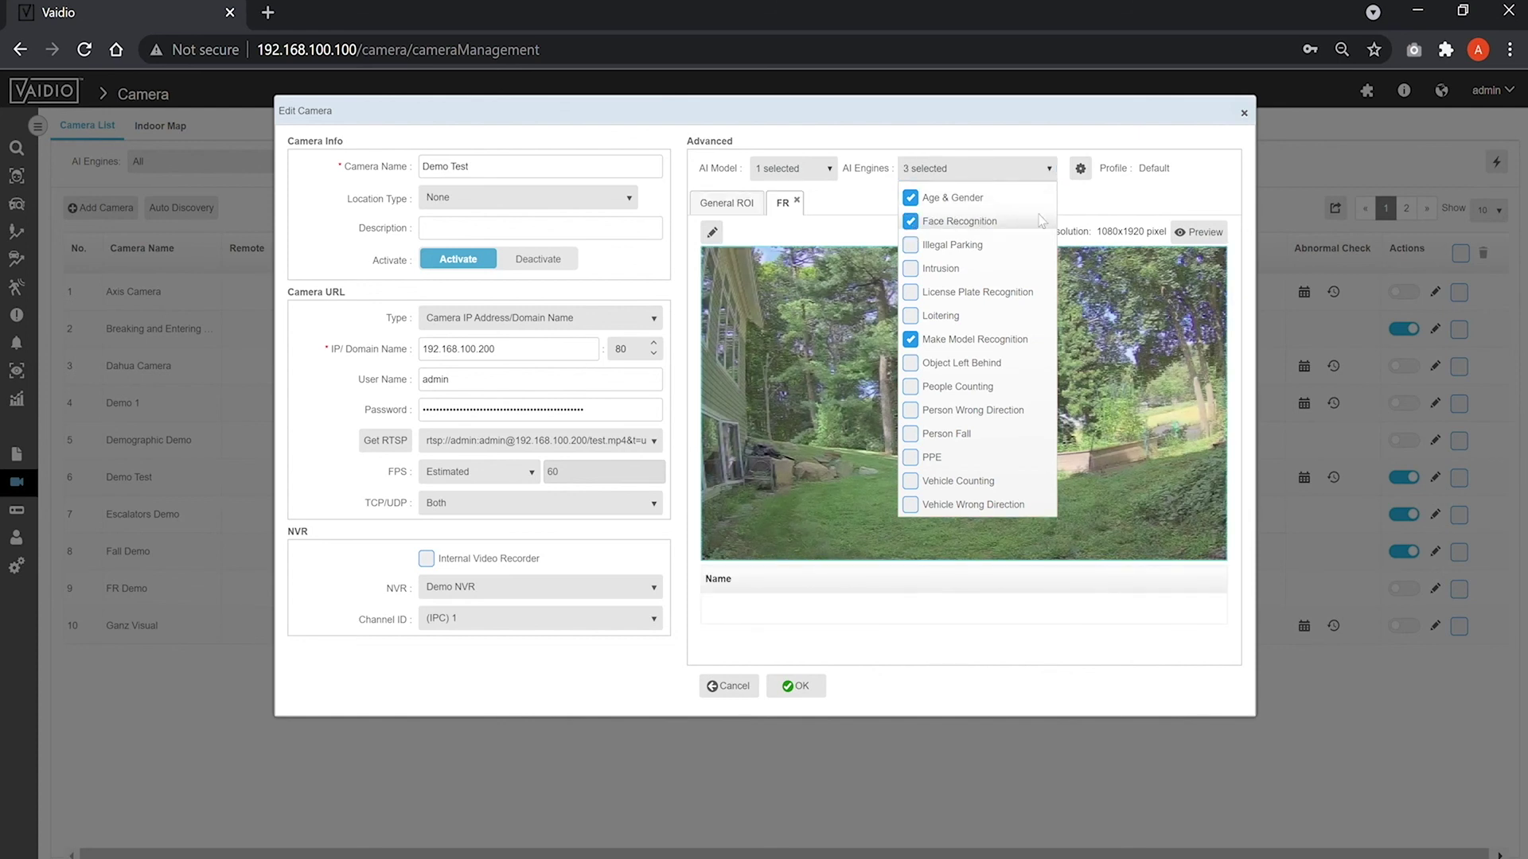
click(1010, 292)
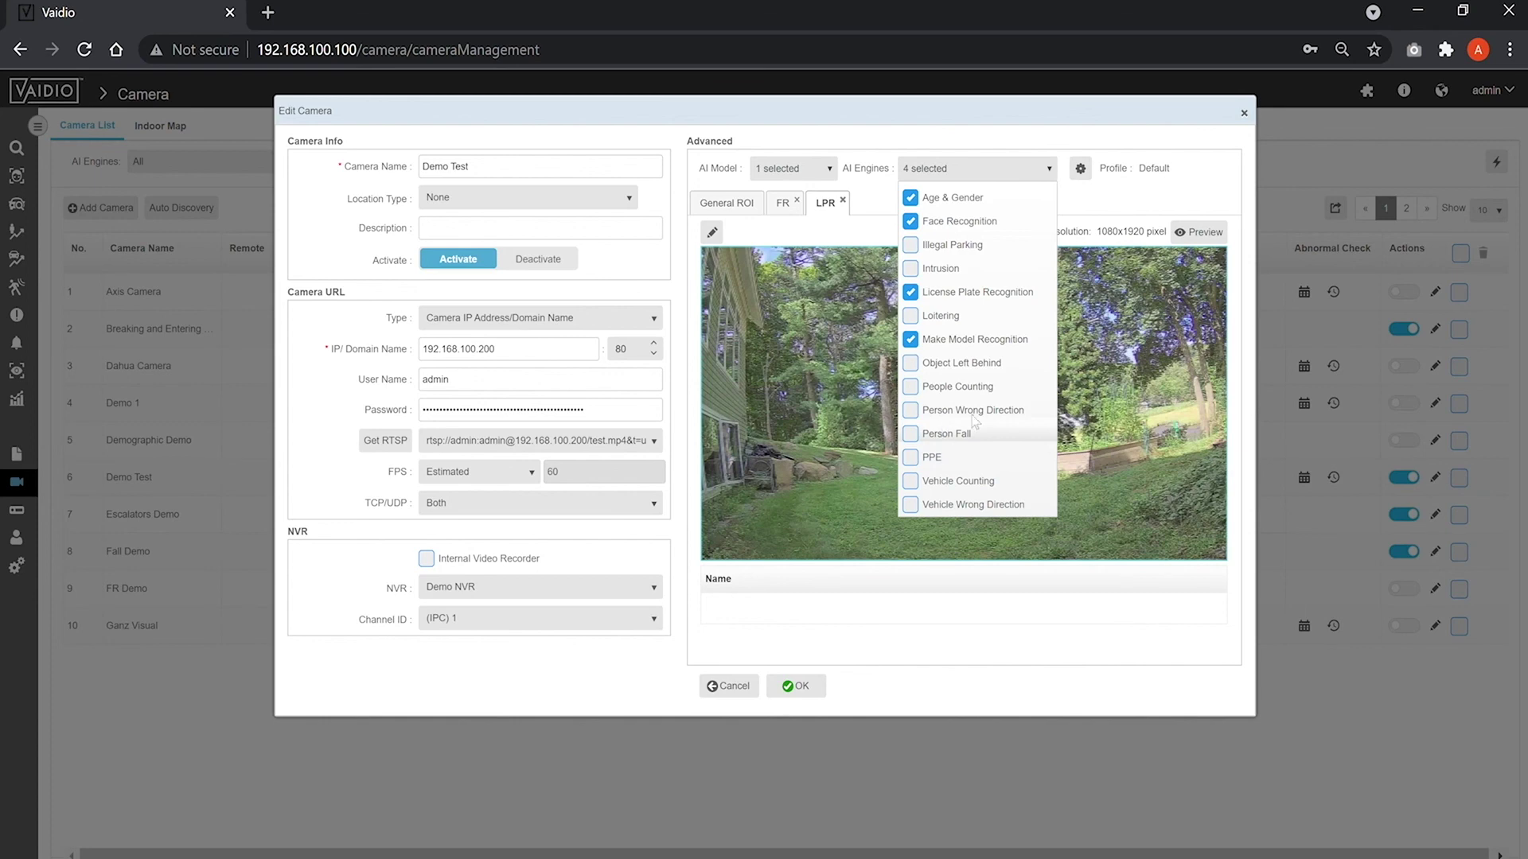
click(1119, 203)
Draw a General ROI covering the lower part of the camera preview.
click(729, 207)
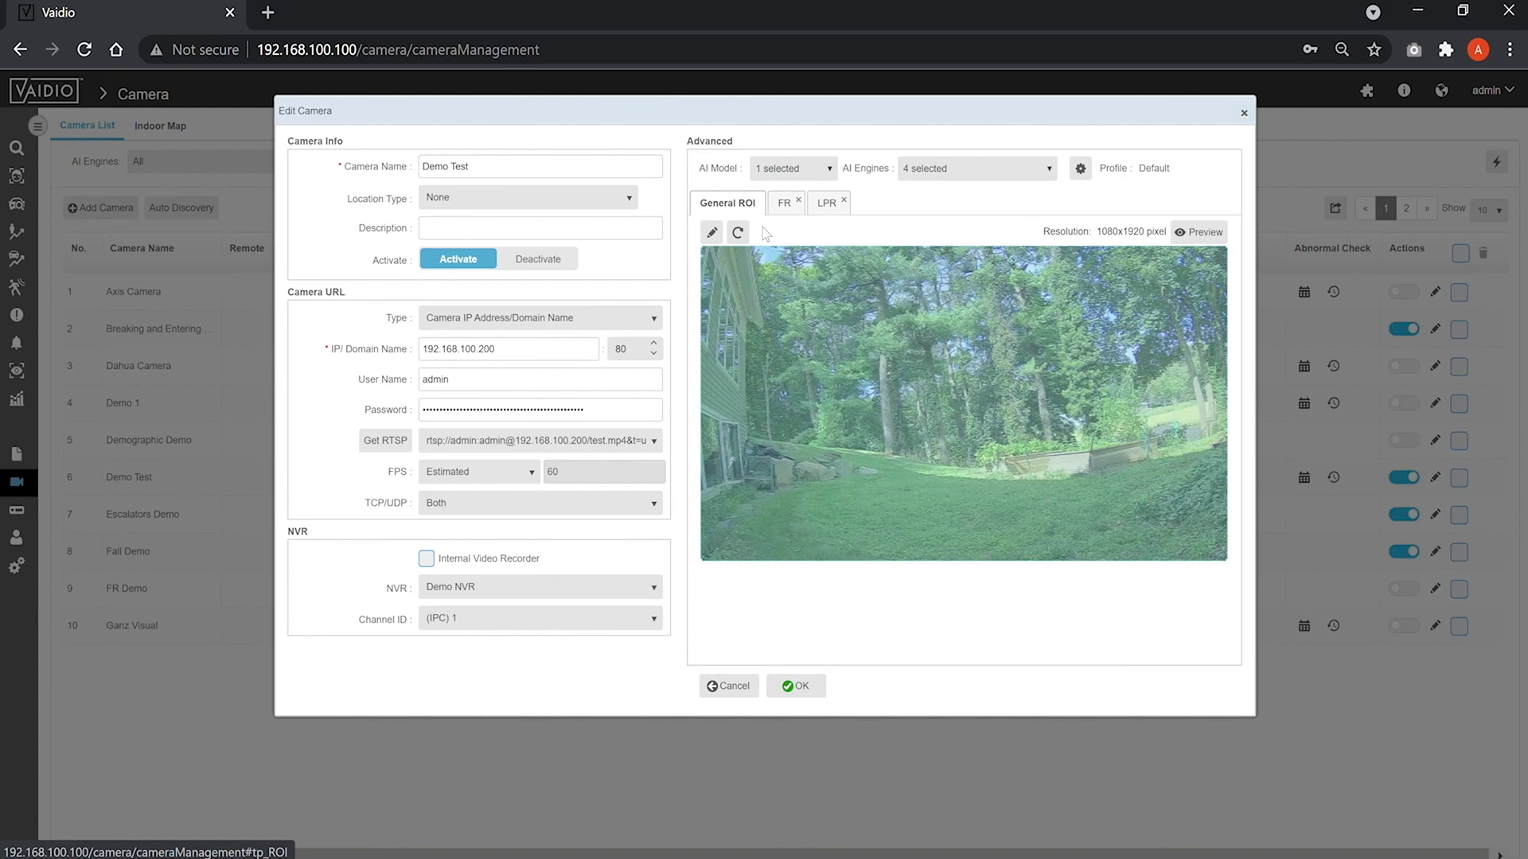
click(712, 232)
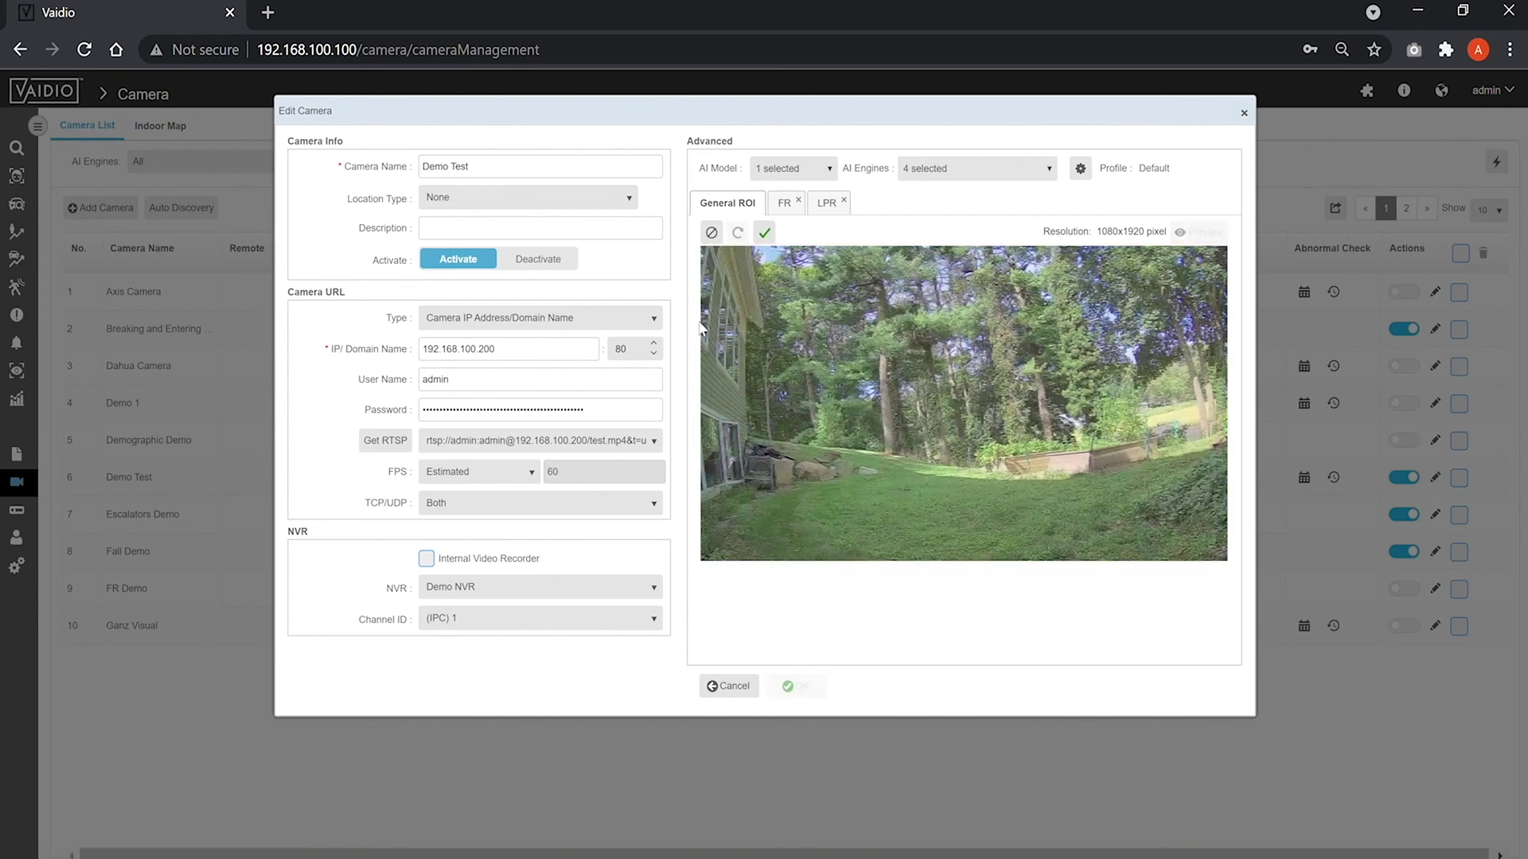
click(704, 561)
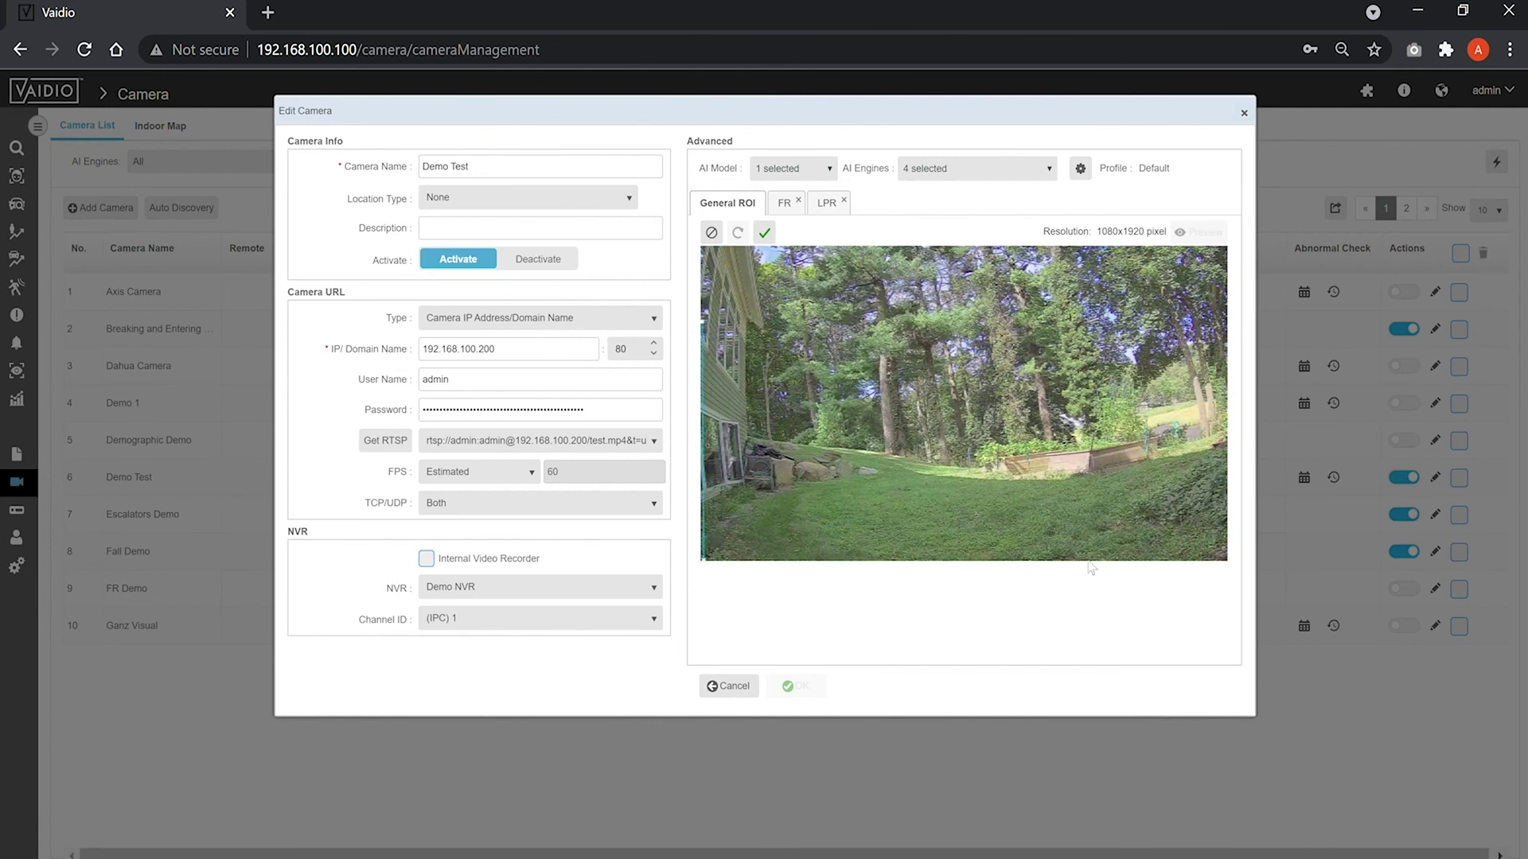
click(1227, 560)
click(1225, 327)
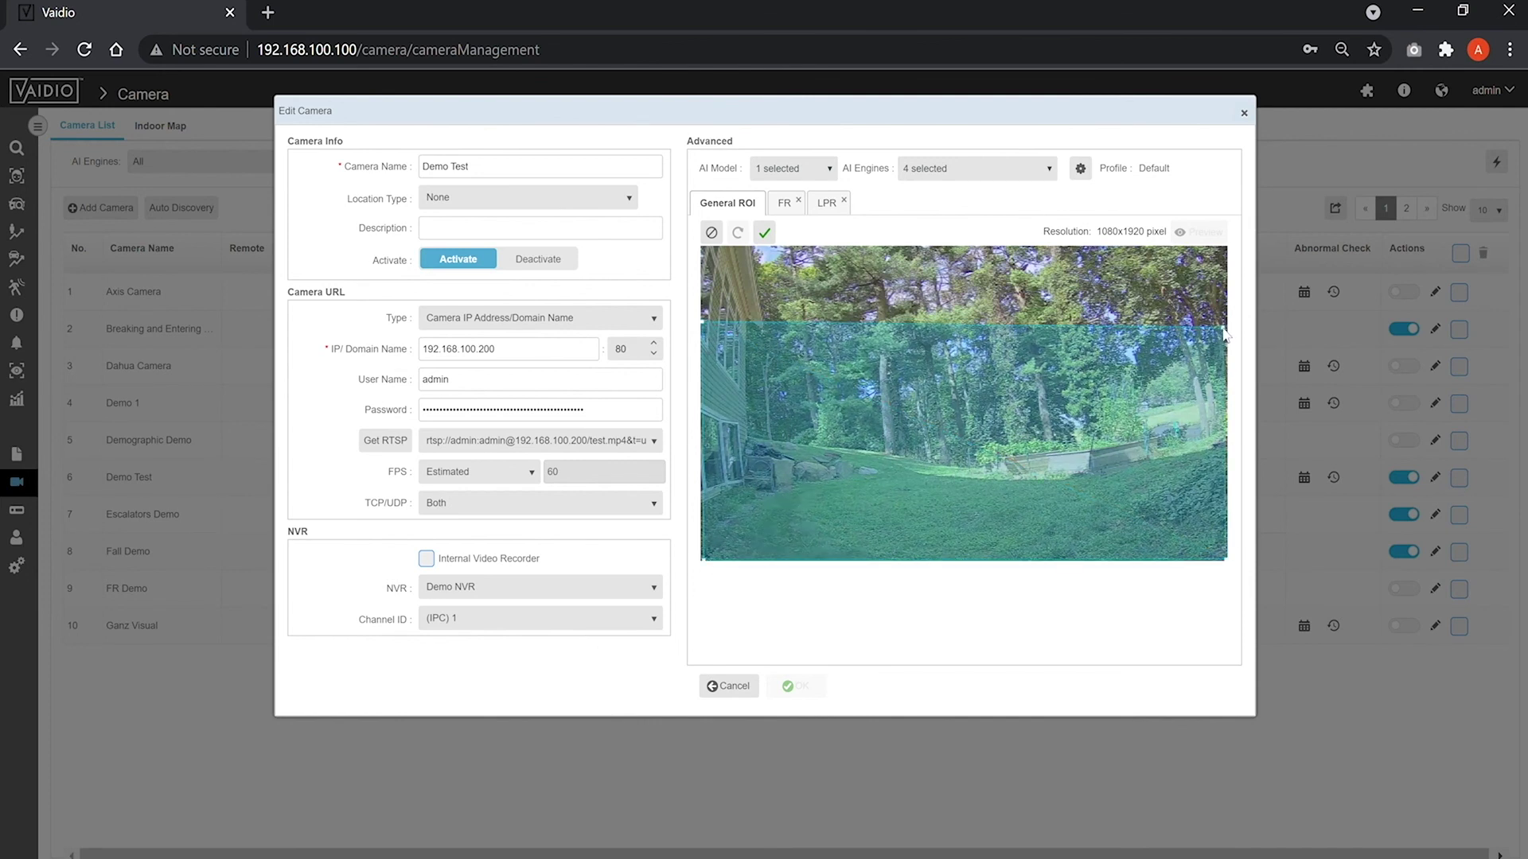
click(764, 234)
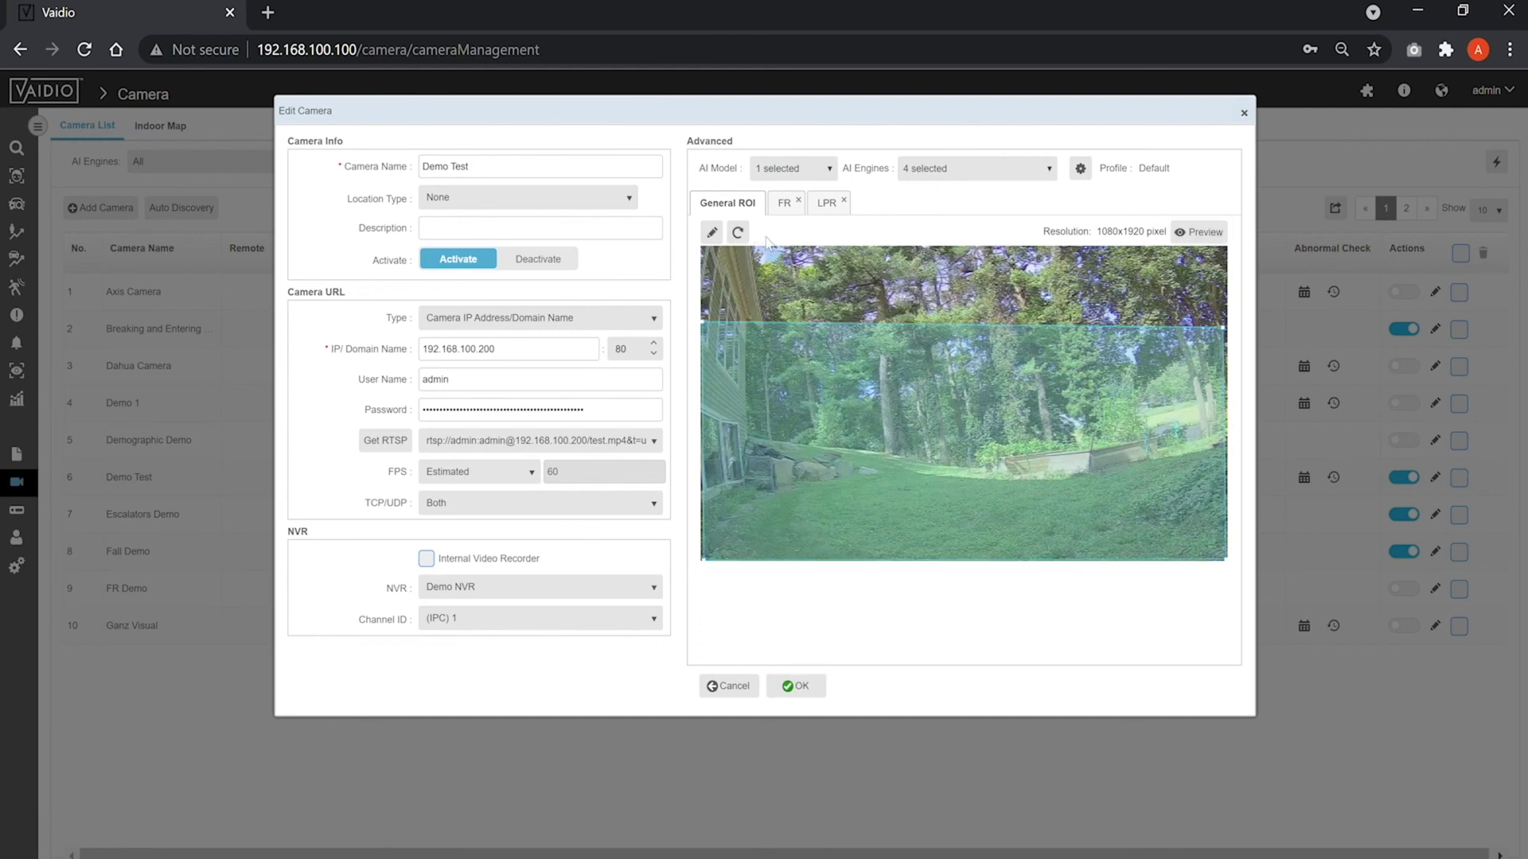